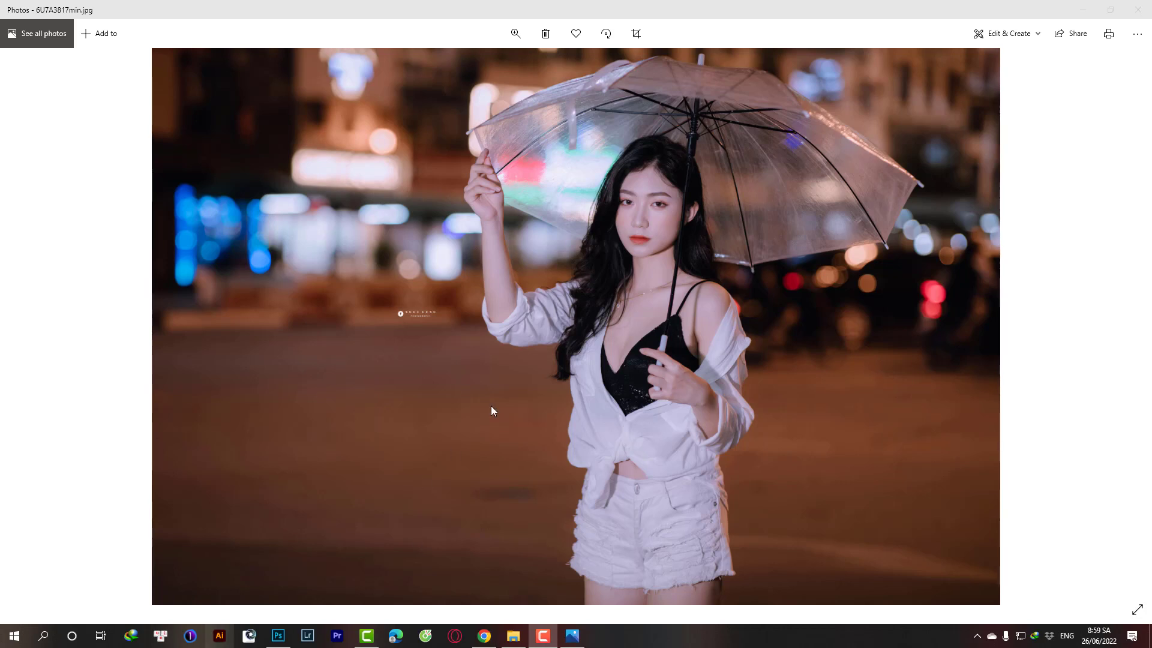
Browse back and forth through the sample night and tunnel photos in Windows Photos
{"action": "left_click", "coordinate": [354, 432]}
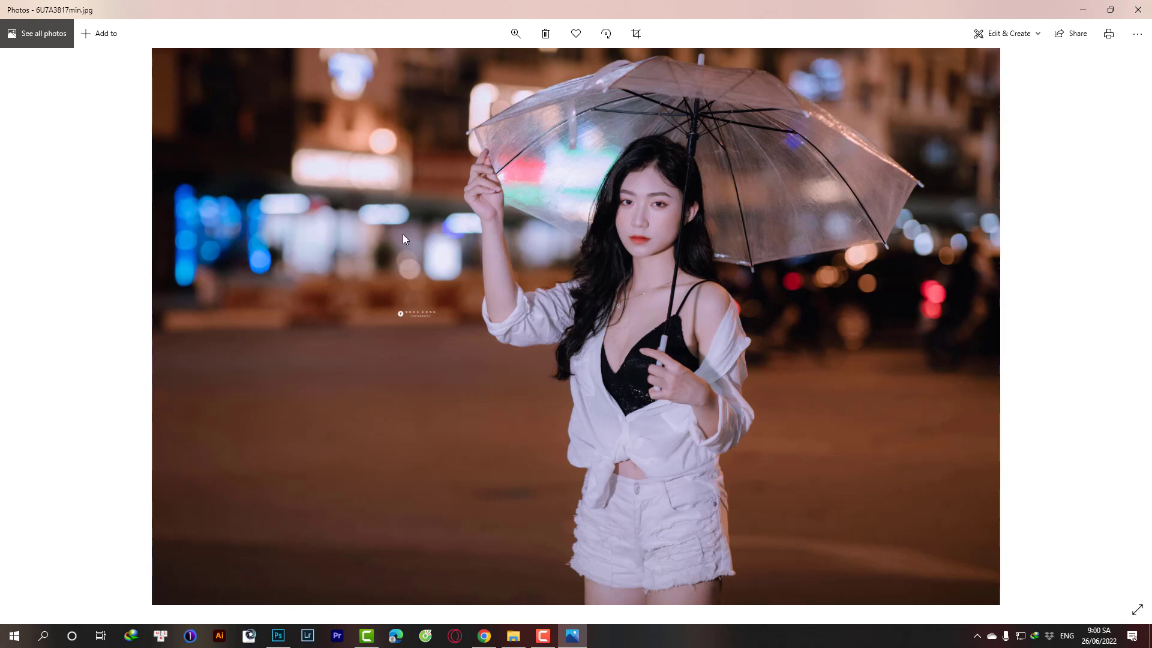
{"action": "key", "text": "Right"}
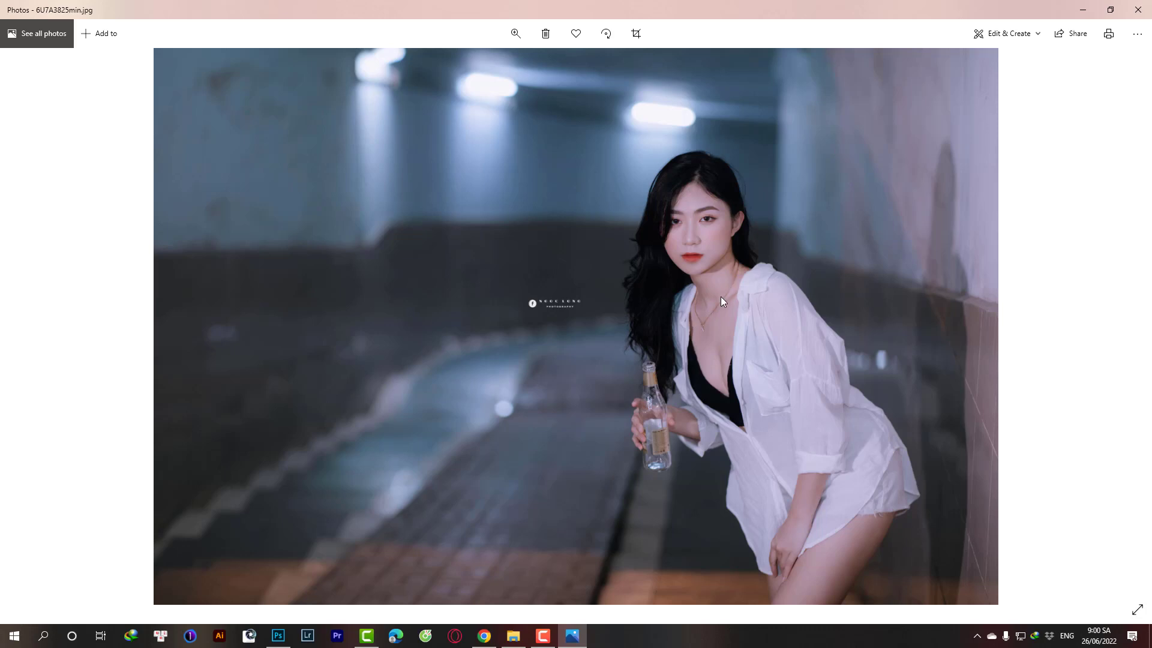
{"action": "key", "text": "Right"}
{"action": "key", "text": "Left"}
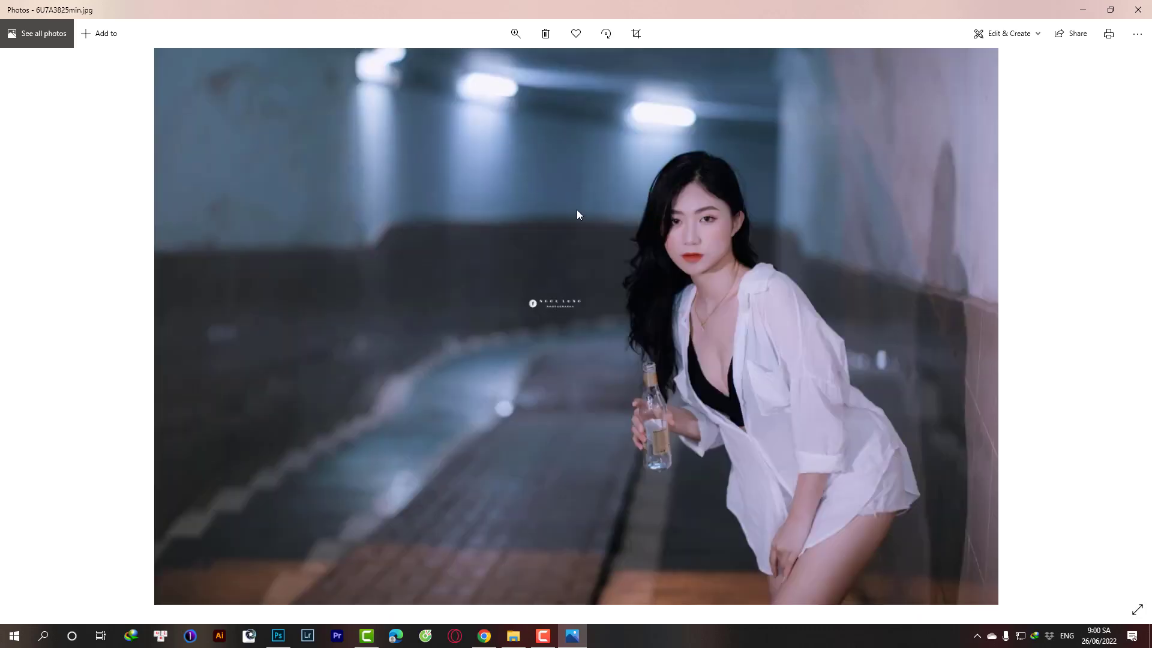
{"action": "key", "text": "Right"}
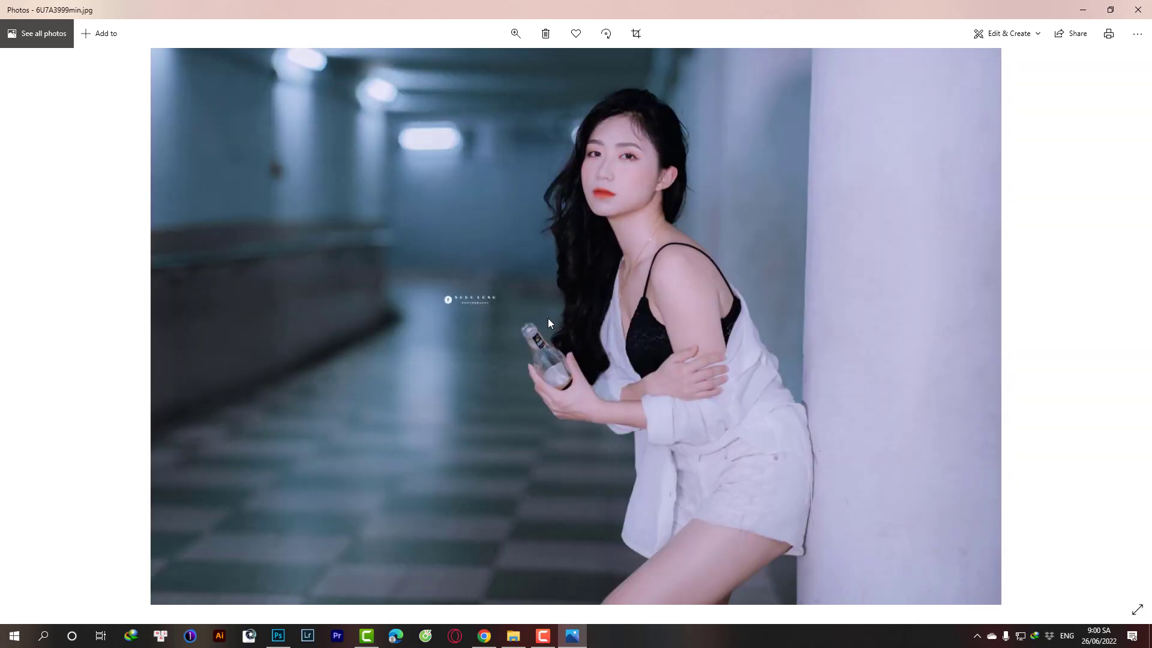
{"action": "key", "text": "Left"}
{"action": "key", "text": "Right"}
{"action": "key", "text": "Left"}
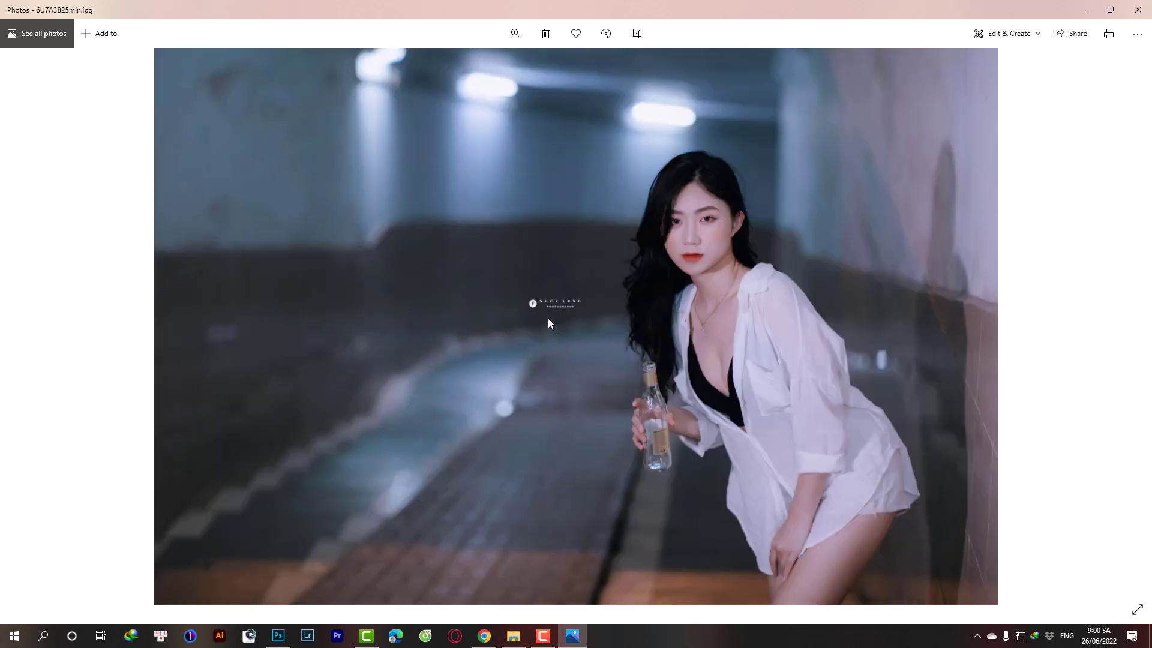
{"action": "key", "text": "Left"}
{"action": "key", "text": "Right"}
{"action": "key", "text": "Right"}
{"action": "key", "text": "Left"}
{"action": "key", "text": "Right"}
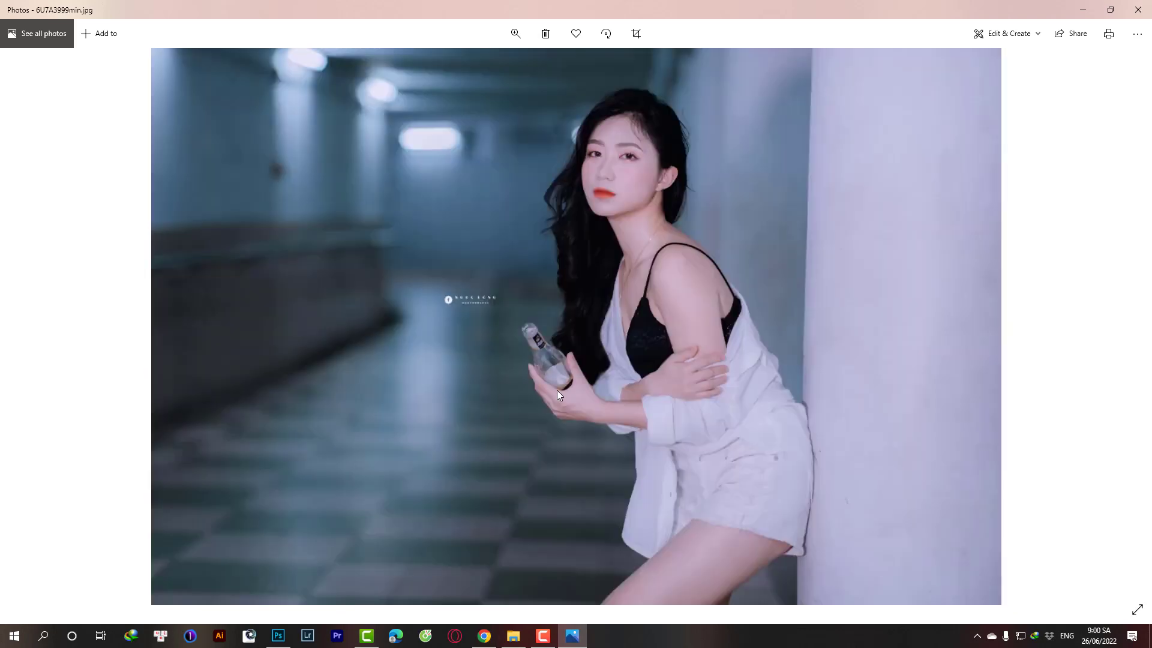
{"action": "key", "text": "Right"}
{"action": "key", "text": "Right"}
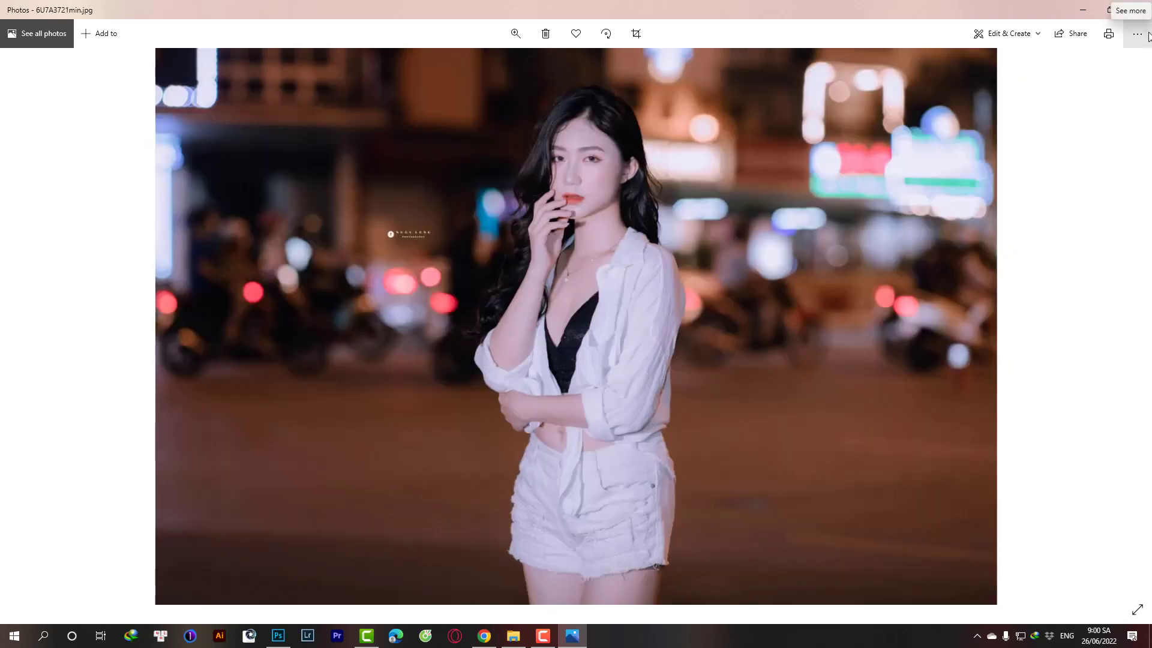
{"action": "key", "text": "Right"}
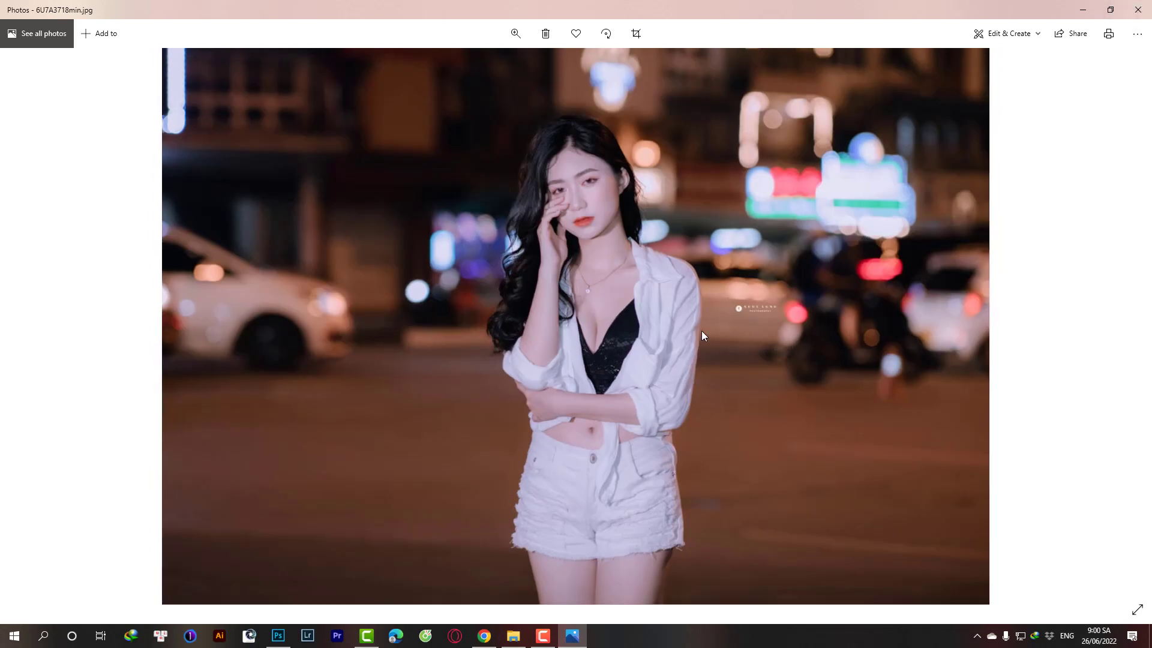
{"action": "key", "text": "Left"}
{"action": "key", "text": "Left"}
{"action": "key", "text": "Left"}
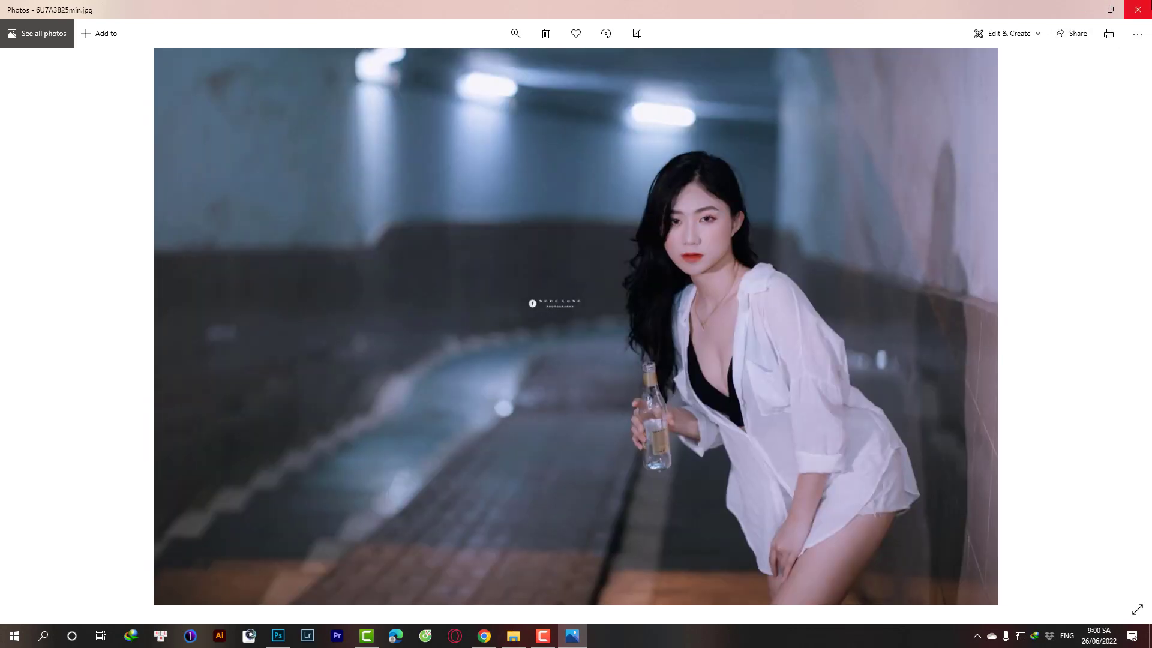
Close the photo viewer, minimize Explorer and bring up the Photoshop shortcut's menu
{"action": "key", "text": "alt+F4"}
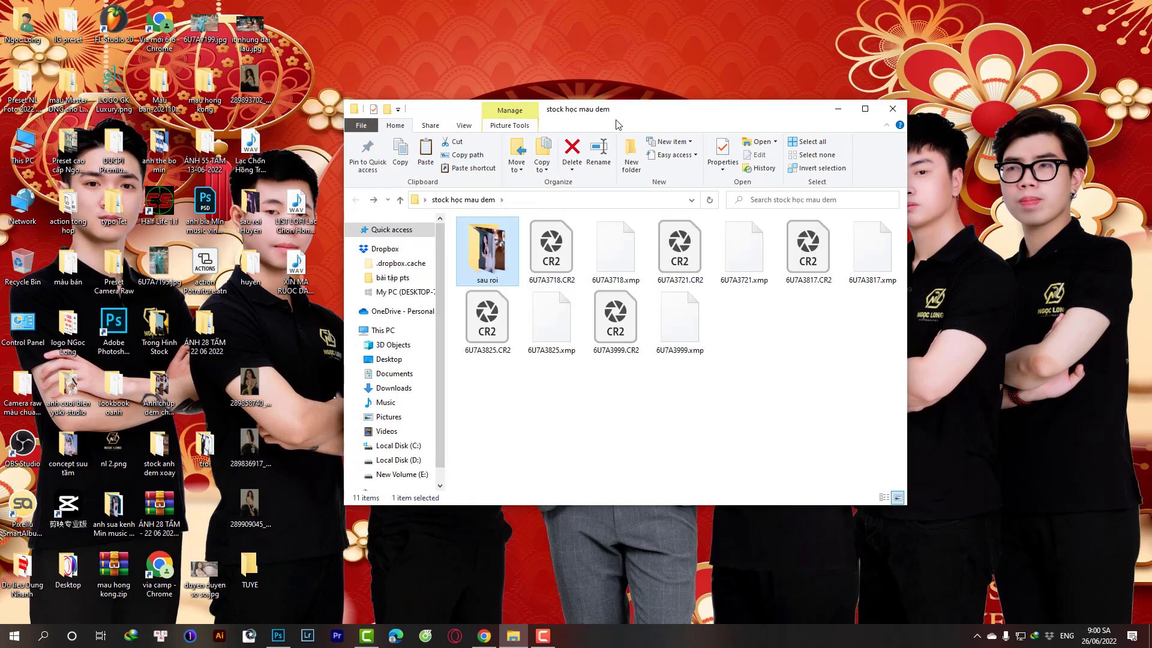
{"action": "left_click", "coordinate": [838, 108]}
{"action": "right_click", "coordinate": [126, 332]}
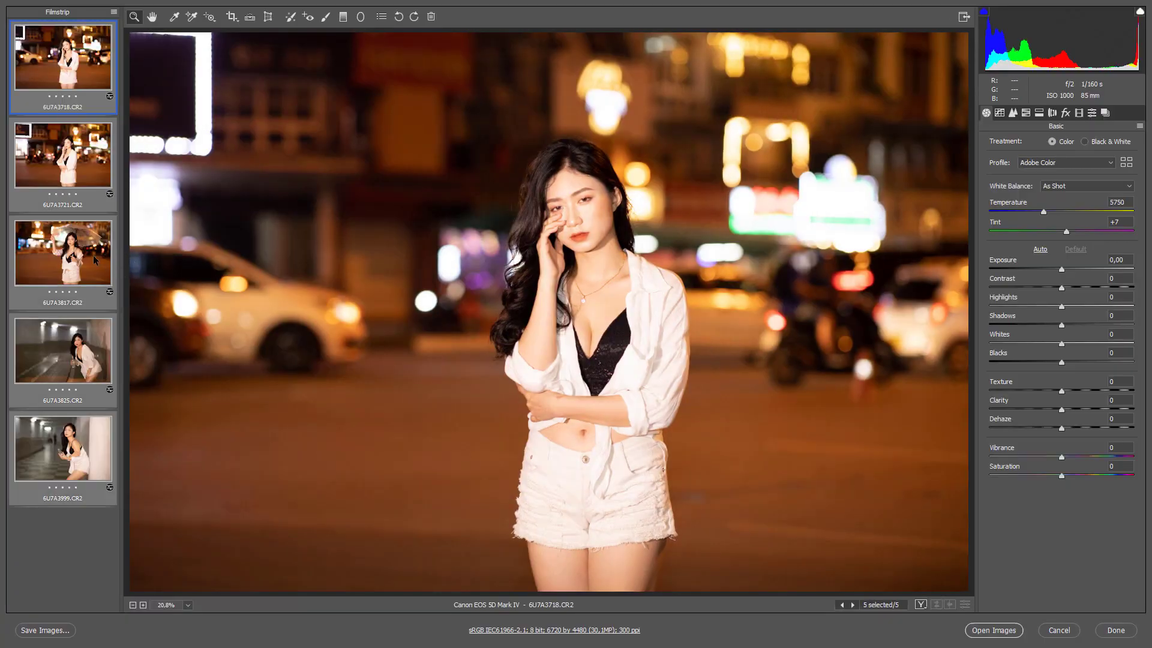
Preview raws 6U7A3817, 6U7A3721 and 6U7A3999, ending on tunnel photo 6U7A3825
{"action": "left_click", "coordinate": [92, 254]}
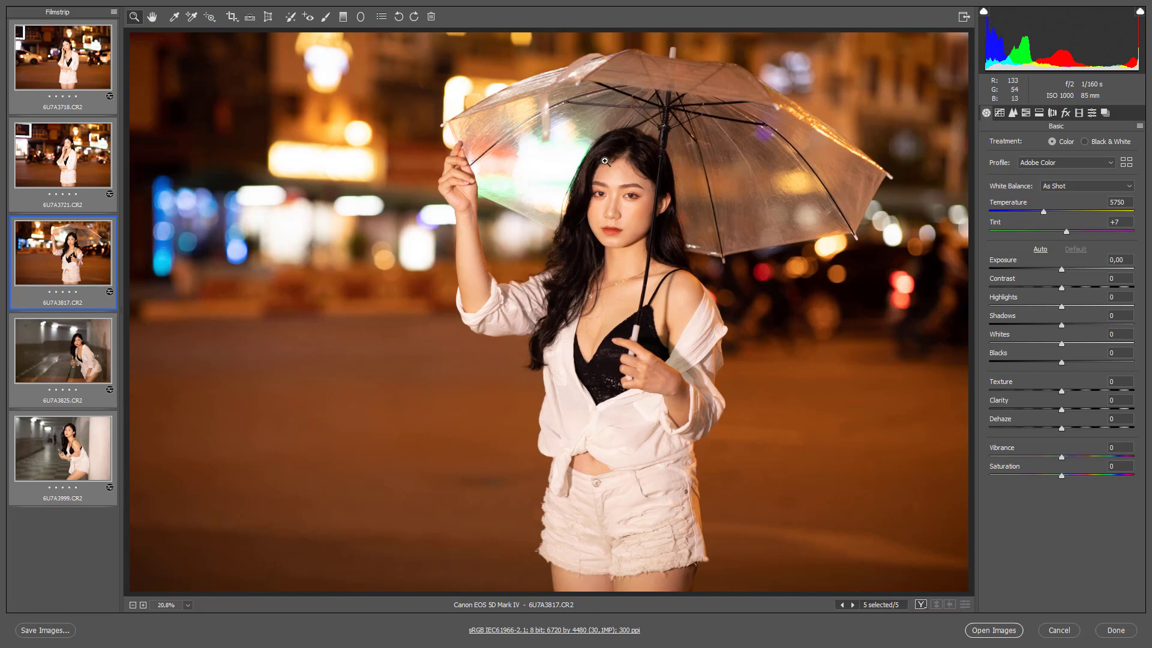
{"action": "left_click", "coordinate": [45, 175]}
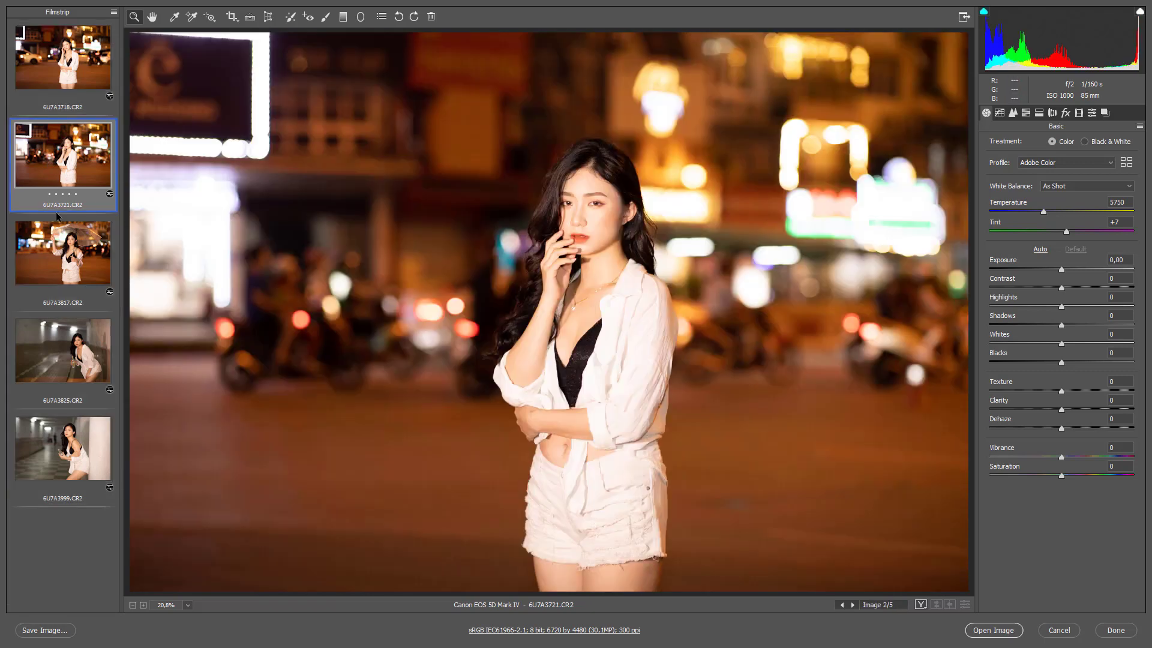
{"action": "left_click", "coordinate": [68, 282]}
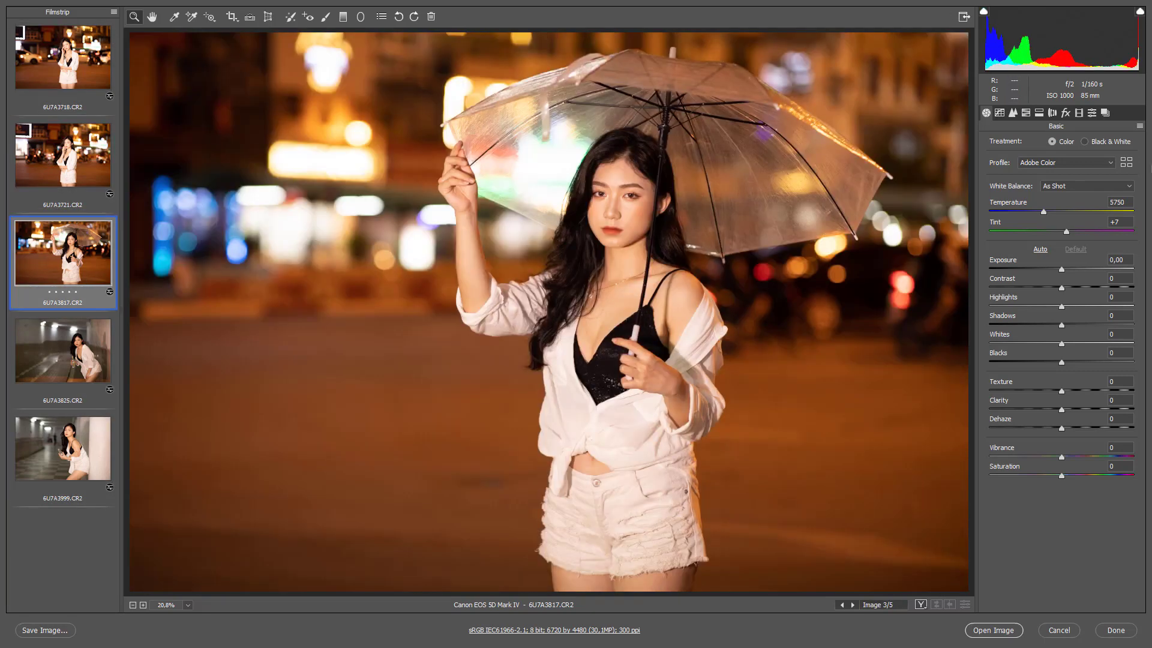
{"action": "key", "text": "ctrl+a"}
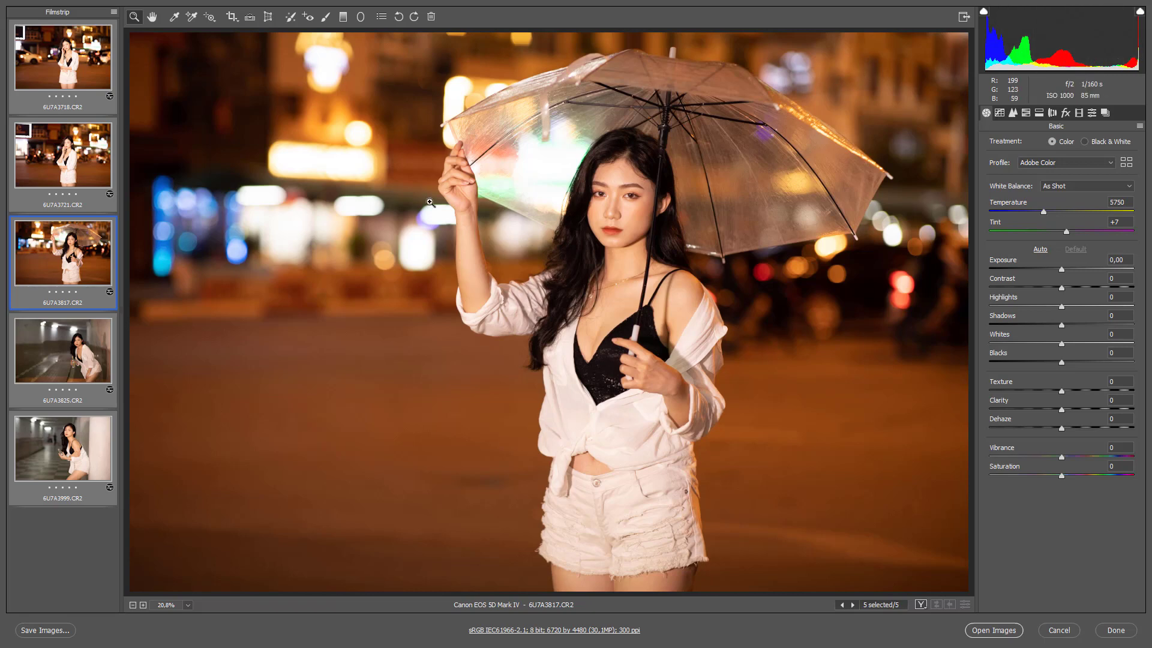
{"action": "left_click", "coordinate": [29, 360]}
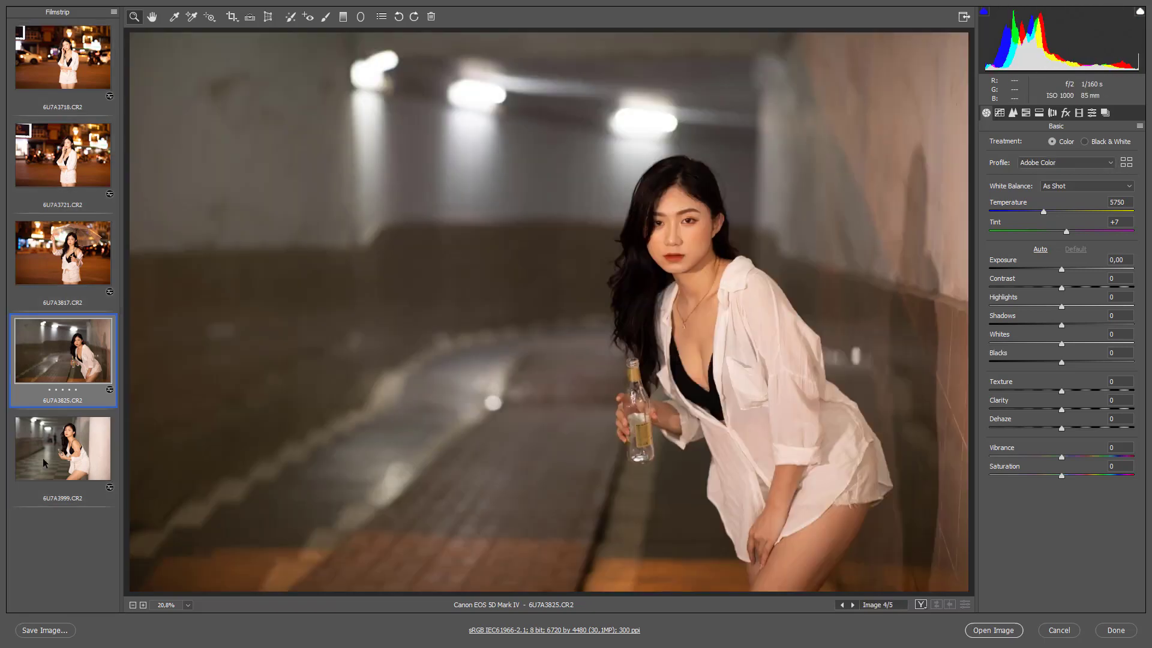
{"action": "left_click", "coordinate": [42, 458]}
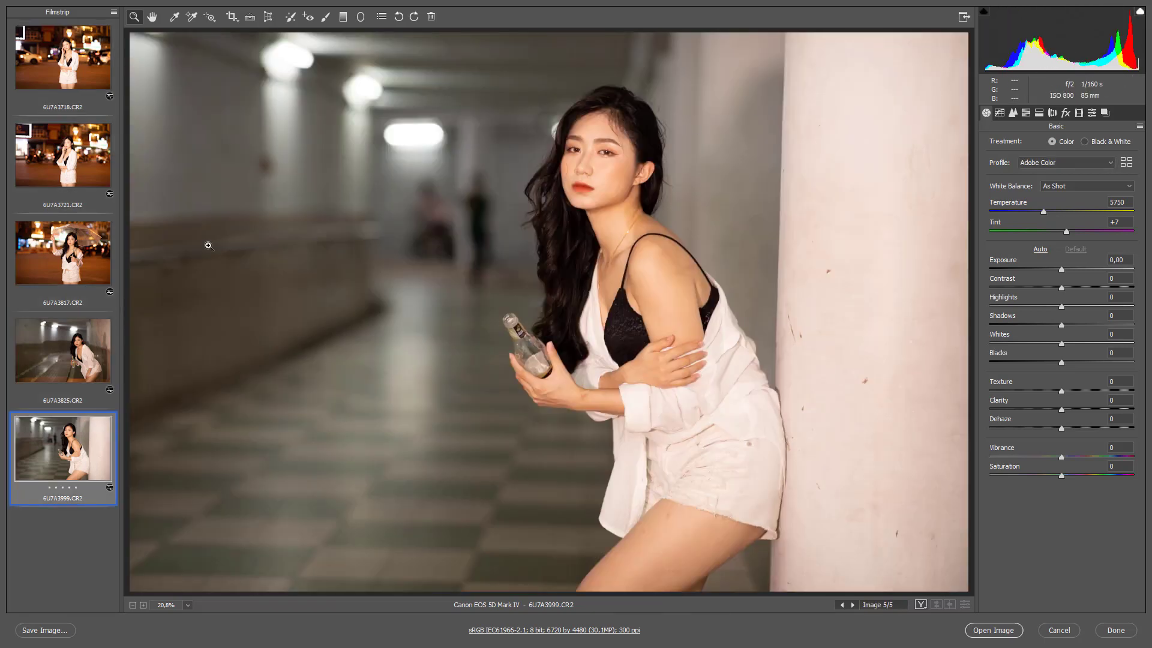
{"action": "left_click", "coordinate": [51, 351]}
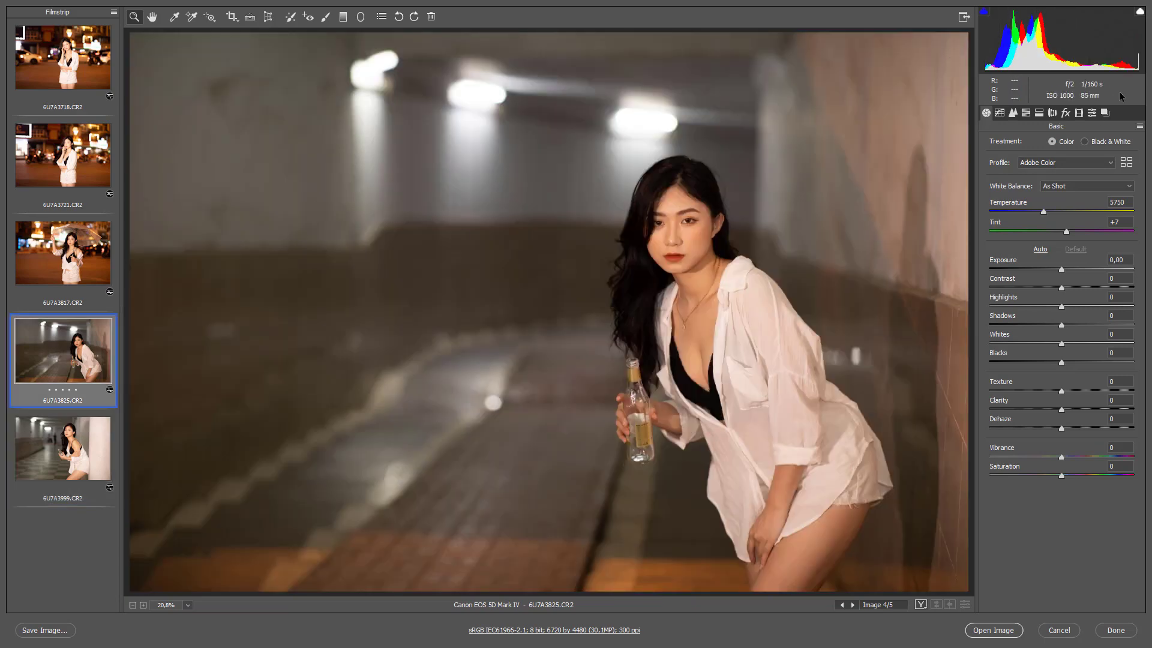
Raise the tunnel photo's exposure to +0.43 and set Highlights to -7 on all five raws
{"action": "left_click_drag", "start_coordinate": [1050, 36], "coordinate": [1070, 36]}
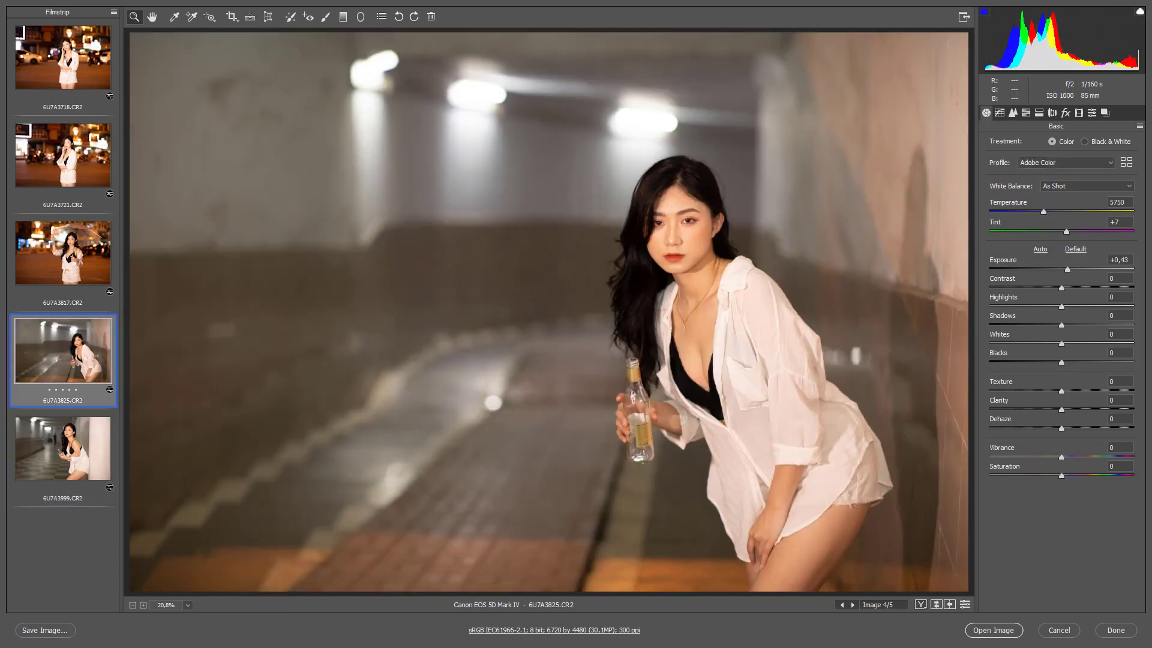
{"action": "key", "text": "Up"}
{"action": "key", "text": "Up"}
{"action": "key", "text": "ctrl+a"}
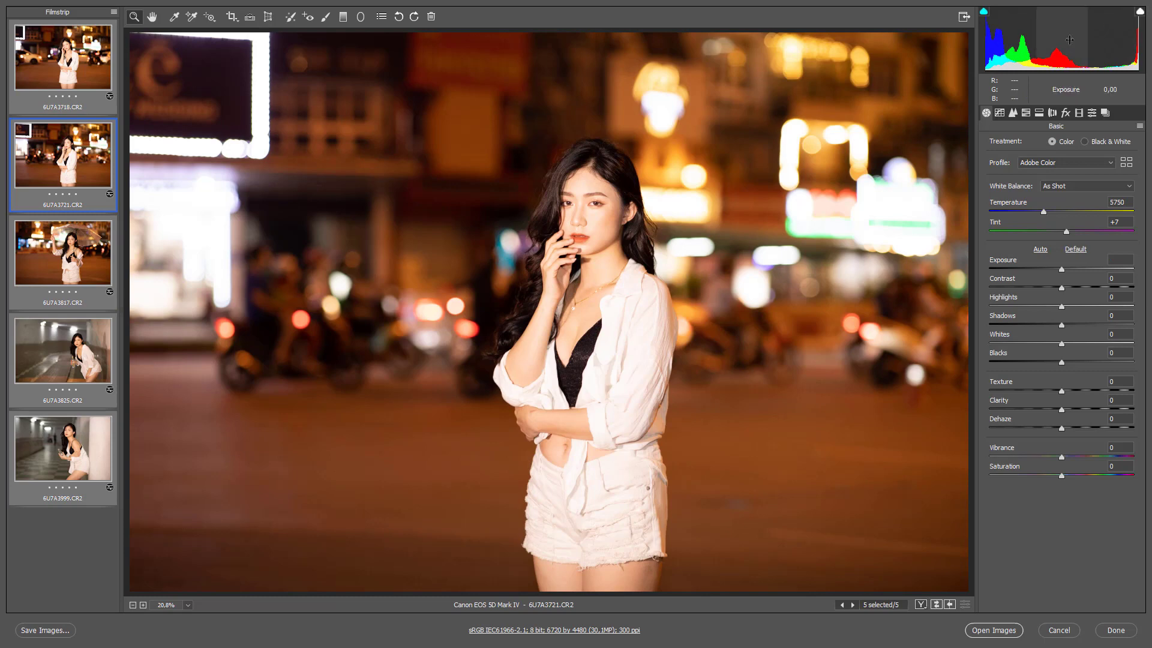
{"action": "left_click_drag", "start_coordinate": [1017, 304], "coordinate": [1003, 306]}
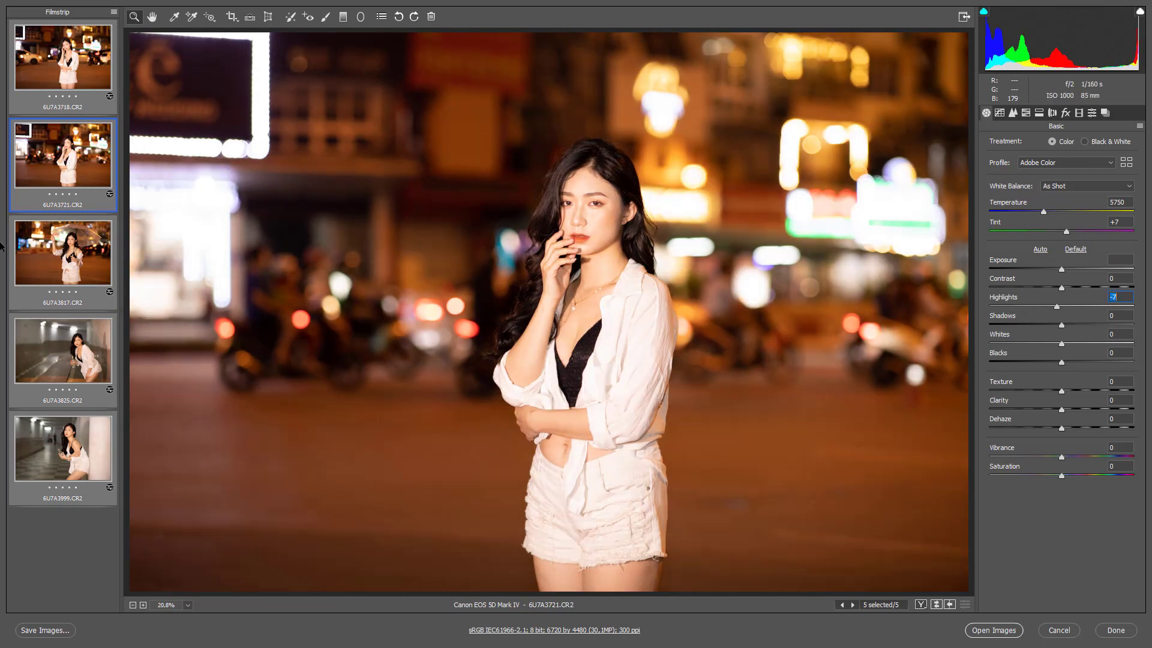
{"action": "left_click", "coordinate": [94, 254]}
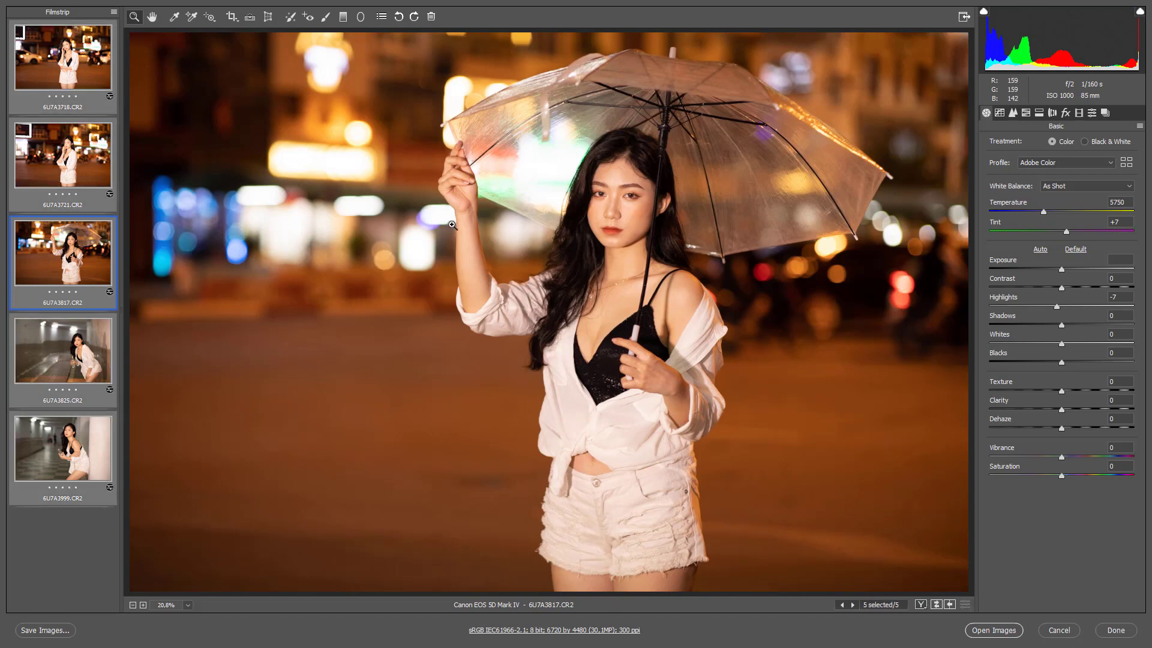
{"action": "left_click", "coordinate": [999, 114]}
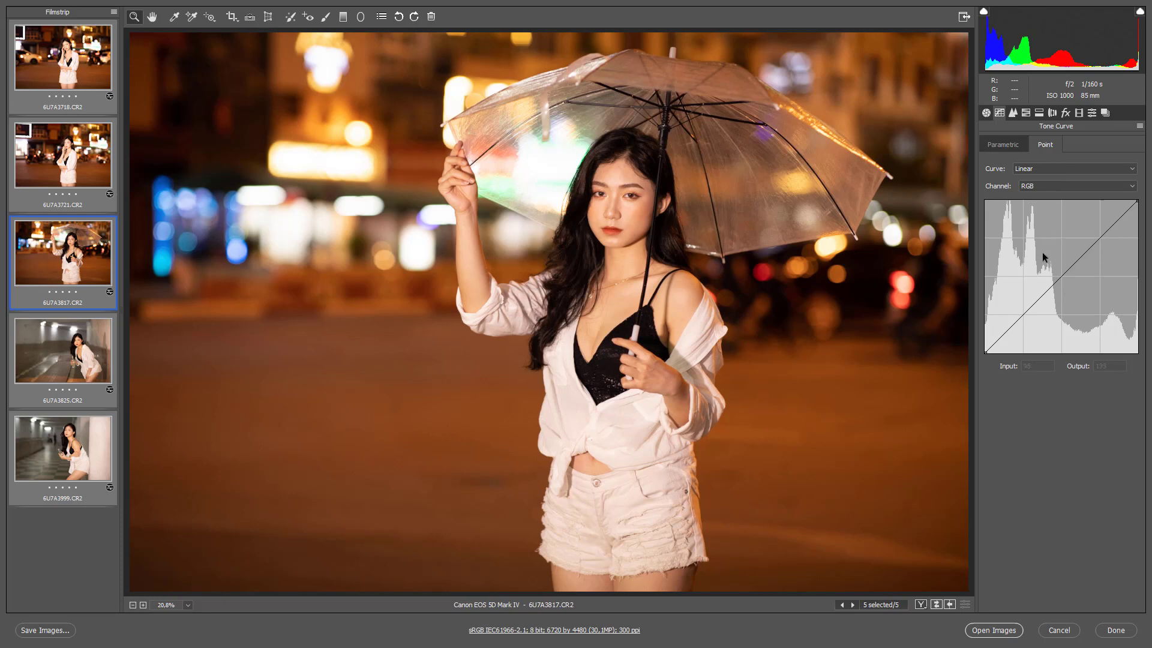
Give the RGB point curve custom points near 85/89 and 189/197, then select the Red channel
{"action": "left_click", "coordinate": [1036, 297]}
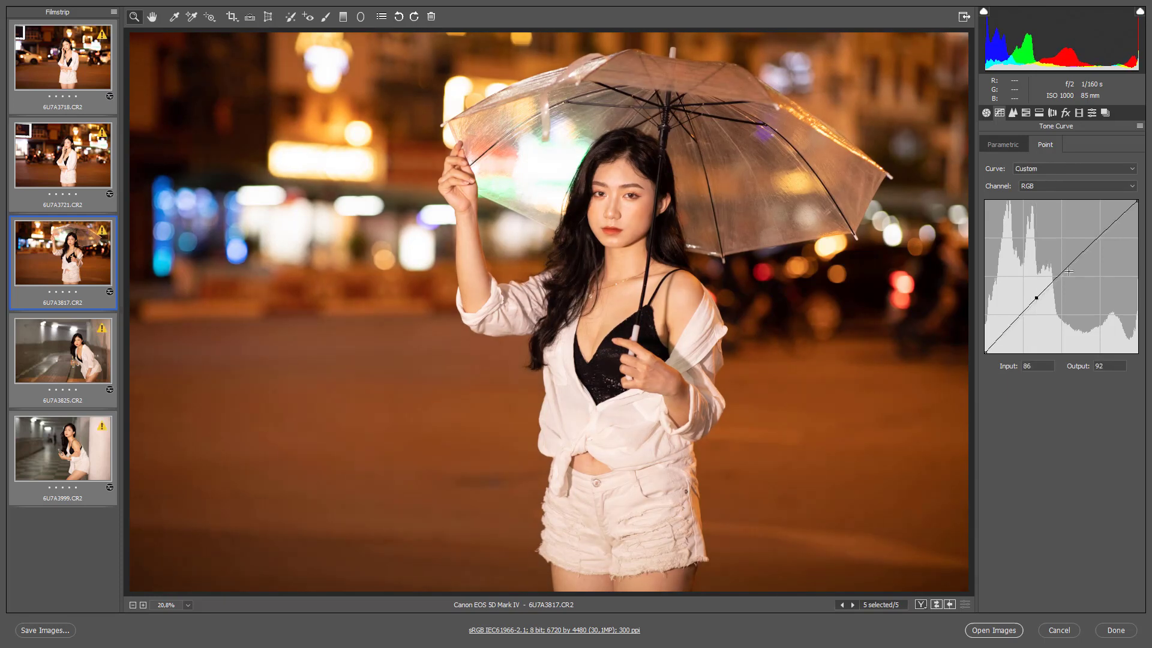
{"action": "left_click_drag", "start_coordinate": [1097, 236], "coordinate": [1097, 233]}
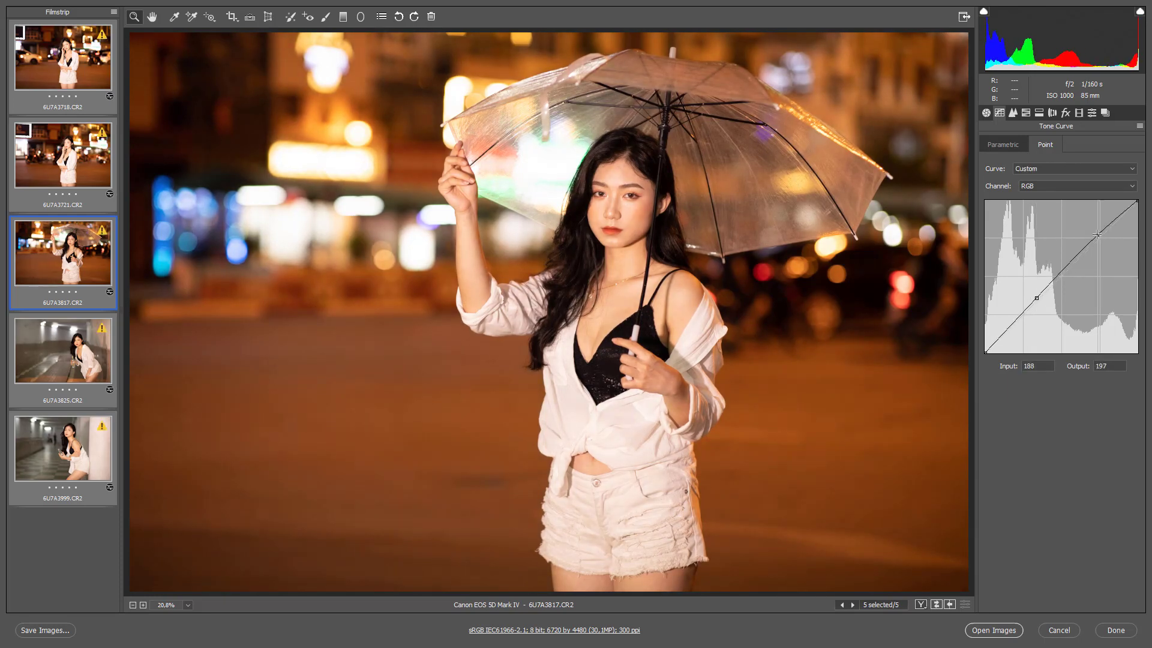
{"action": "left_click_drag", "start_coordinate": [1064, 269], "coordinate": [1037, 299]}
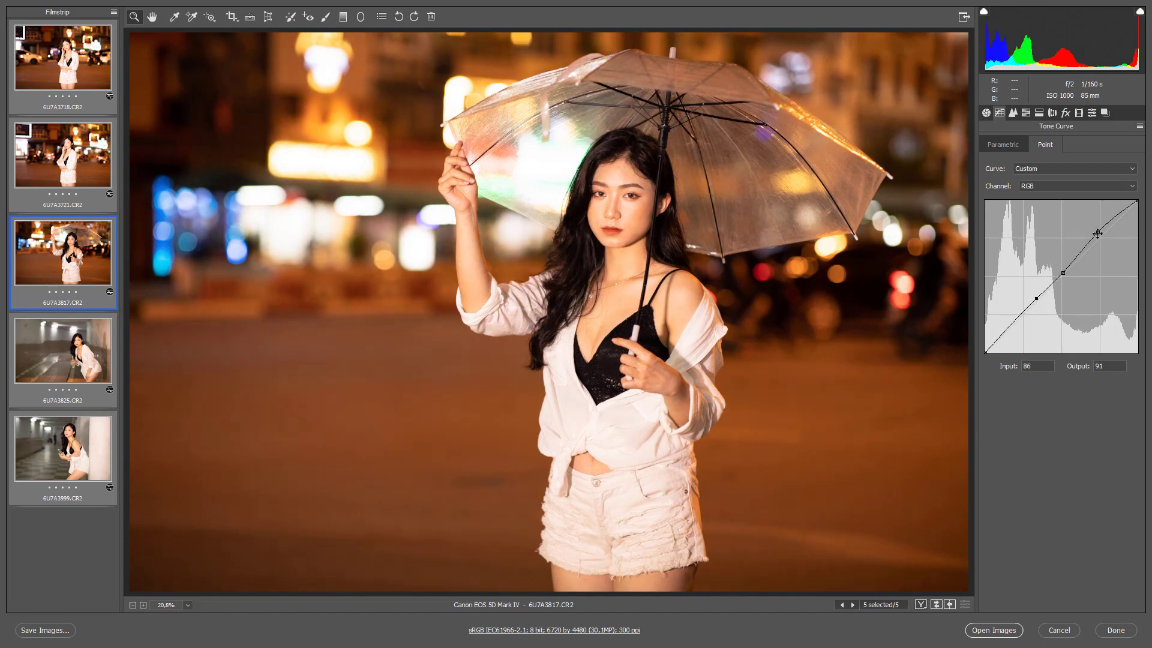
{"action": "left_click_drag", "start_coordinate": [1098, 232], "coordinate": [1098, 234]}
{"action": "left_click", "coordinate": [1036, 299]}
{"action": "left_click", "coordinate": [1062, 170]}
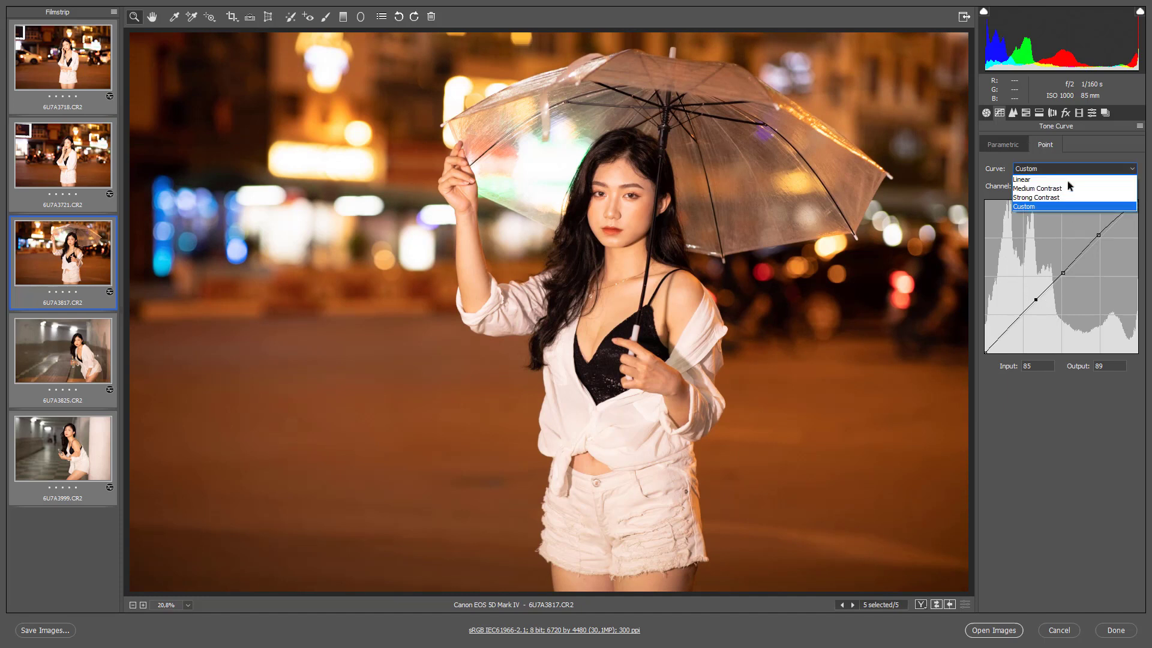
{"action": "left_click", "coordinate": [1101, 168]}
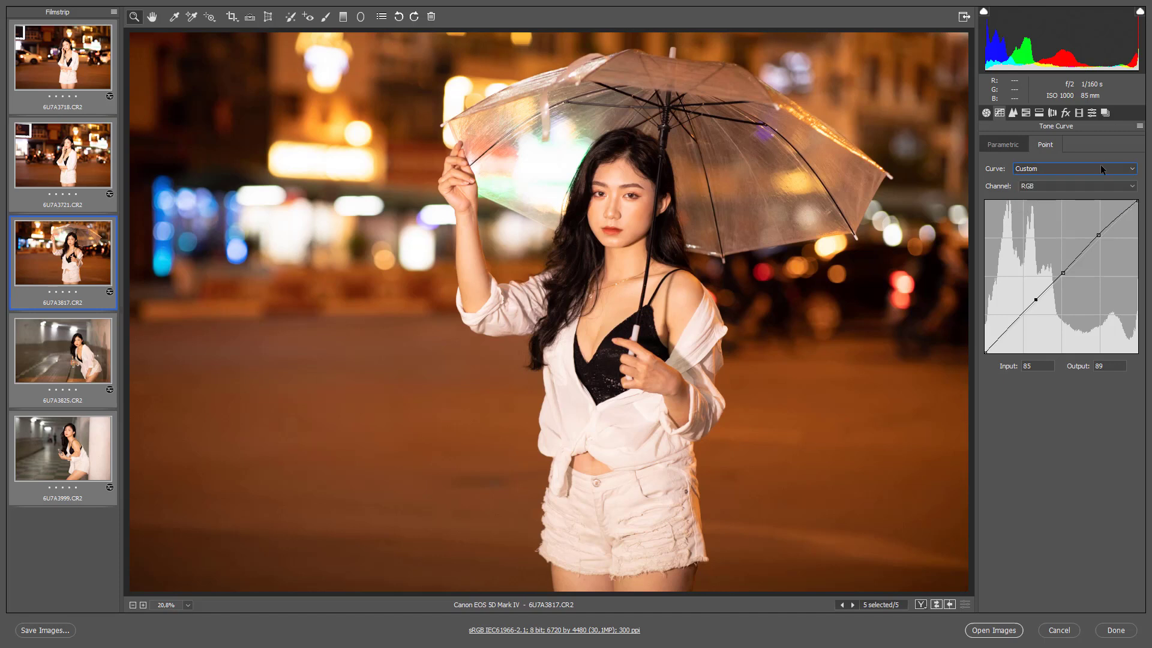
{"action": "left_click", "coordinate": [1071, 183]}
{"action": "left_click", "coordinate": [1057, 205]}
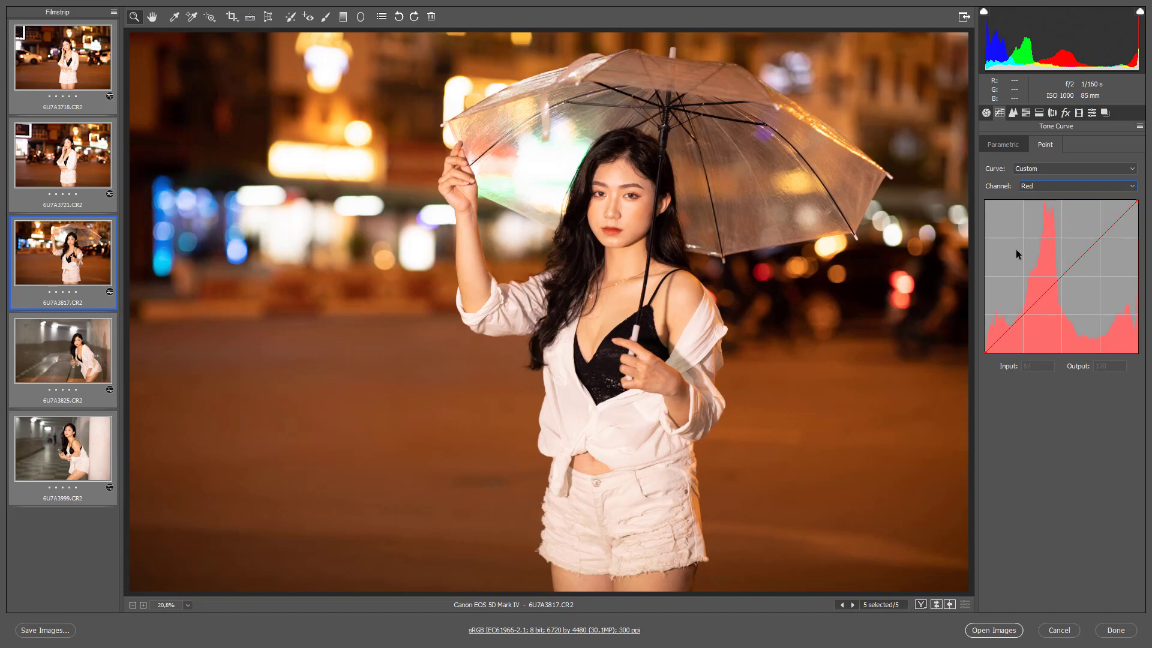
Add red curve points dipping the shadows, raising highlights and lifting midtones to 126/142
{"action": "left_click", "coordinate": [1098, 237]}
{"action": "left_click_drag", "start_coordinate": [1058, 279], "coordinate": [1057, 270]}
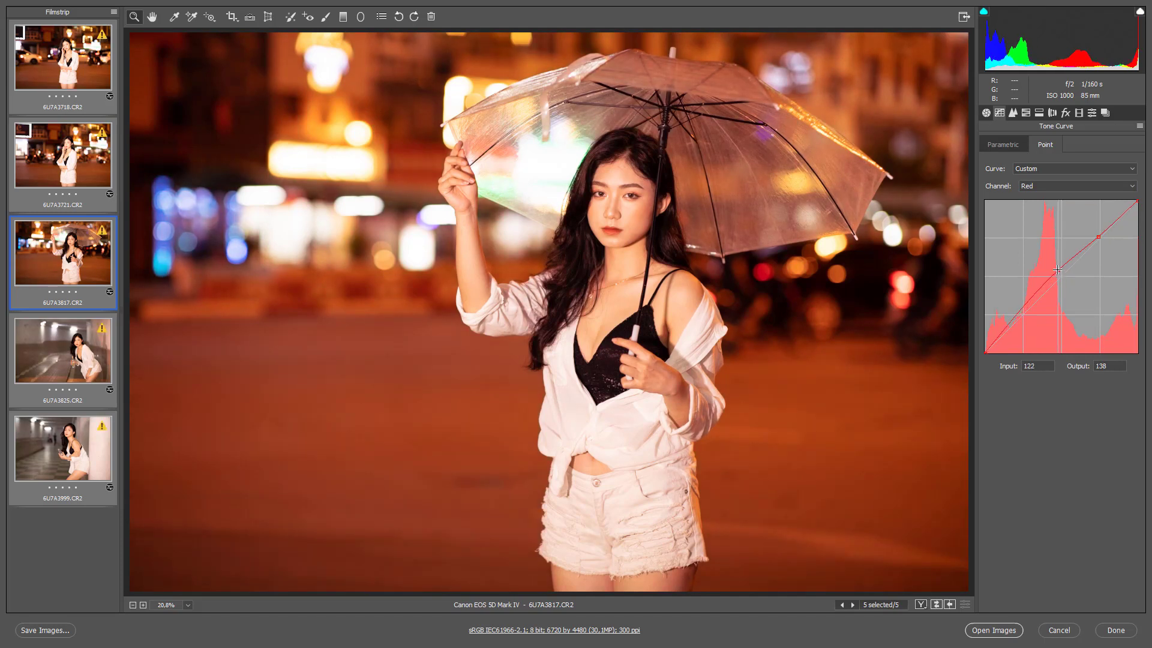
{"action": "left_click", "coordinate": [1020, 316]}
{"action": "left_click_drag", "start_coordinate": [1020, 316], "coordinate": [1008, 333]}
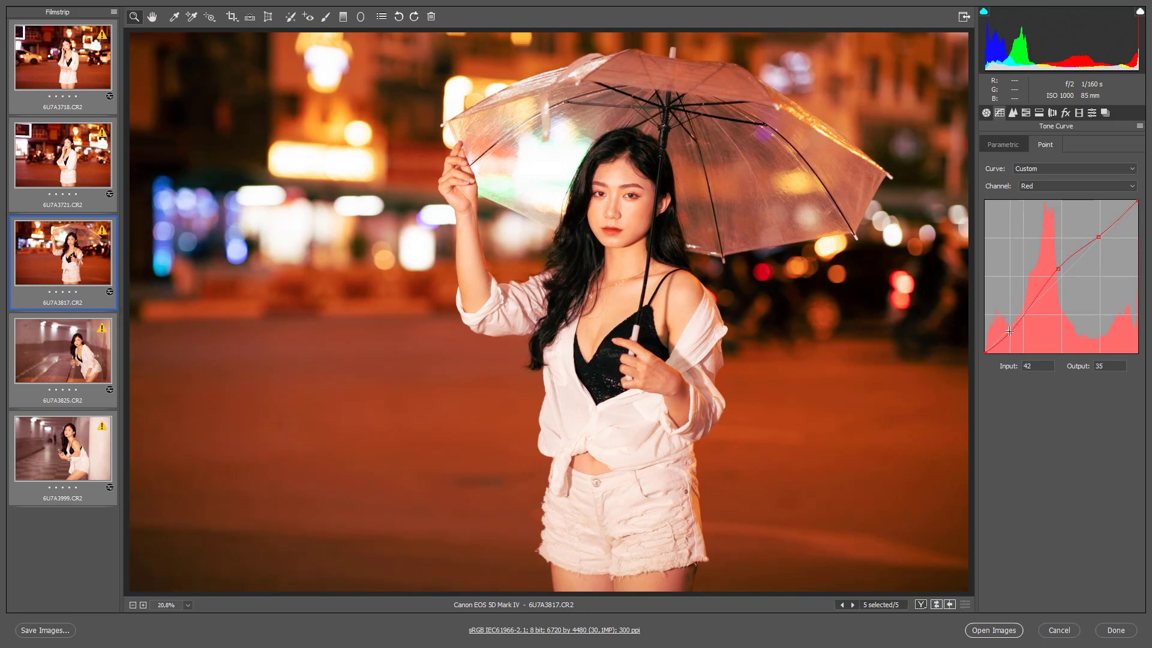
{"action": "left_click", "coordinate": [1058, 268]}
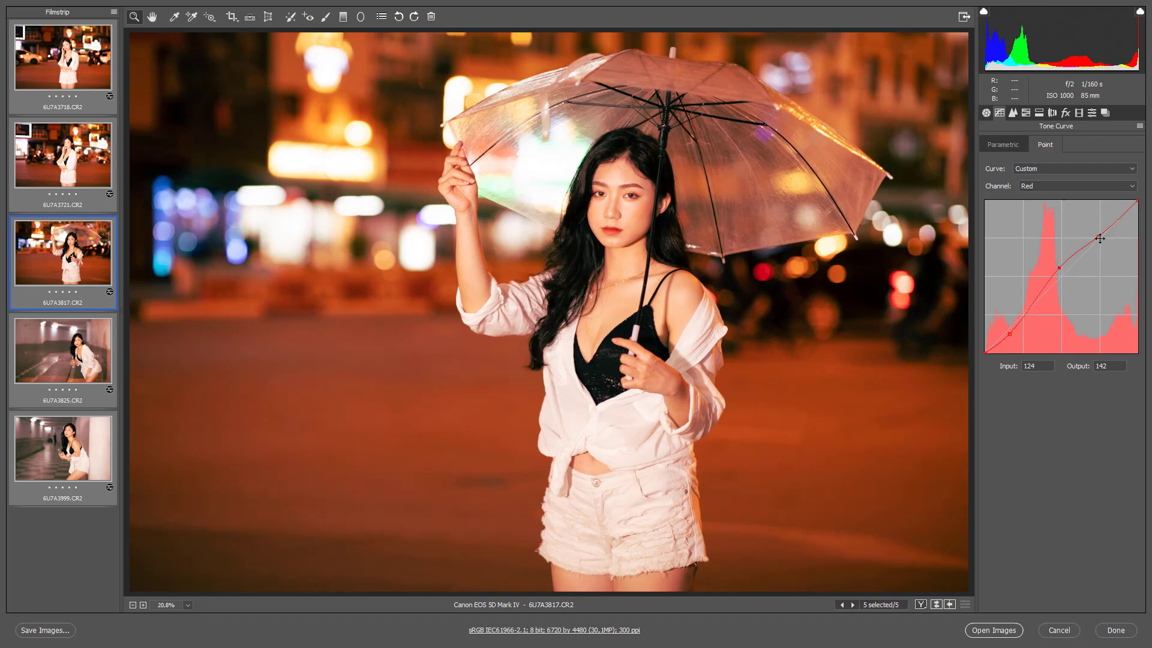
{"action": "left_click_drag", "start_coordinate": [1099, 237], "coordinate": [1098, 234]}
{"action": "left_click_drag", "start_coordinate": [1058, 268], "coordinate": [1061, 268]}
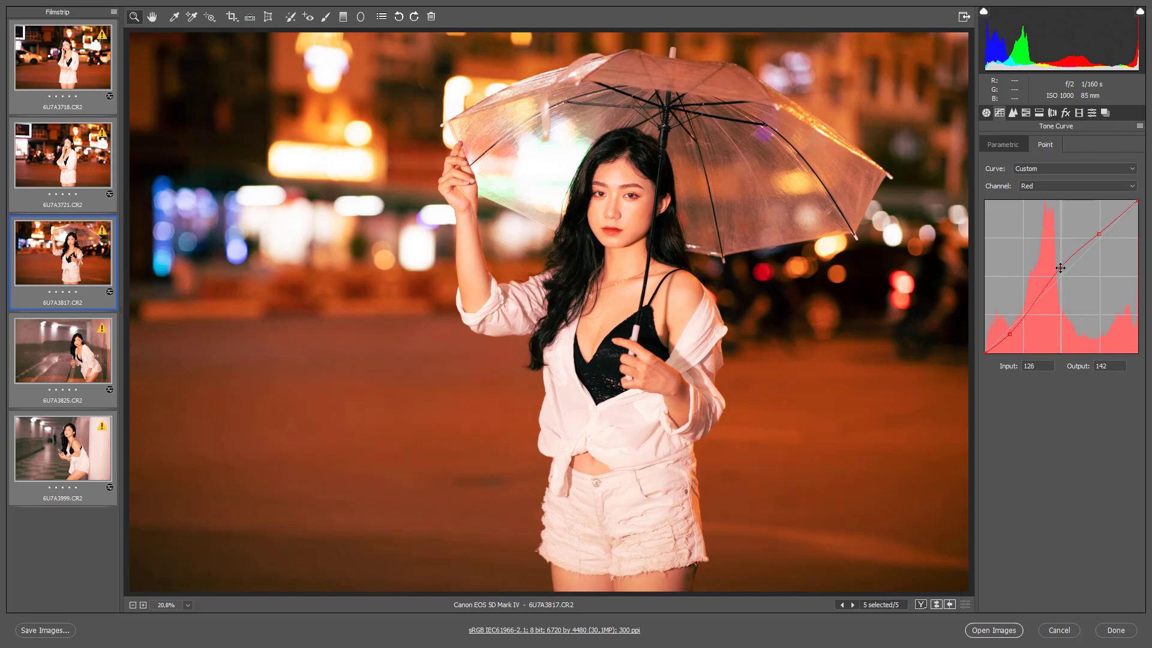
{"action": "left_click", "coordinate": [1106, 185]}
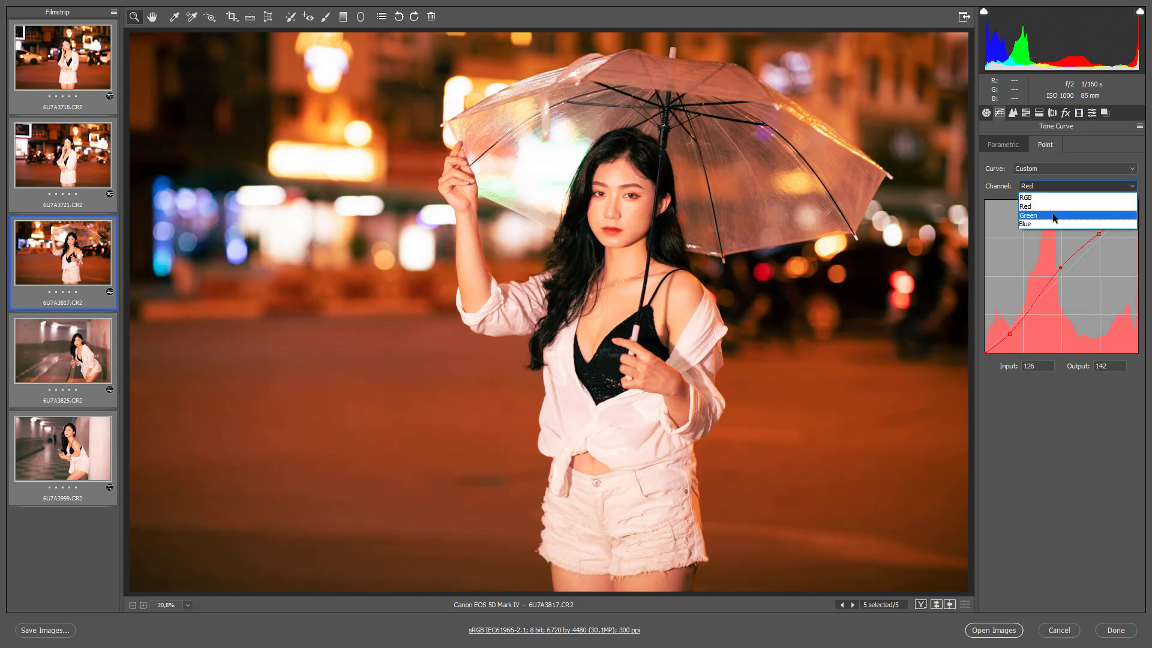
On the Green curve, set points near 189/200, 43/31 and 121/142
{"action": "left_click", "coordinate": [1080, 221]}
{"action": "left_click_drag", "start_coordinate": [1099, 241], "coordinate": [1099, 233]}
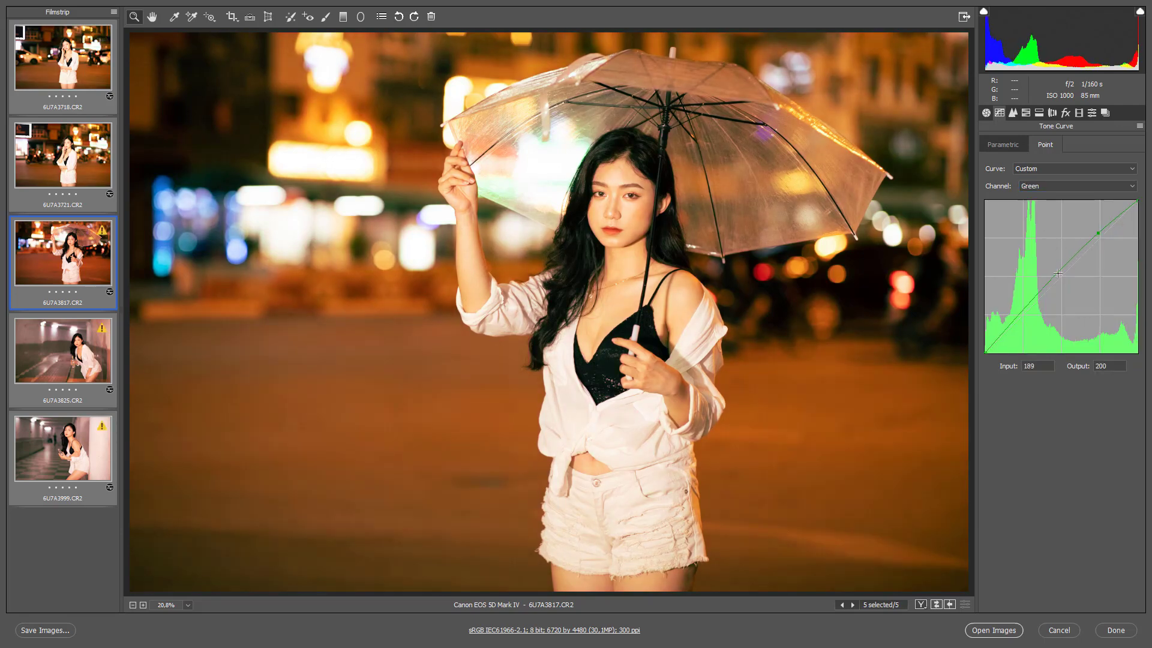
{"action": "left_click_drag", "start_coordinate": [1014, 314], "coordinate": [1011, 334]}
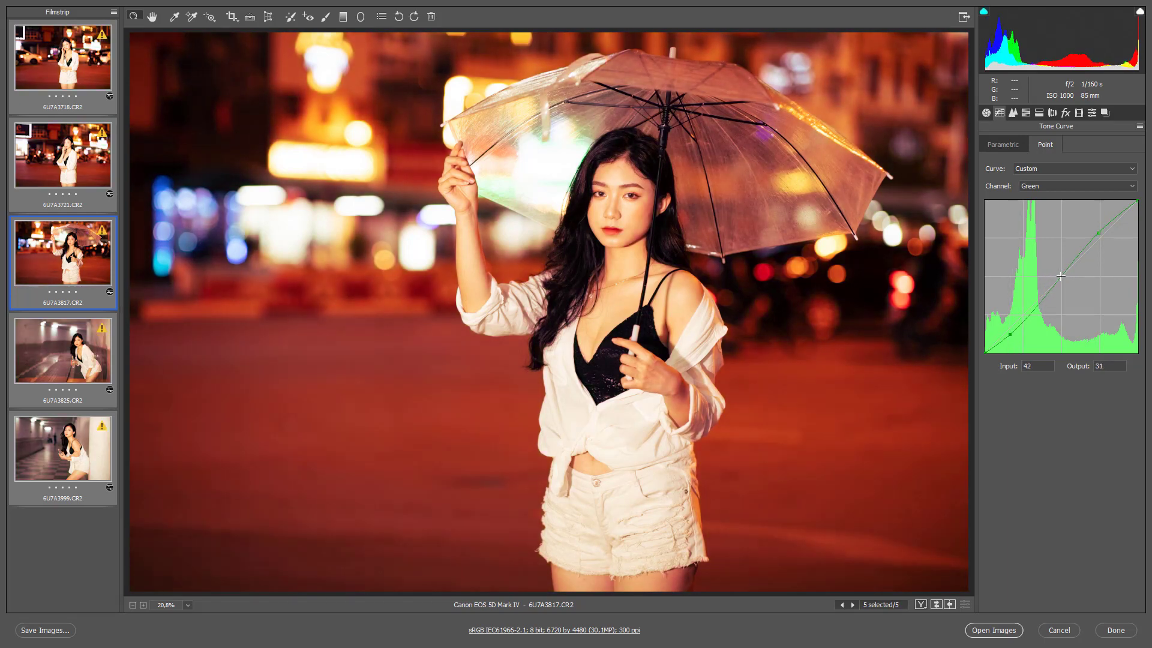
{"action": "left_click_drag", "start_coordinate": [1056, 280], "coordinate": [1057, 267]}
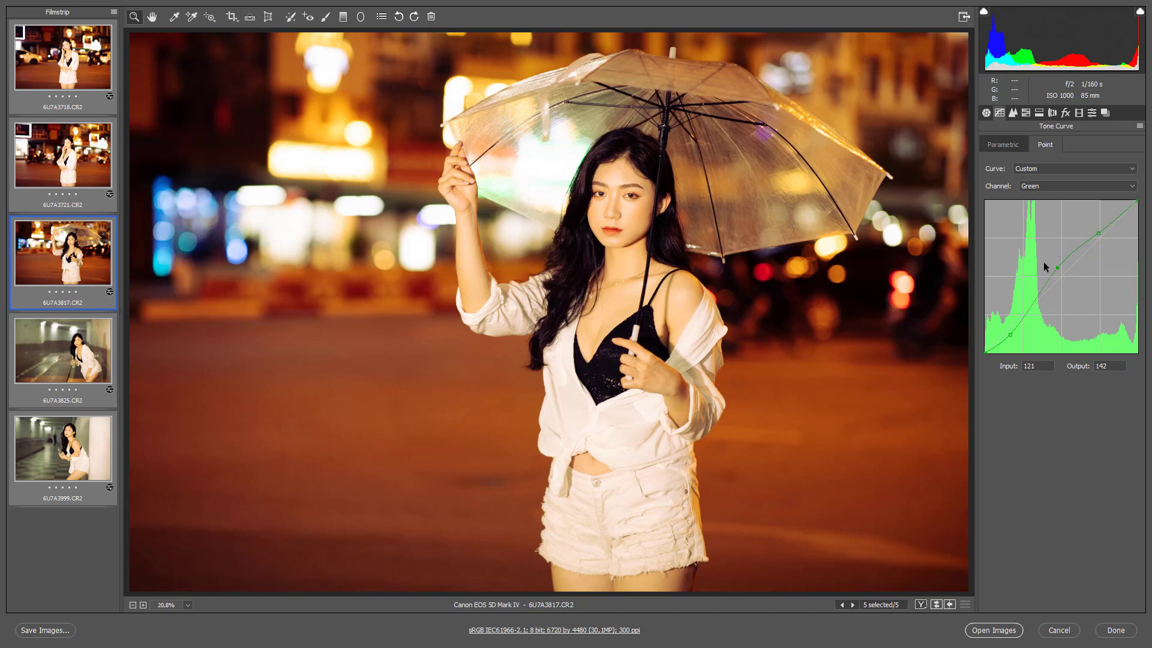
{"action": "left_click", "coordinate": [1089, 186]}
On the Blue curve, add points near 190/200 and 124/146 and a shadow point near 38/32
{"action": "left_click", "coordinate": [1038, 223]}
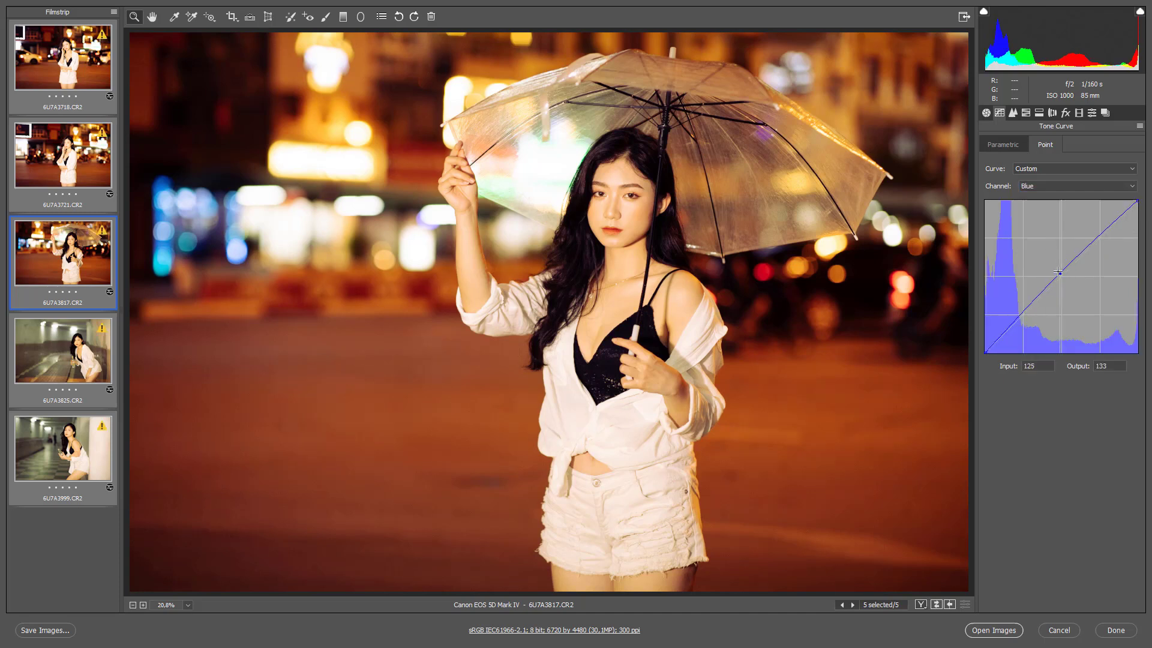
{"action": "left_click", "coordinate": [1058, 272]}
{"action": "left_click_drag", "start_coordinate": [1098, 239], "coordinate": [1098, 233]}
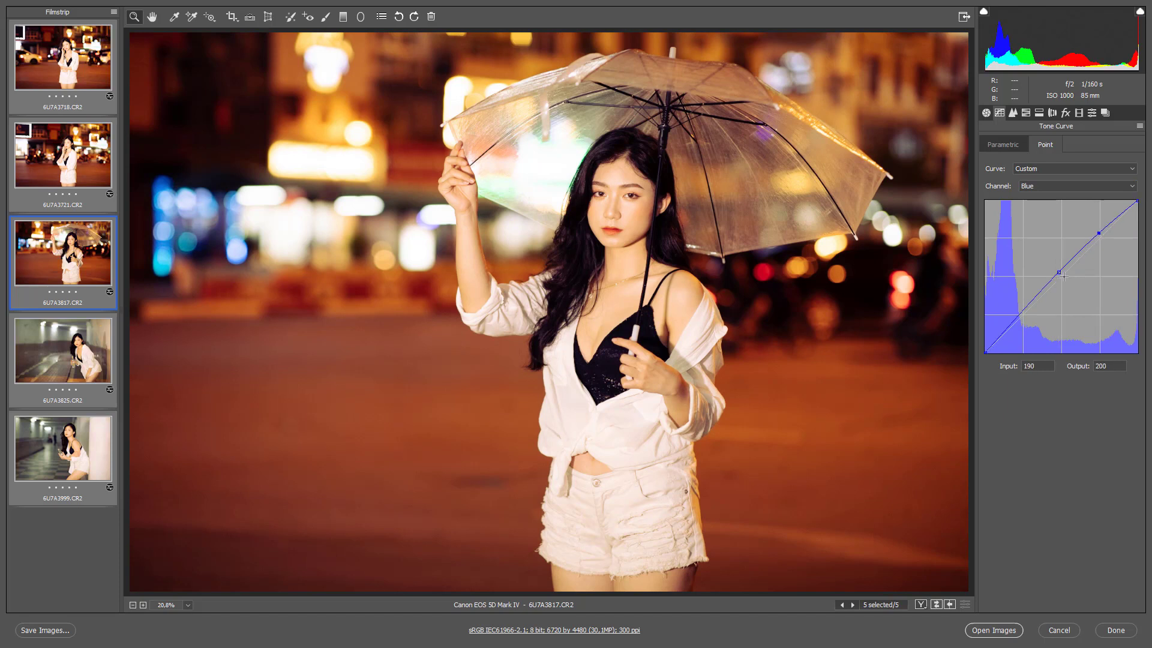
{"action": "left_click_drag", "start_coordinate": [1059, 272], "coordinate": [1058, 268]}
{"action": "left_click_drag", "start_coordinate": [1017, 316], "coordinate": [1007, 333]}
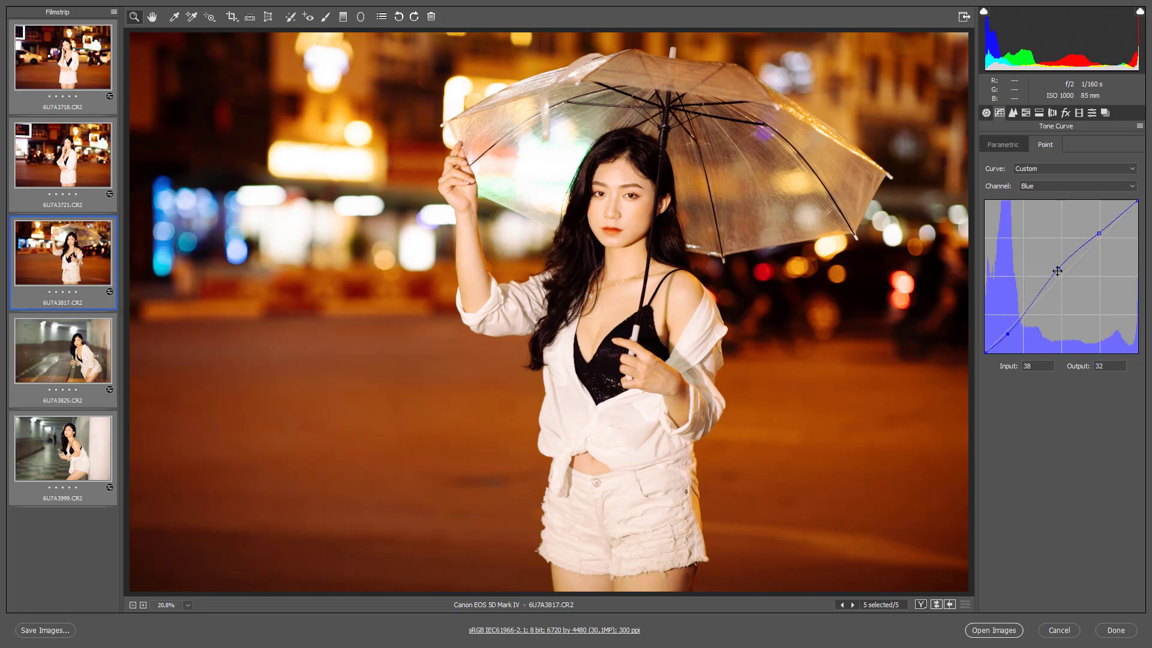
{"action": "left_click_drag", "start_coordinate": [1057, 271], "coordinate": [1103, 230]}
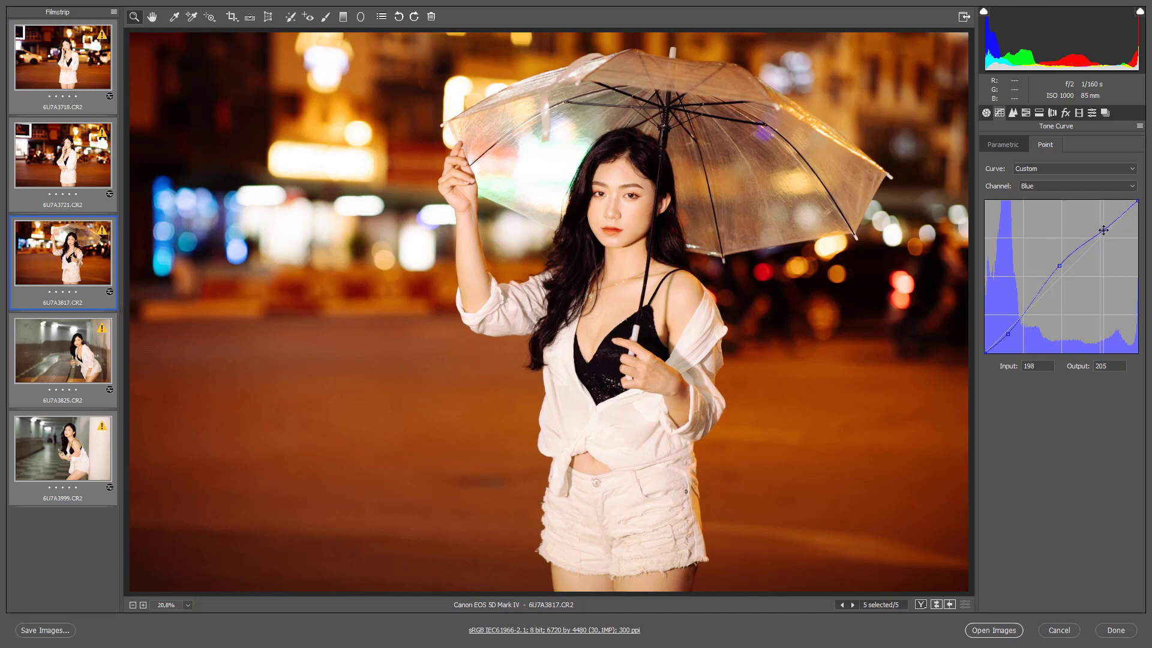
Ease the Red midtone to 125/141 and adjust Green points to 121/139 and 194/203
{"action": "left_click", "coordinate": [1103, 186]}
{"action": "left_click", "coordinate": [1064, 201]}
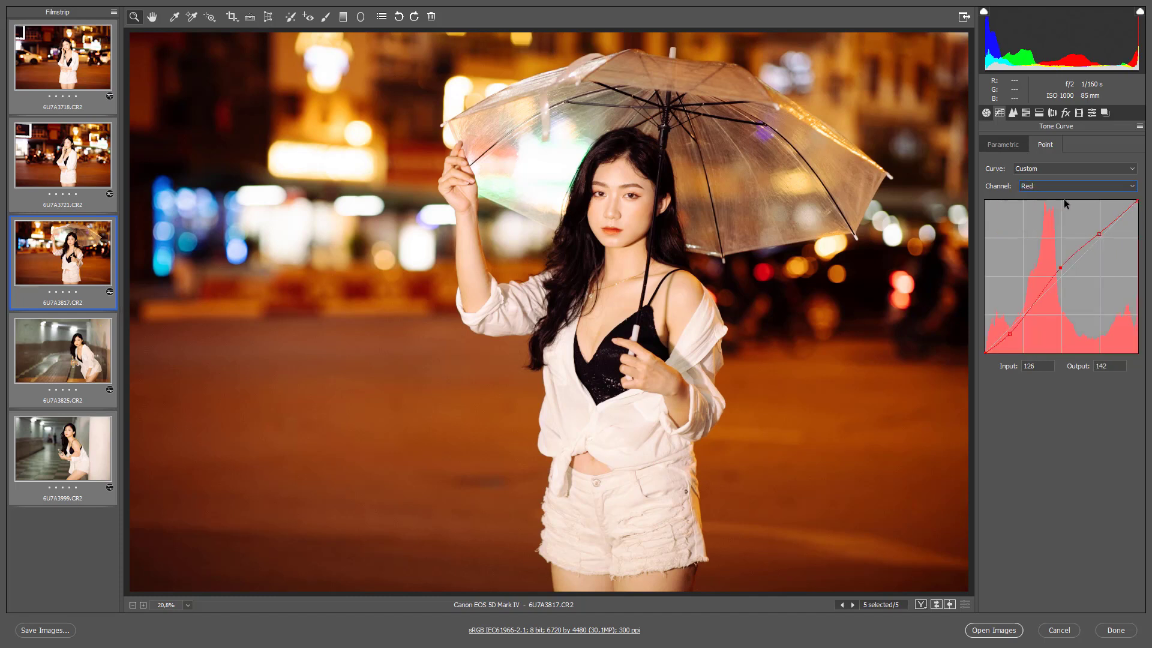
{"action": "left_click_drag", "start_coordinate": [1060, 268], "coordinate": [1060, 268]}
{"action": "left_click", "coordinate": [1109, 185]}
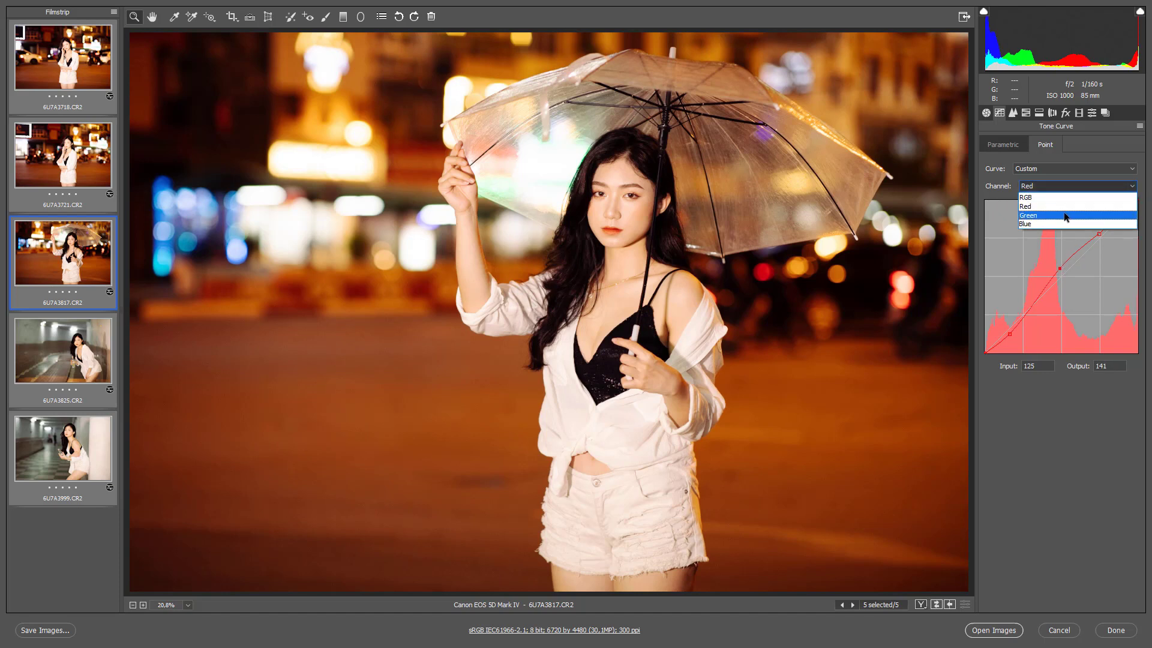
{"action": "left_click", "coordinate": [1064, 215]}
{"action": "left_click_drag", "start_coordinate": [1057, 268], "coordinate": [1057, 270]}
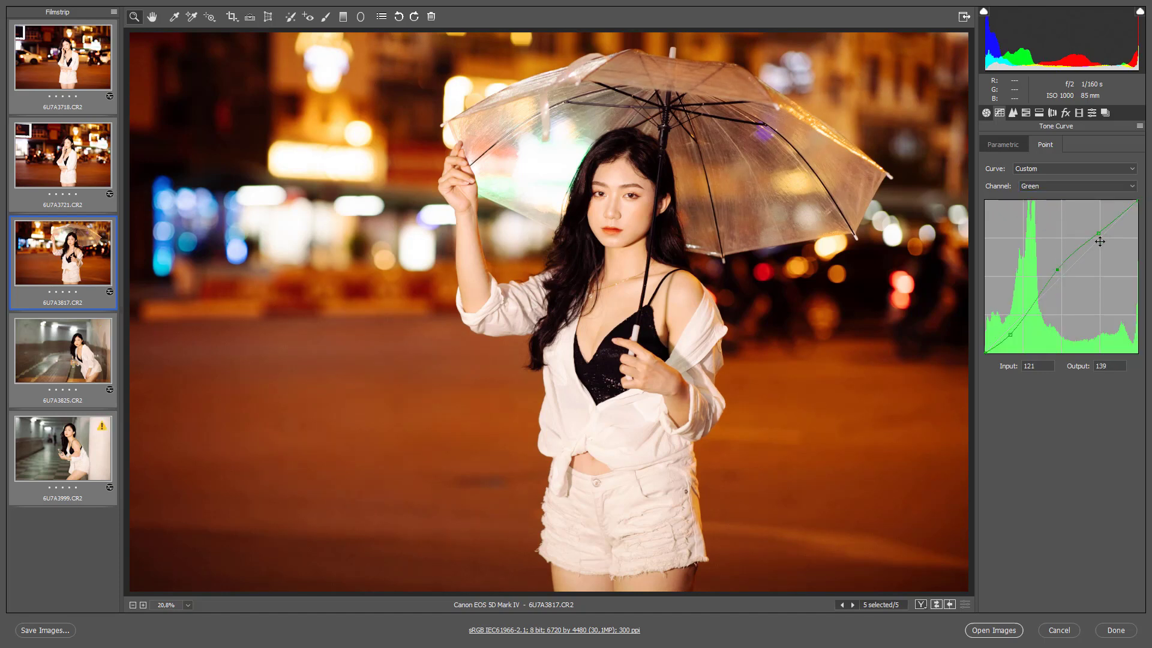
{"action": "left_click_drag", "start_coordinate": [1098, 234], "coordinate": [1101, 231]}
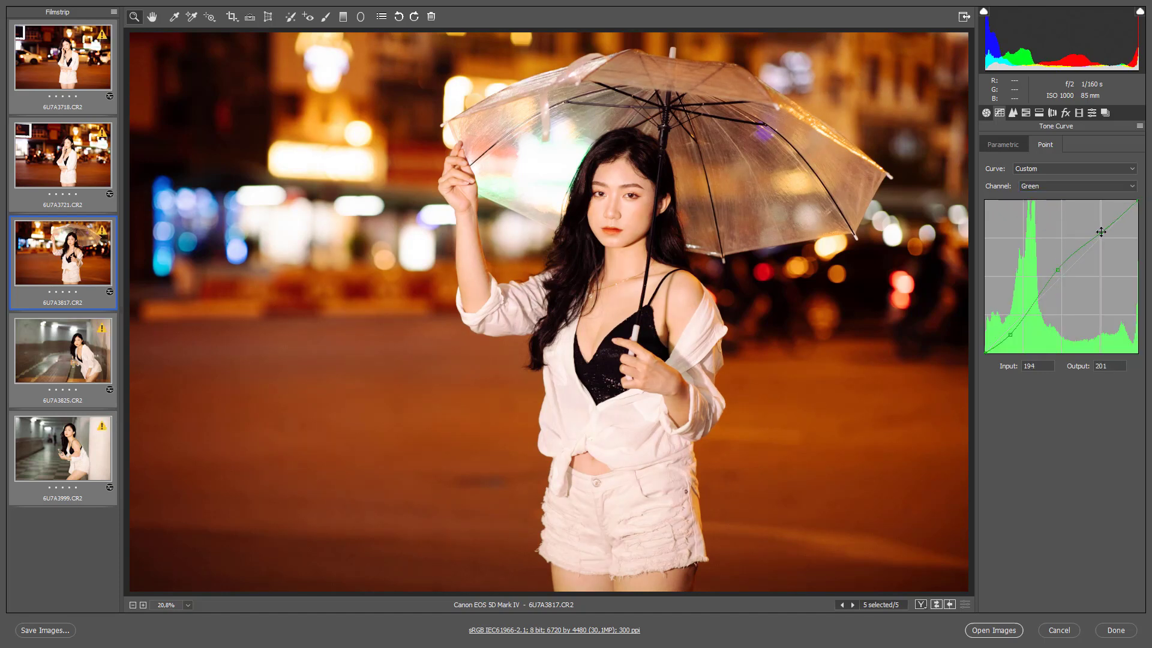
{"action": "left_click", "coordinate": [1010, 333]}
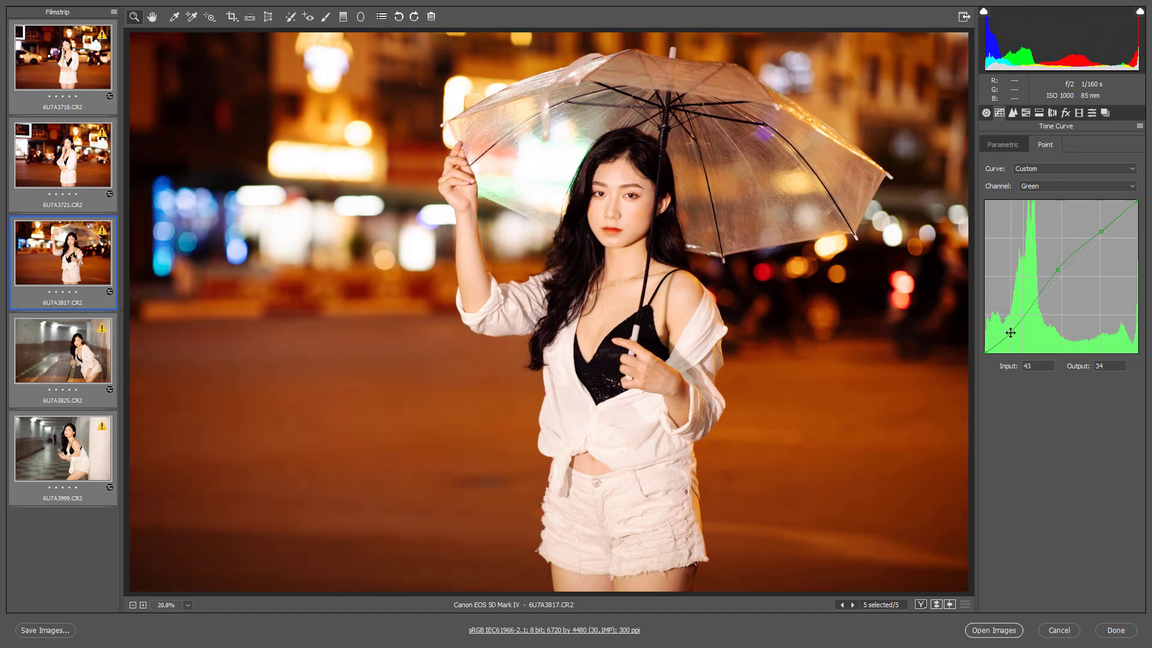
{"action": "left_click", "coordinate": [1056, 187]}
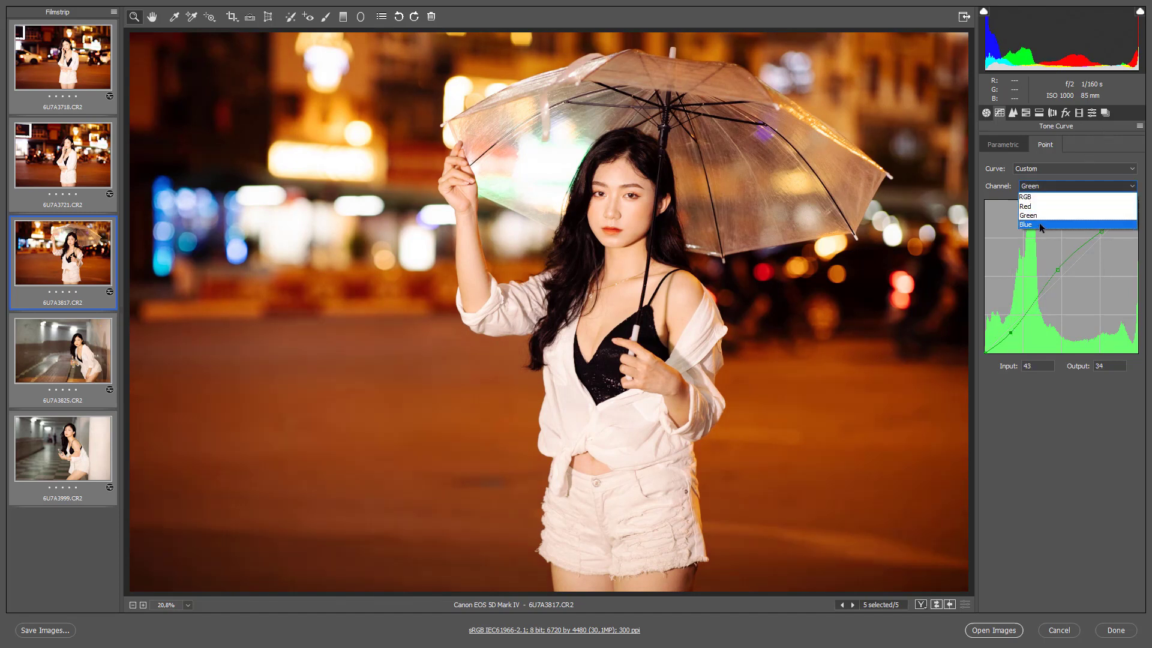
Replace the Blue shadow point with a new one, undoing a trial lift to keep shadows warm
{"action": "left_click", "coordinate": [1039, 222]}
{"action": "left_click_drag", "start_coordinate": [1008, 333], "coordinate": [1010, 317]}
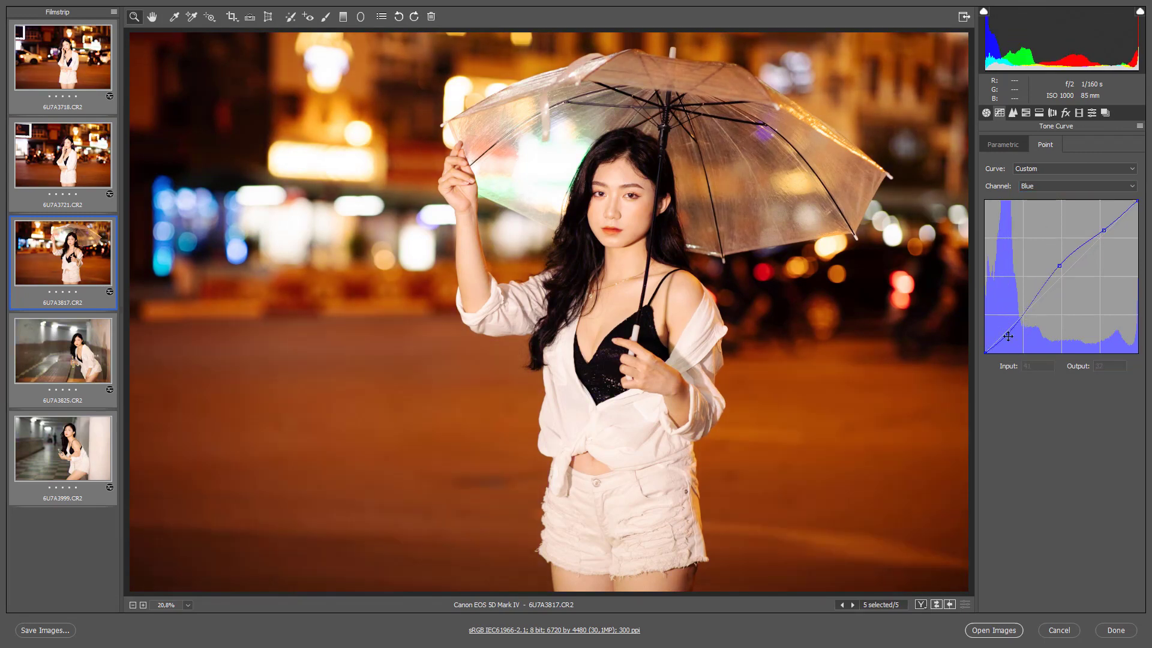
{"action": "left_click_drag", "start_coordinate": [1003, 323], "coordinate": [1008, 333]}
{"action": "mouse_move", "coordinate": [1011, 334]}
{"action": "left_mouse_down"}
{"action": "mouse_move", "coordinate": [1023, 344]}
{"action": "mouse_move", "coordinate": [1004, 322]}
{"action": "left_mouse_up"}
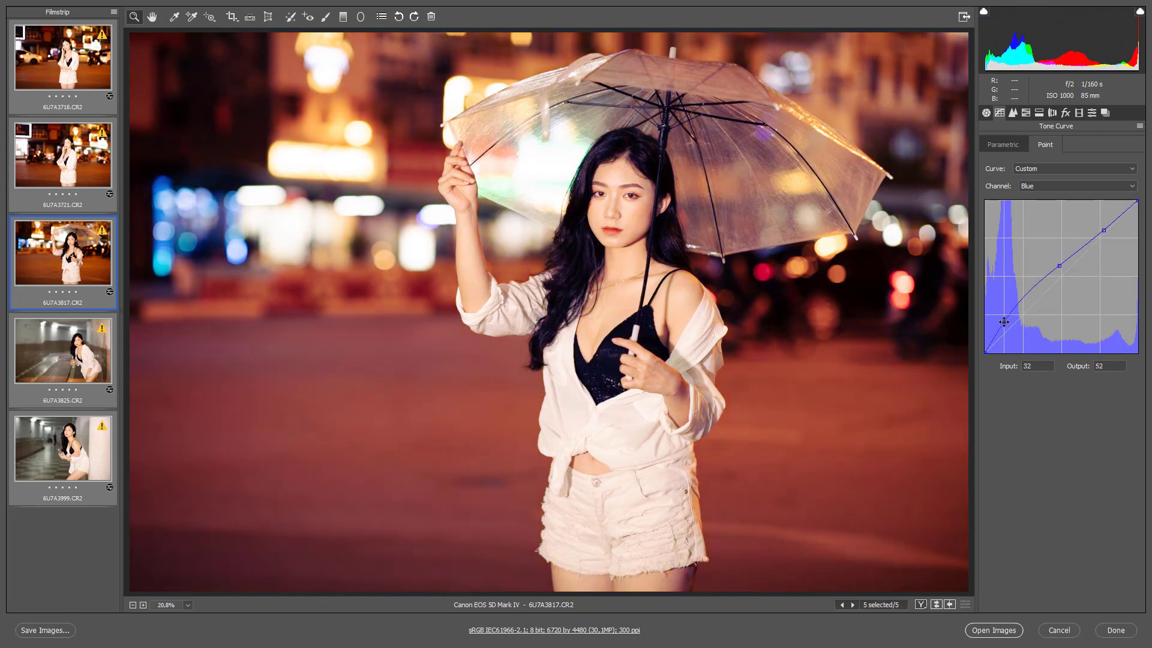
{"action": "key", "text": "Delete"}
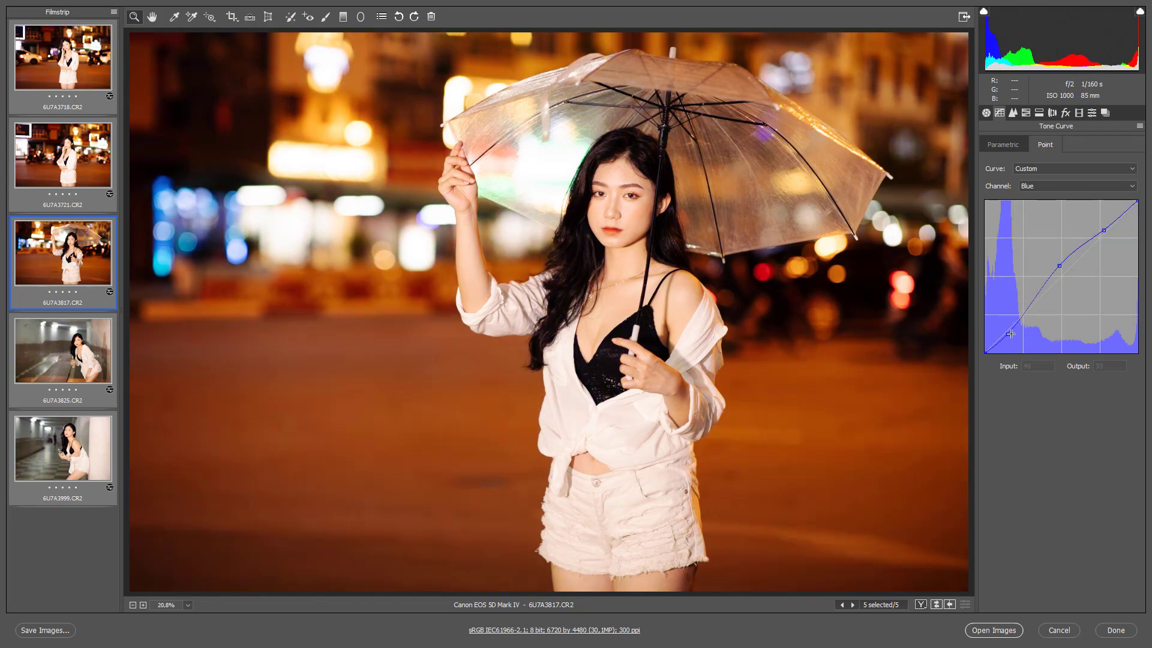
{"action": "left_click", "coordinate": [1009, 334]}
{"action": "left_click_drag", "start_coordinate": [1008, 334], "coordinate": [999, 320]}
{"action": "key", "text": "ctrl+z"}
On the Red curve, try shadow and highlight point tweaks, undoing them to keep the curve
{"action": "left_click", "coordinate": [1075, 183]}
{"action": "left_click", "coordinate": [1054, 210]}
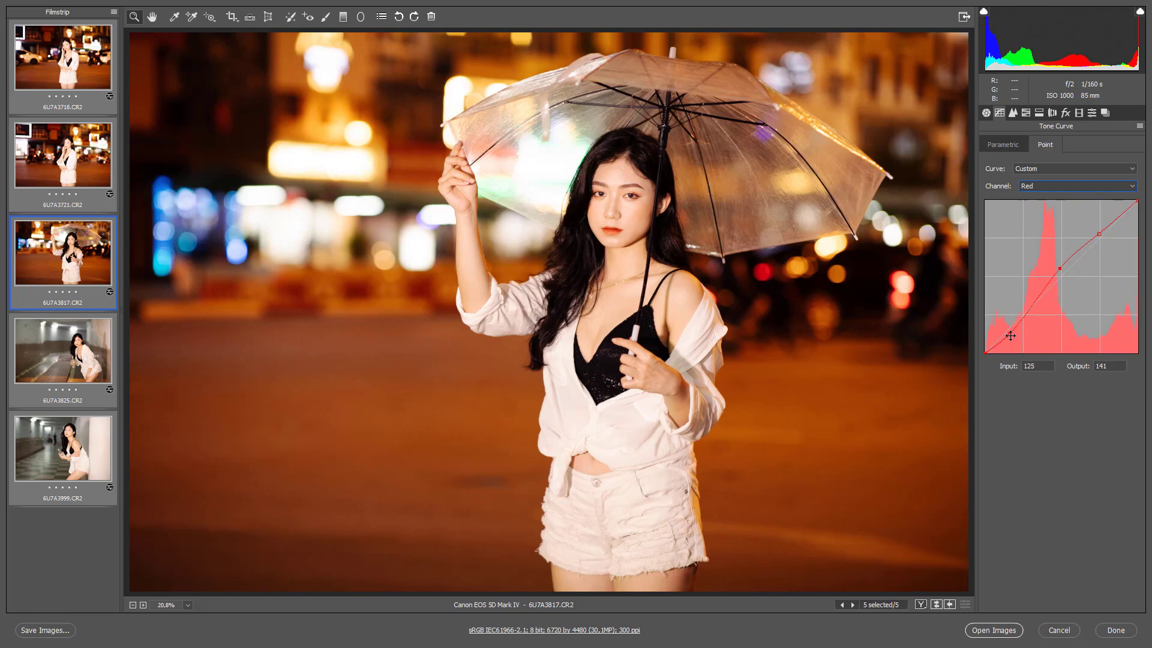
{"action": "left_click_drag", "start_coordinate": [1010, 336], "coordinate": [1018, 343]}
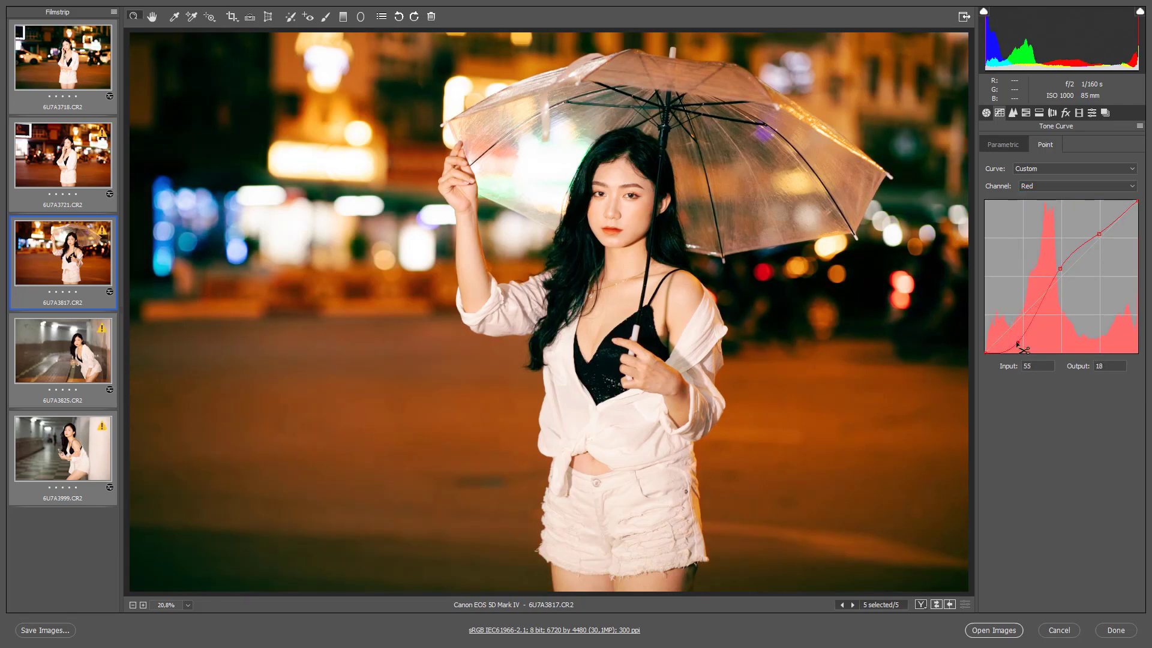
{"action": "key", "text": "ctrl+z"}
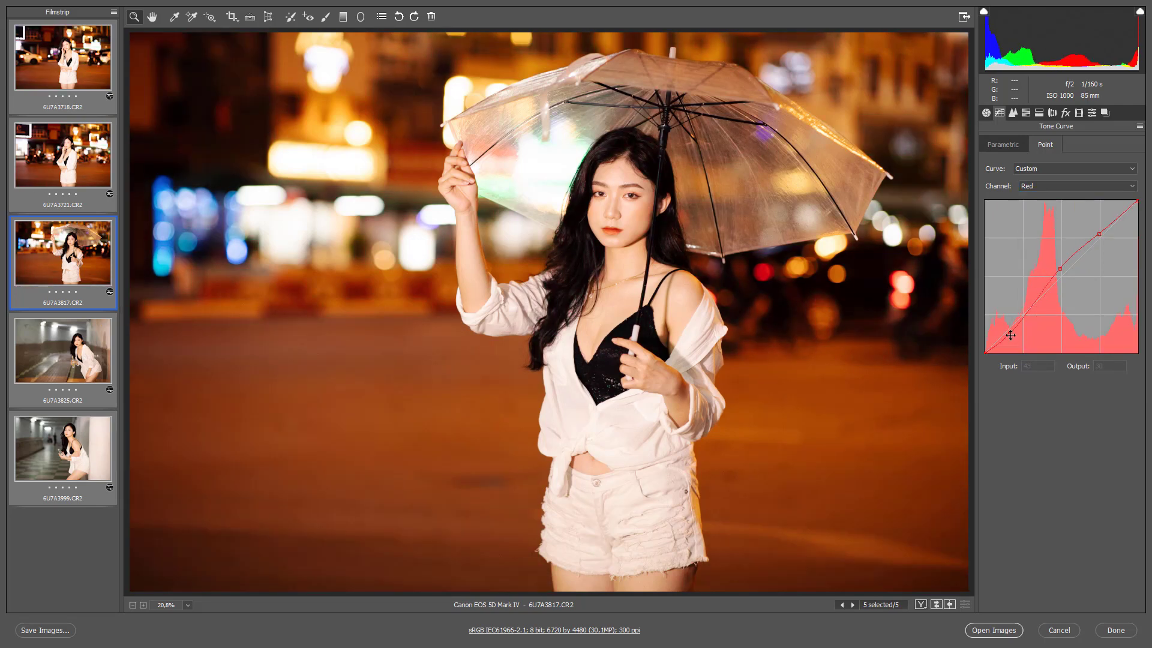
{"action": "left_click_drag", "start_coordinate": [1011, 335], "coordinate": [1010, 333]}
{"action": "left_click_drag", "start_coordinate": [1099, 233], "coordinate": [1090, 222]}
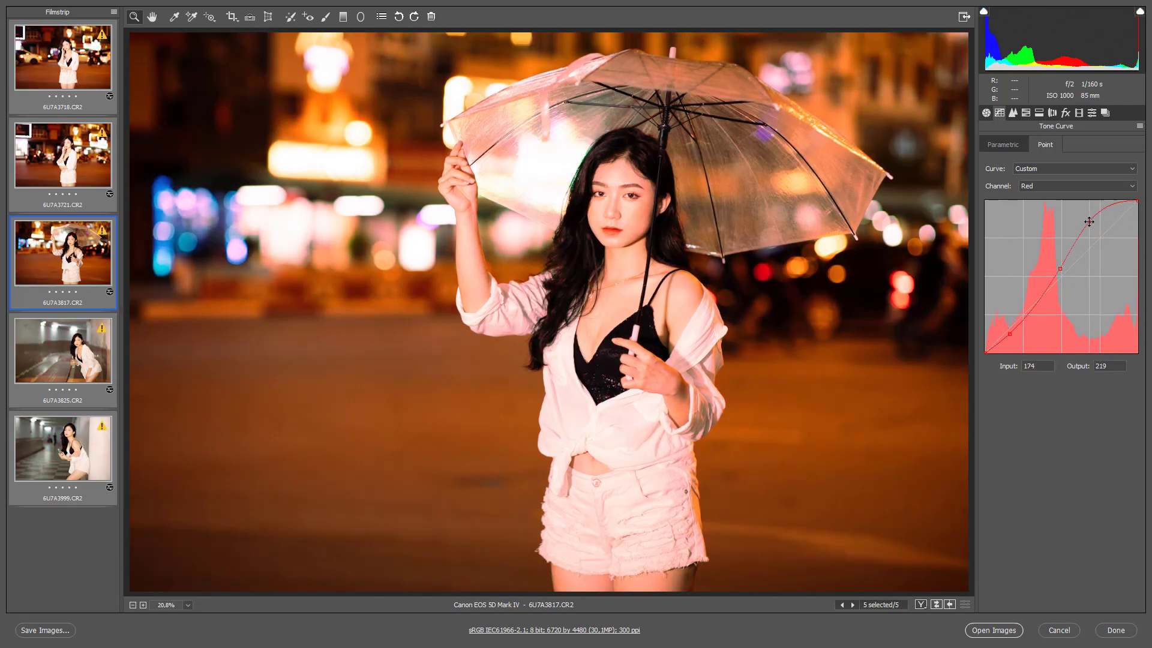
{"action": "key", "text": "ctrl+z"}
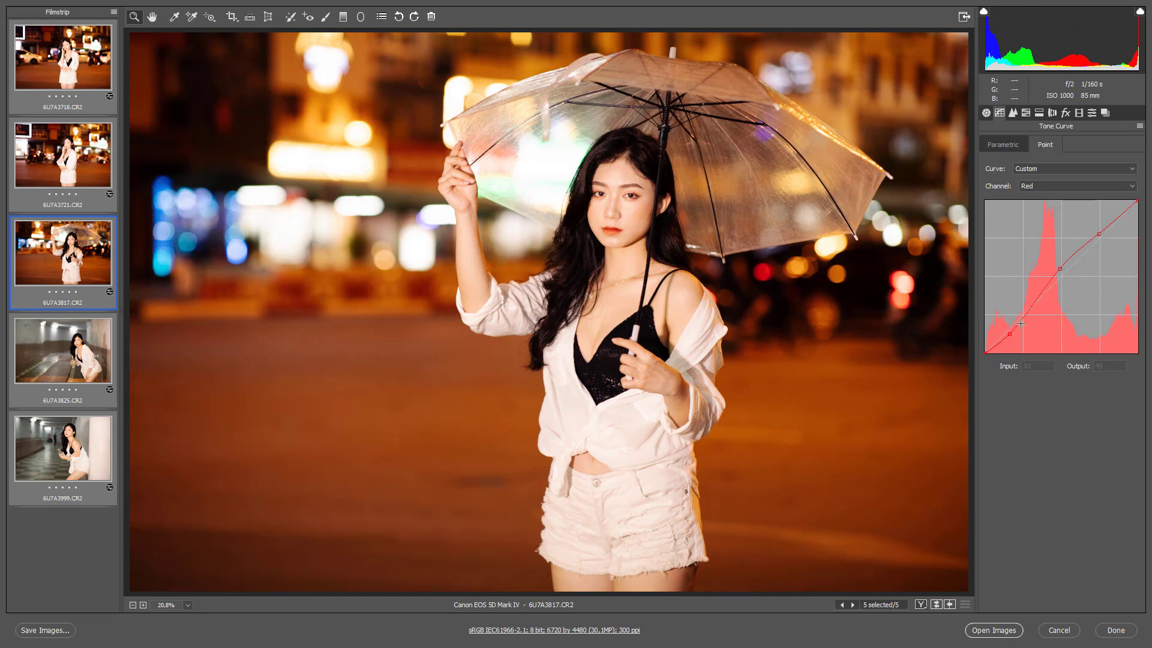
{"action": "mouse_move", "coordinate": [1101, 232]}
{"action": "left_mouse_down"}
{"action": "mouse_move", "coordinate": [1089, 222]}
{"action": "mouse_move", "coordinate": [1114, 271]}
{"action": "mouse_move", "coordinate": [1098, 234]}
{"action": "left_mouse_up"}
Cool the white balance to Temperature 4300 and Tint -21 in the Basic panel
{"action": "left_click", "coordinate": [987, 113]}
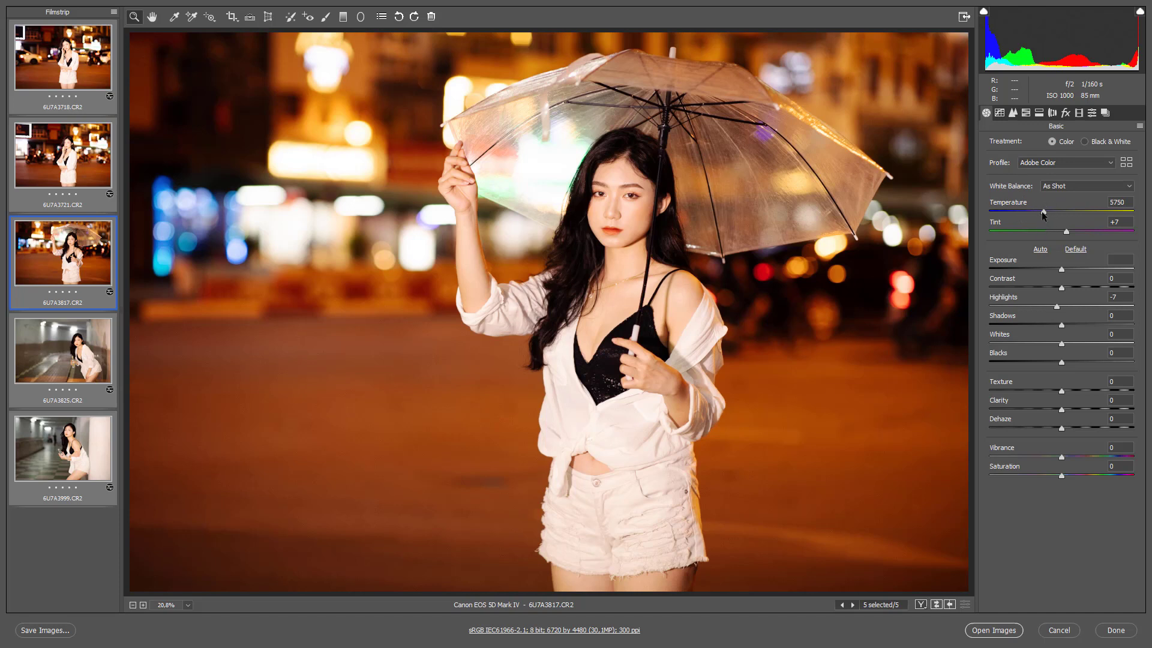
{"action": "left_click_drag", "start_coordinate": [1044, 213], "coordinate": [1023, 222]}
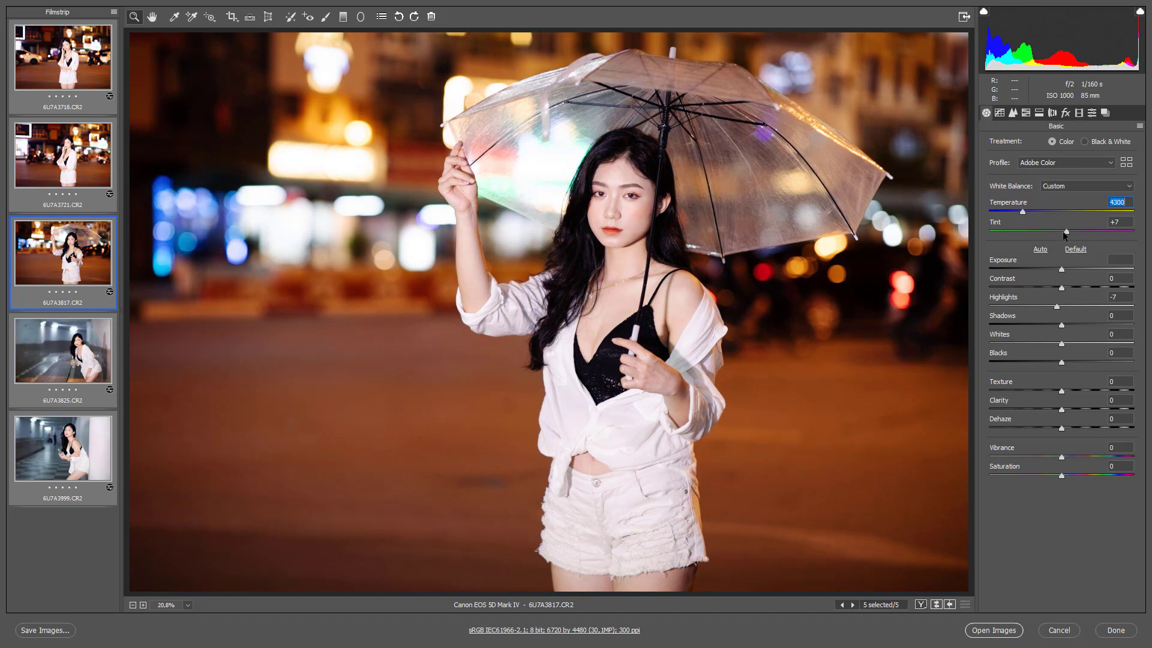
{"action": "left_click_drag", "start_coordinate": [1063, 233], "coordinate": [1044, 239]}
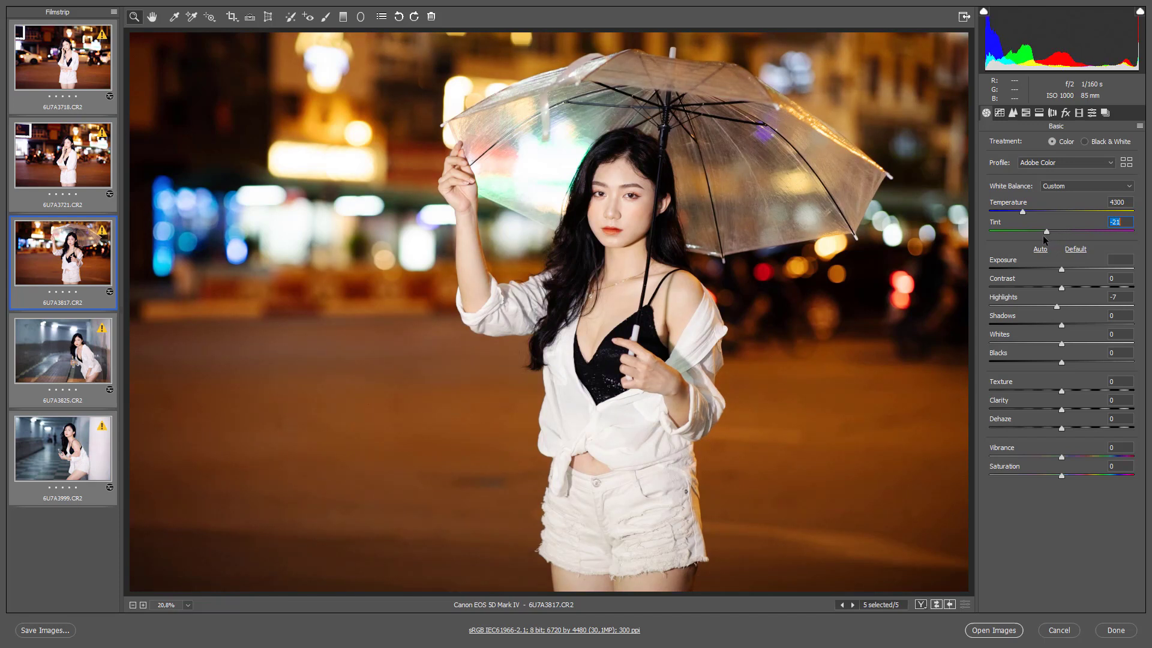
Set Contrast -11, Highlights -55, Whites -54, Shadows +16 and Blacks +17
{"action": "left_click_drag", "start_coordinate": [1062, 288], "coordinate": [1055, 290]}
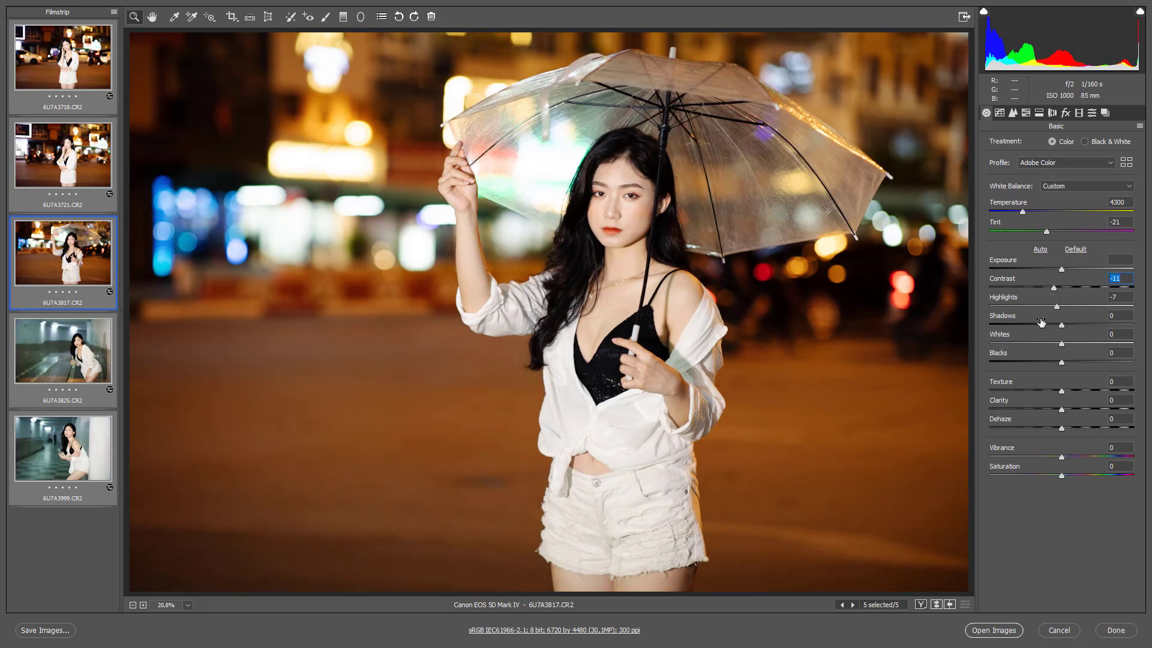
{"action": "left_click", "coordinate": [1023, 308]}
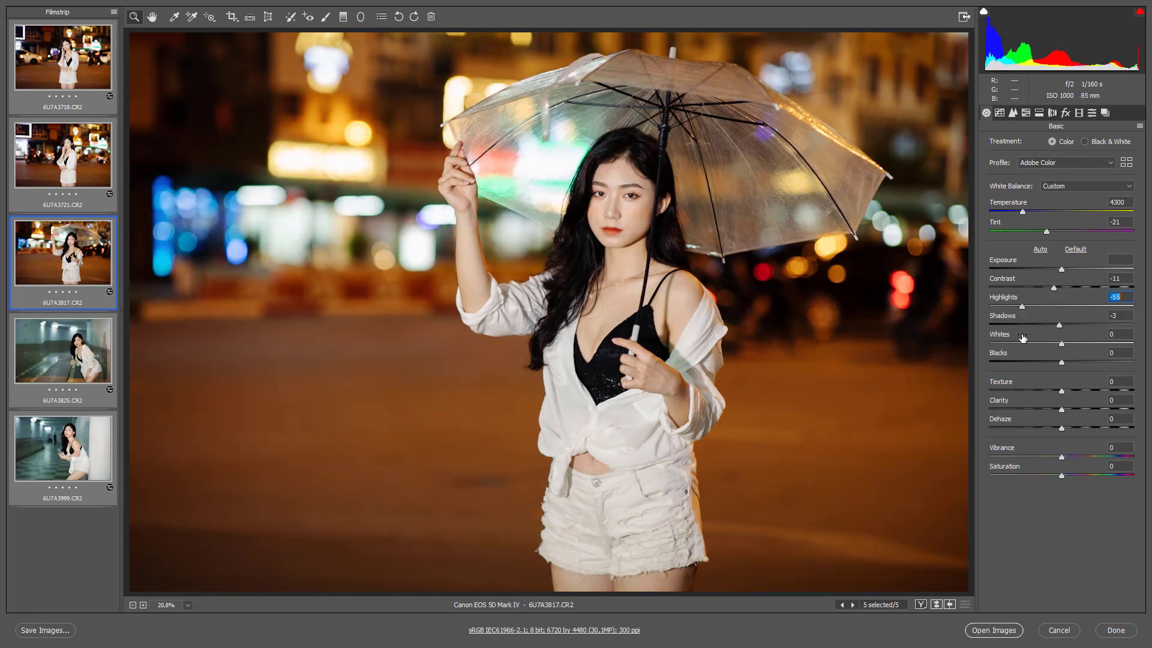
{"action": "left_click", "coordinate": [1021, 342]}
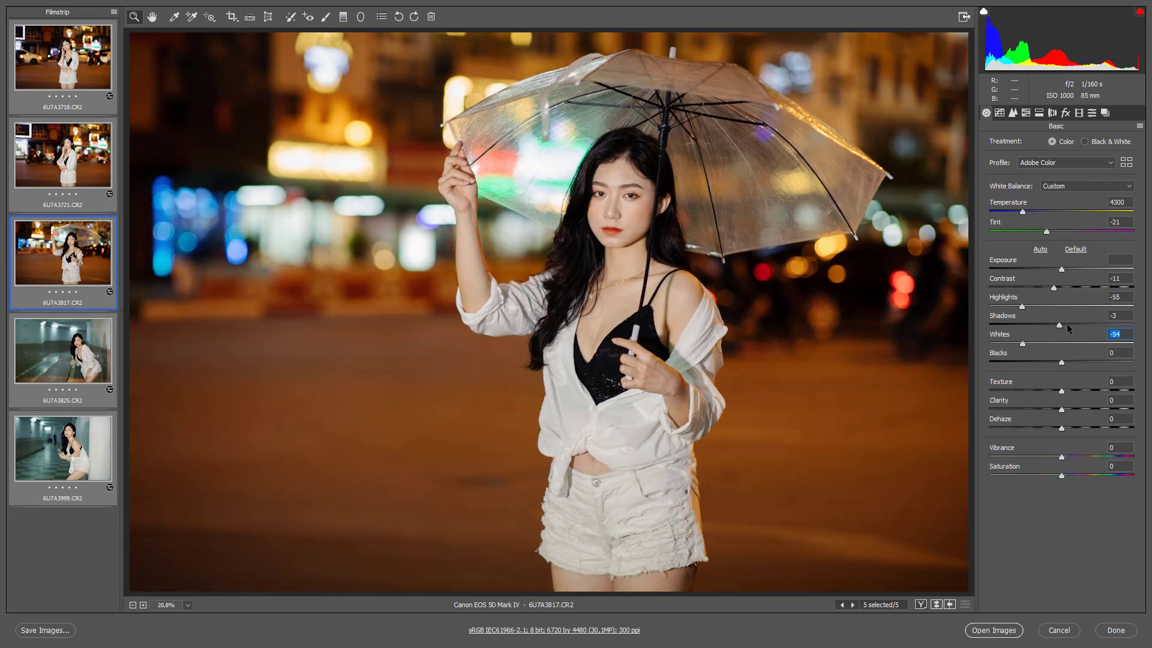
{"action": "left_click", "coordinate": [1067, 324]}
{"action": "left_click_drag", "start_coordinate": [1070, 325], "coordinate": [1073, 325]}
{"action": "left_click", "coordinate": [1072, 362]}
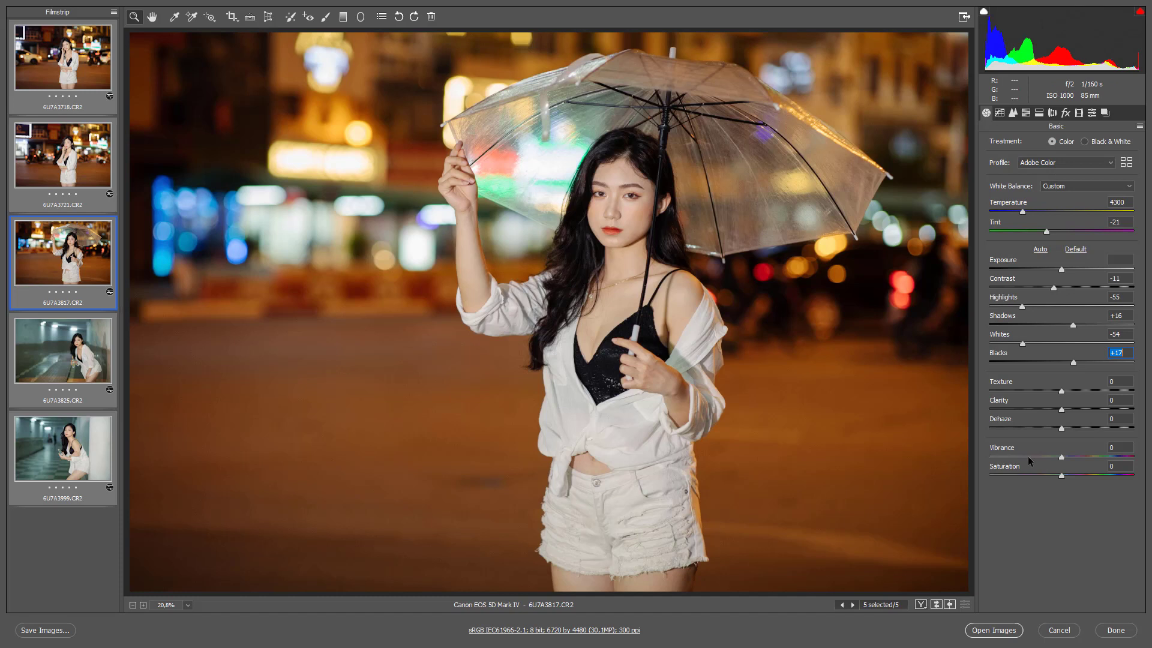
Lower Clarity to -15, set Vibrance to +34, and keep Saturation at -12 after trying +100
{"action": "mouse_move", "coordinate": [1061, 410]}
{"action": "left_mouse_down"}
{"action": "mouse_move", "coordinate": [1046, 410]}
{"action": "mouse_move", "coordinate": [1060, 415]}
{"action": "left_mouse_up"}
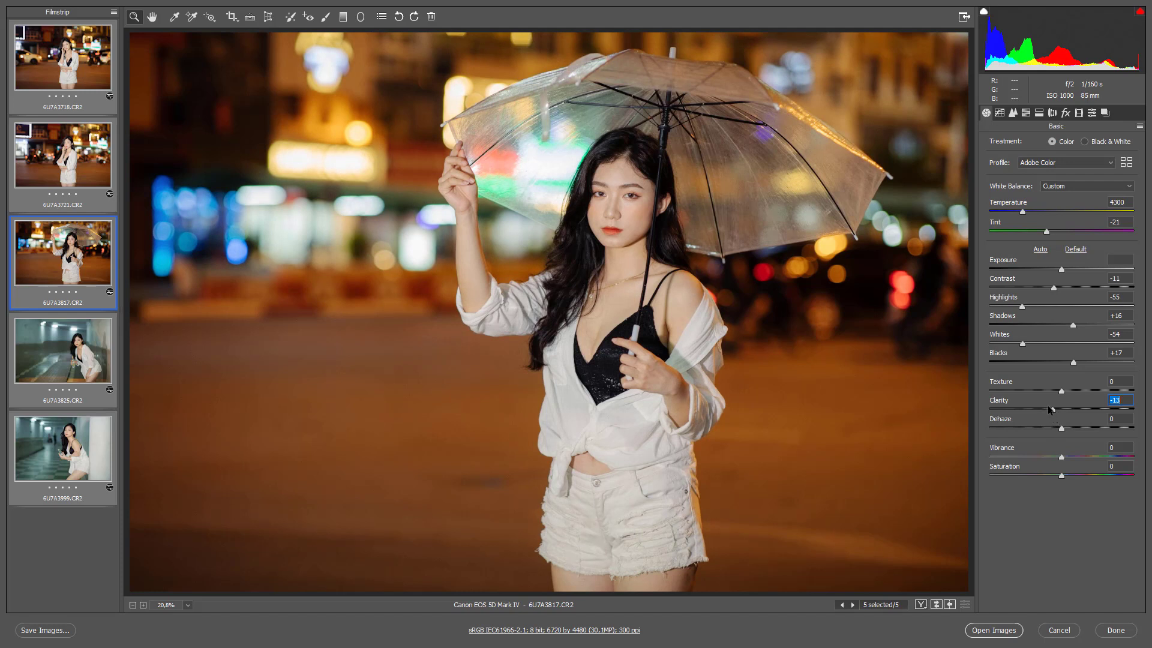
{"action": "left_click_drag", "start_coordinate": [1051, 410], "coordinate": [1049, 410]}
{"action": "mouse_move", "coordinate": [1062, 458]}
{"action": "left_mouse_down"}
{"action": "mouse_move", "coordinate": [1090, 466]}
{"action": "mouse_move", "coordinate": [1053, 482]}
{"action": "mouse_move", "coordinate": [1140, 458]}
{"action": "left_mouse_up"}
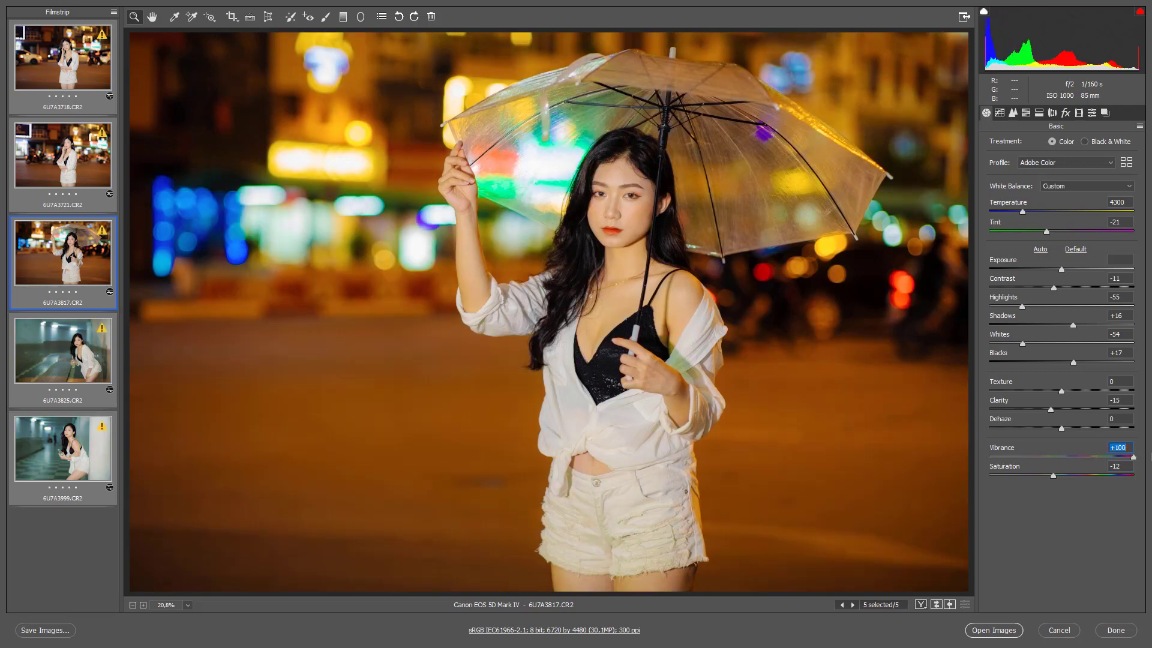
{"action": "key", "text": "ctrl+z"}
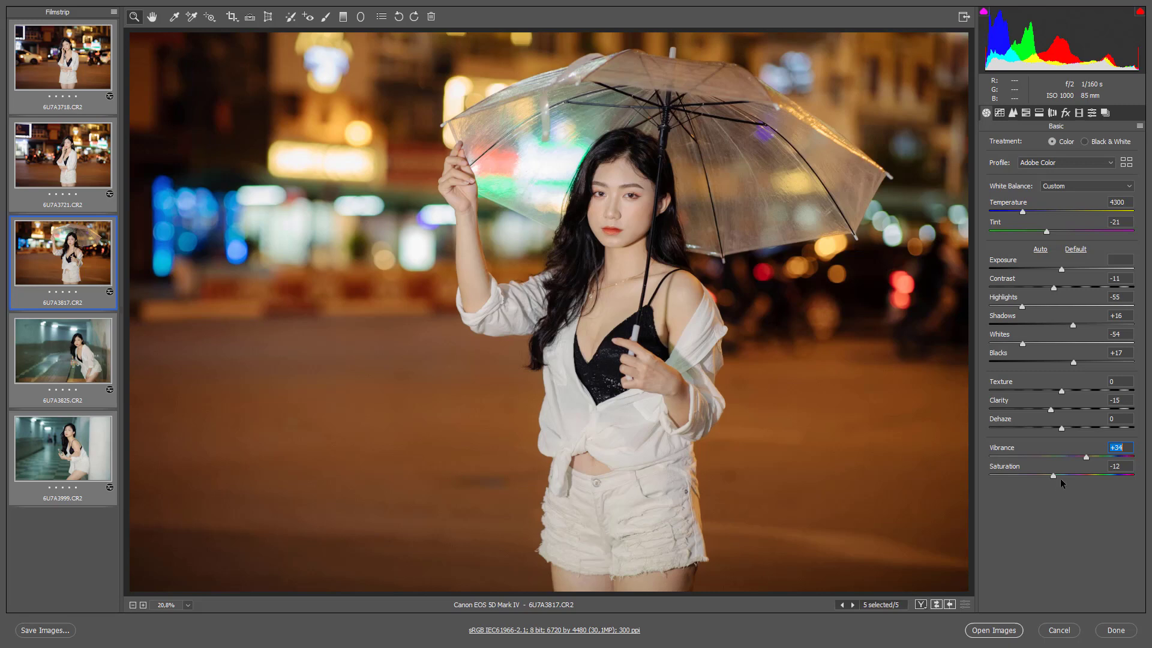
{"action": "left_click_drag", "start_coordinate": [1058, 482], "coordinate": [1134, 476]}
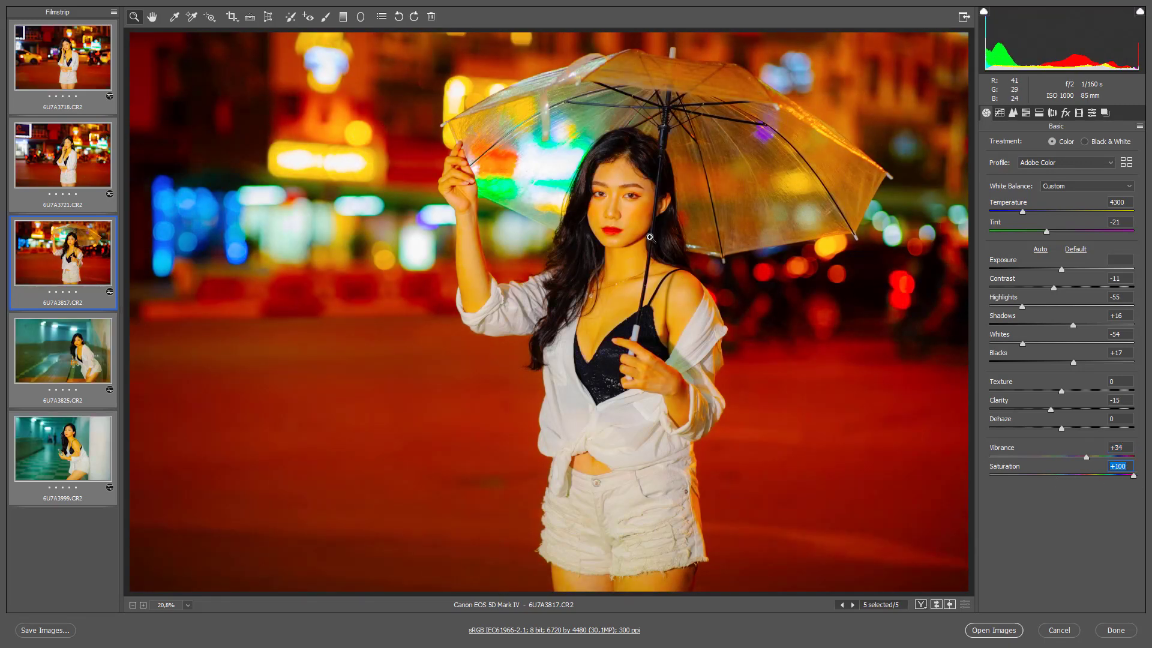
{"action": "key", "text": "ctrl+z"}
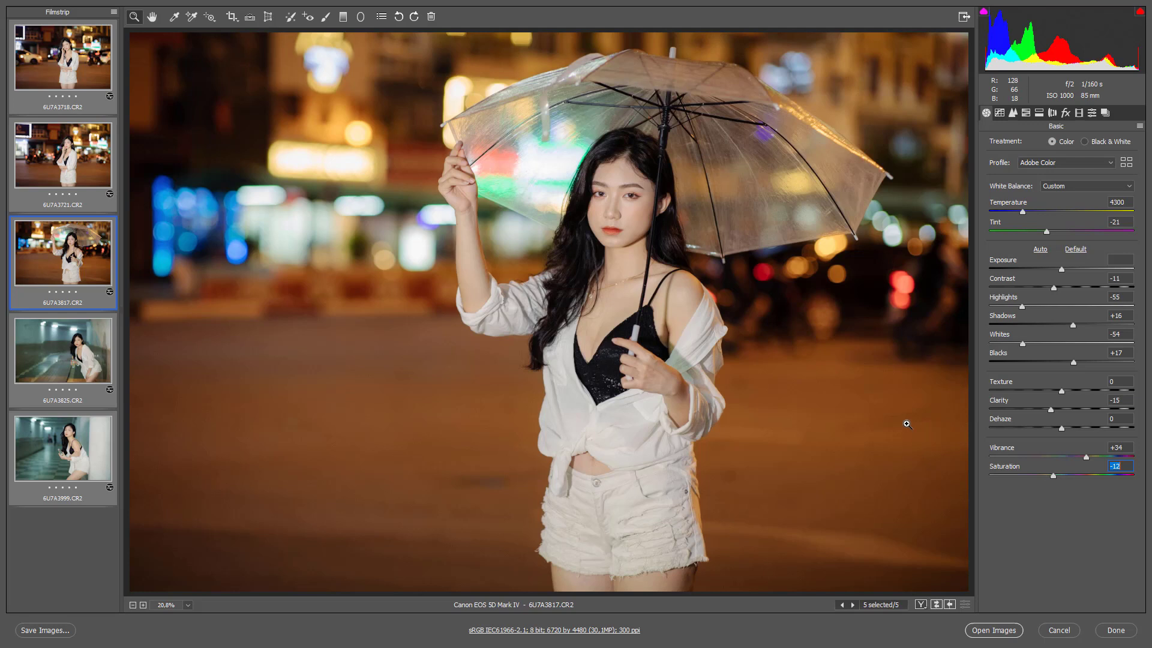
Tint the split-toning highlights blue at hue 239, saturation 27
{"action": "left_click", "coordinate": [1026, 113]}
{"action": "left_click", "coordinate": [1040, 114]}
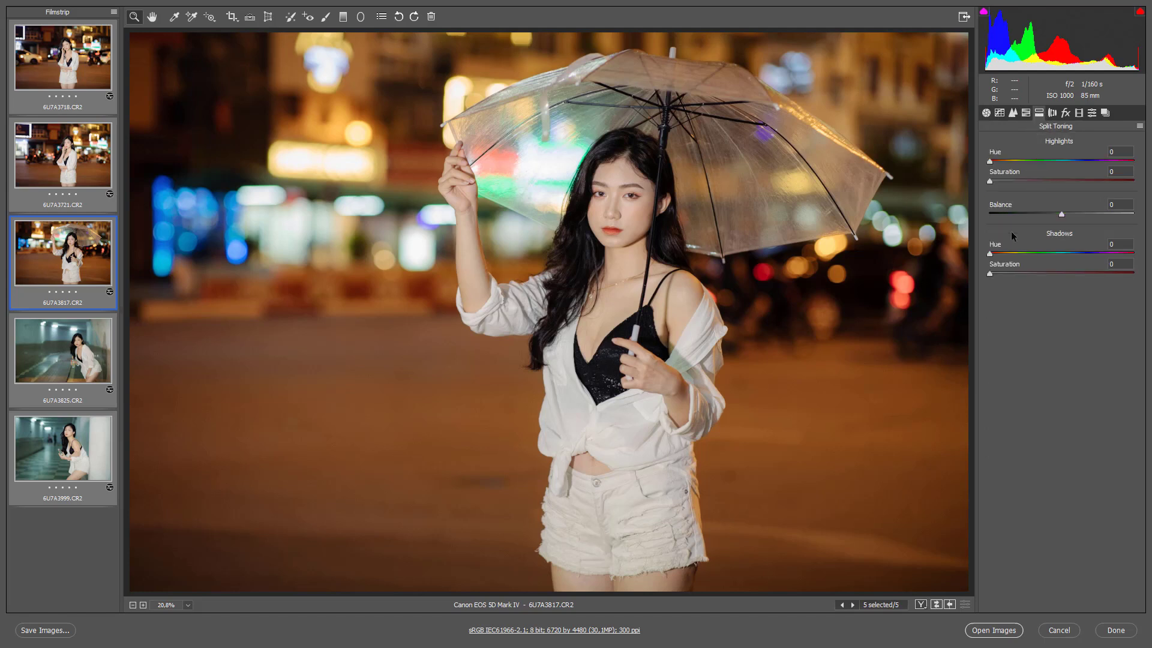
{"action": "left_click_drag", "start_coordinate": [1064, 163], "coordinate": [1078, 171]}
{"action": "left_click_drag", "start_coordinate": [1081, 168], "coordinate": [1083, 169]}
{"action": "left_click_drag", "start_coordinate": [1000, 181], "coordinate": [1028, 183]}
Set the split-toning shadows to hue 248 with saturation 23
{"action": "left_click_drag", "start_coordinate": [991, 255], "coordinate": [1091, 254]}
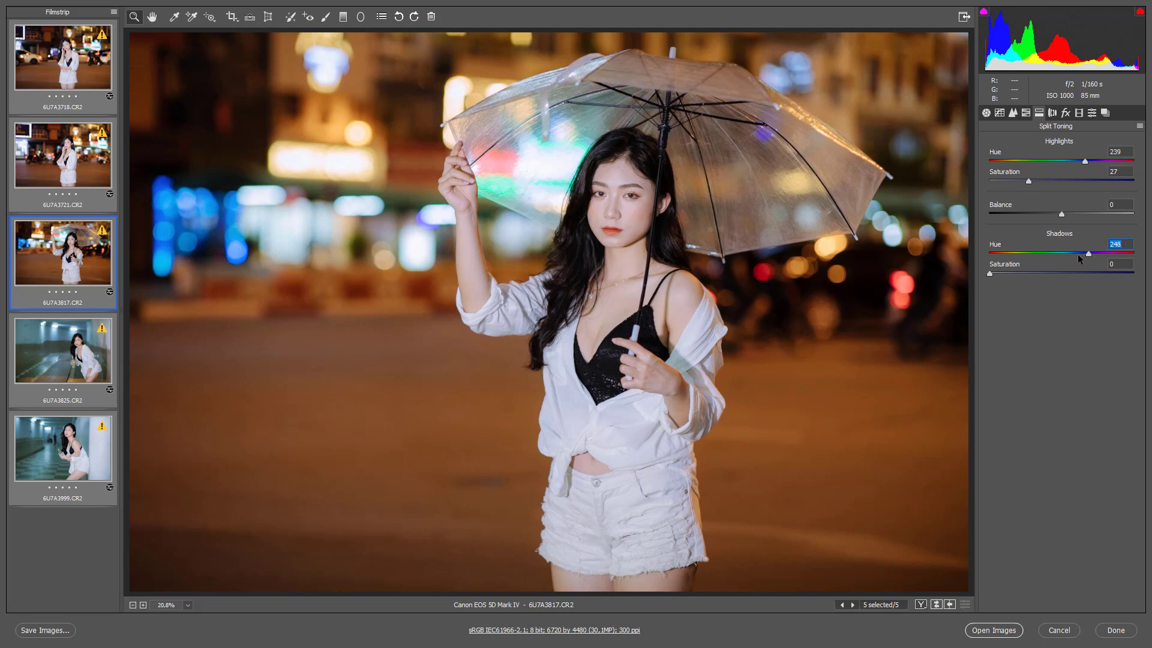
{"action": "left_click", "coordinate": [1000, 274]}
{"action": "left_click_drag", "start_coordinate": [1001, 274], "coordinate": [1006, 274]}
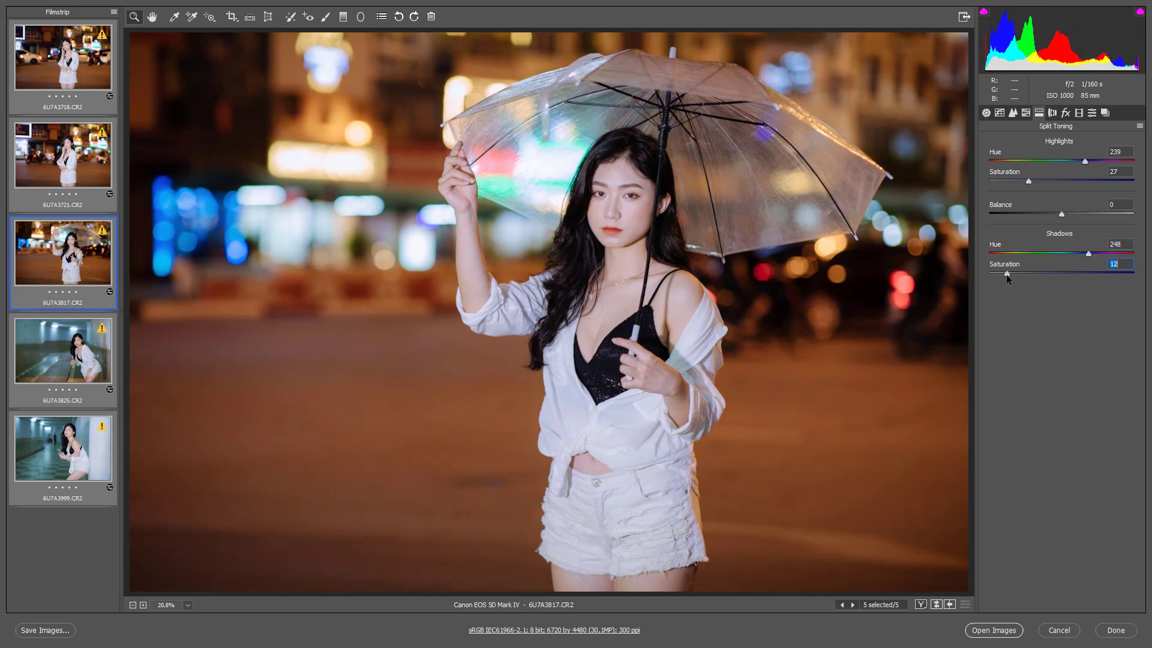
{"action": "left_click_drag", "start_coordinate": [1007, 275], "coordinate": [1024, 275]}
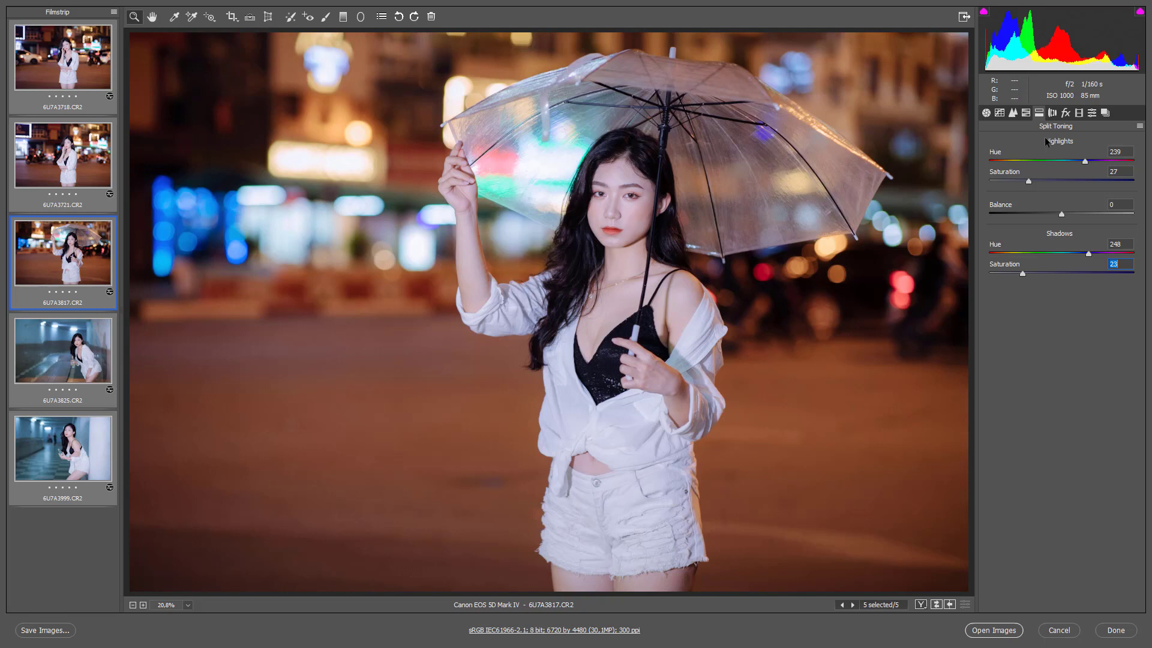
{"action": "left_click", "coordinate": [1026, 112]}
Shift the Reds and Oranges hues to -5 and Yellows to -28
{"action": "left_click", "coordinate": [992, 145]}
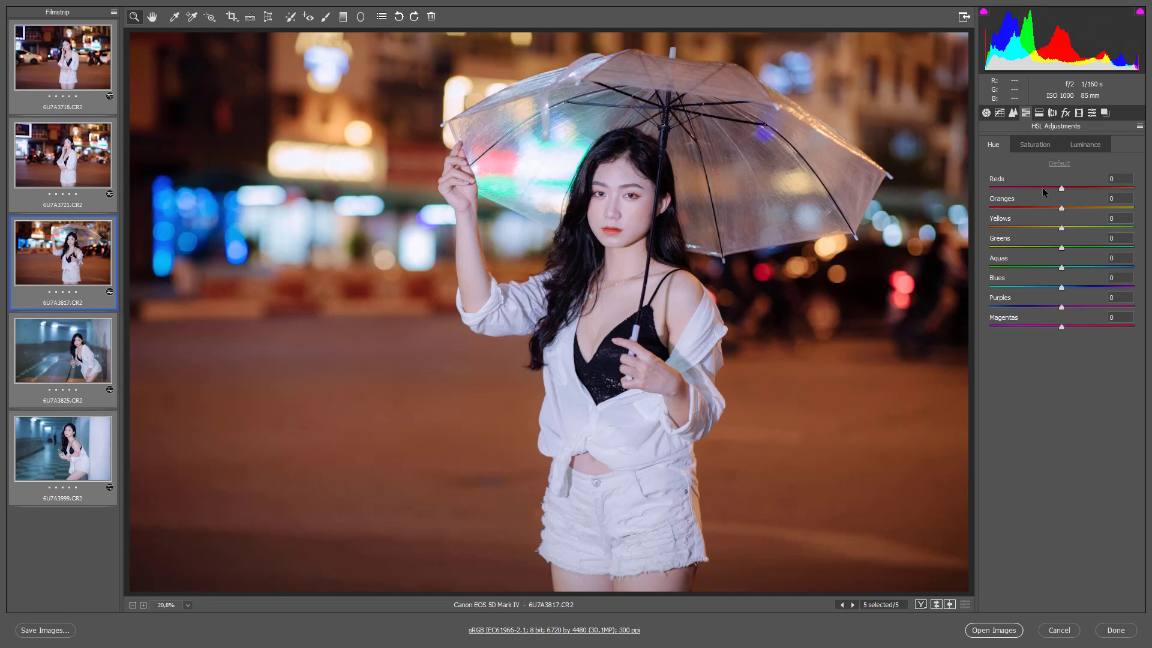
{"action": "left_click_drag", "start_coordinate": [1061, 188], "coordinate": [1058, 207]}
{"action": "key", "text": "Down"}
{"action": "key", "text": "Down"}
{"action": "left_click", "coordinate": [1059, 208]}
{"action": "mouse_move", "coordinate": [1048, 228]}
{"action": "left_mouse_down"}
{"action": "mouse_move", "coordinate": [1012, 247]}
{"action": "mouse_move", "coordinate": [1024, 229]}
{"action": "mouse_move", "coordinate": [1041, 229]}
{"action": "left_mouse_up"}
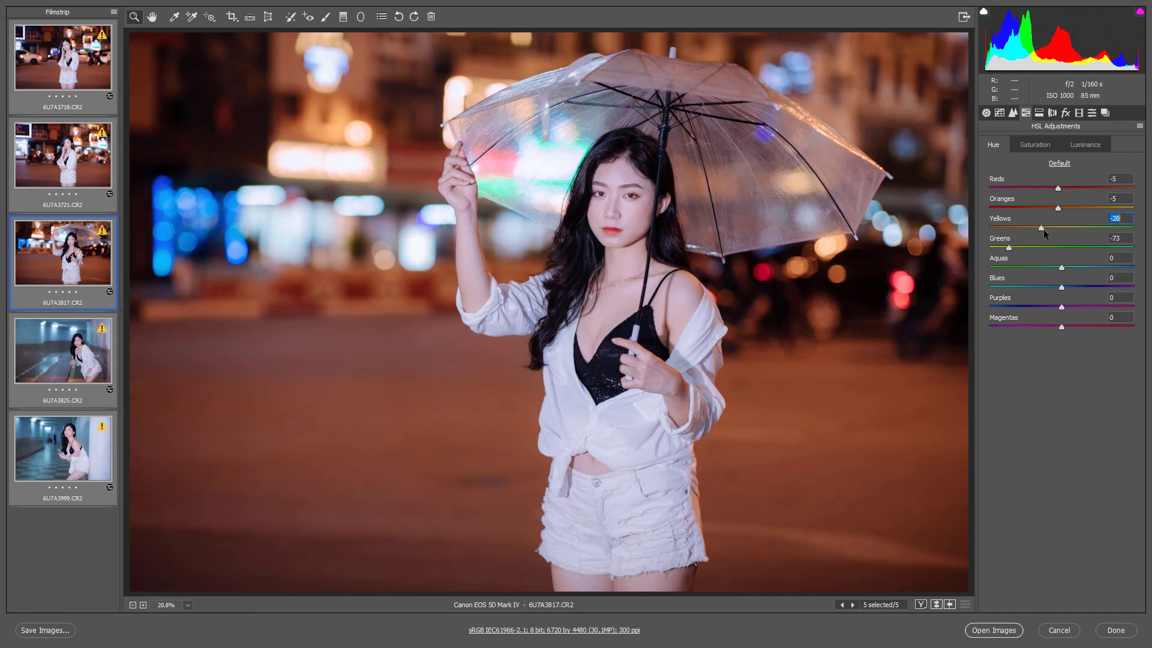
Set the Greens hue to -73, Aquas to +46 and Blues to about -41
{"action": "left_click", "coordinate": [1011, 244]}
{"action": "left_click", "coordinate": [1092, 267]}
{"action": "left_click", "coordinate": [1028, 288]}
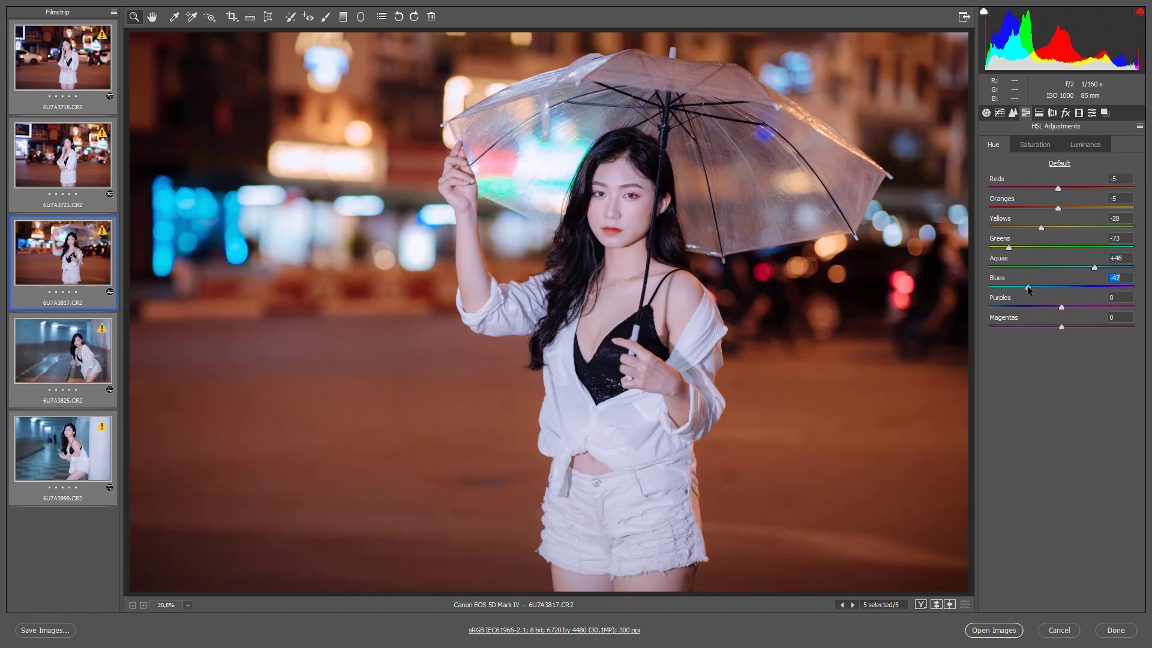
{"action": "left_click_drag", "start_coordinate": [1028, 289], "coordinate": [1032, 290]}
{"action": "left_click", "coordinate": [1031, 143]}
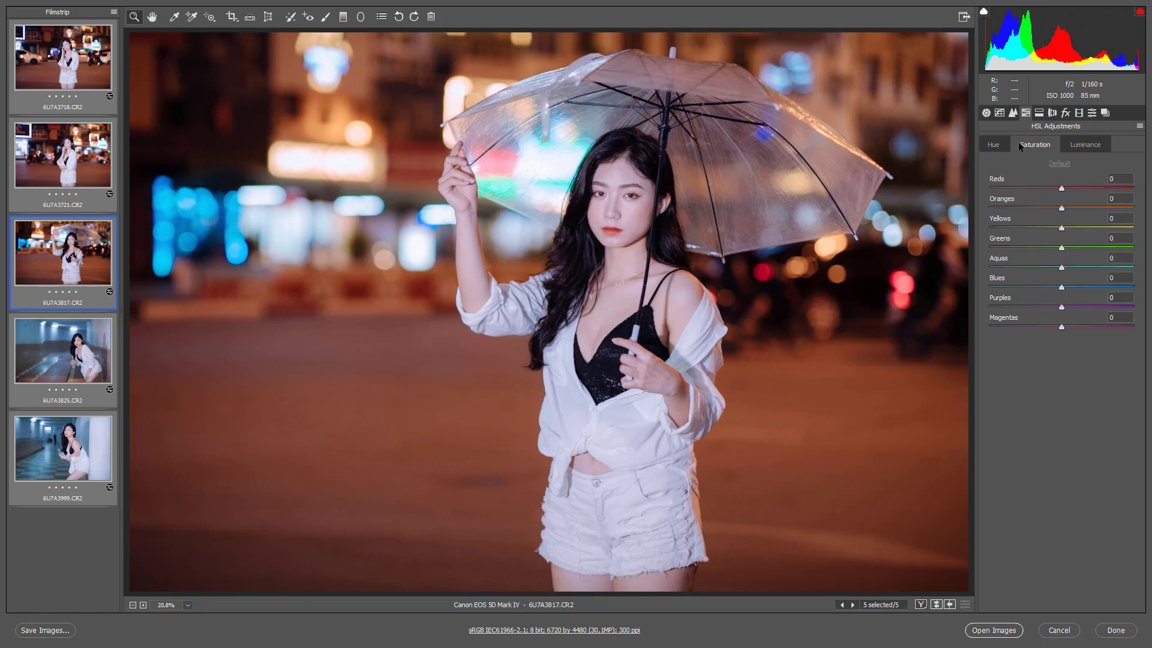
Raise Reds saturation to +22 and lower Yellows saturation to -42
{"action": "left_click", "coordinate": [1072, 188]}
{"action": "mouse_move", "coordinate": [1074, 190]}
{"action": "left_mouse_down"}
{"action": "mouse_move", "coordinate": [1046, 232]}
{"action": "mouse_move", "coordinate": [1011, 247]}
{"action": "left_mouse_up"}
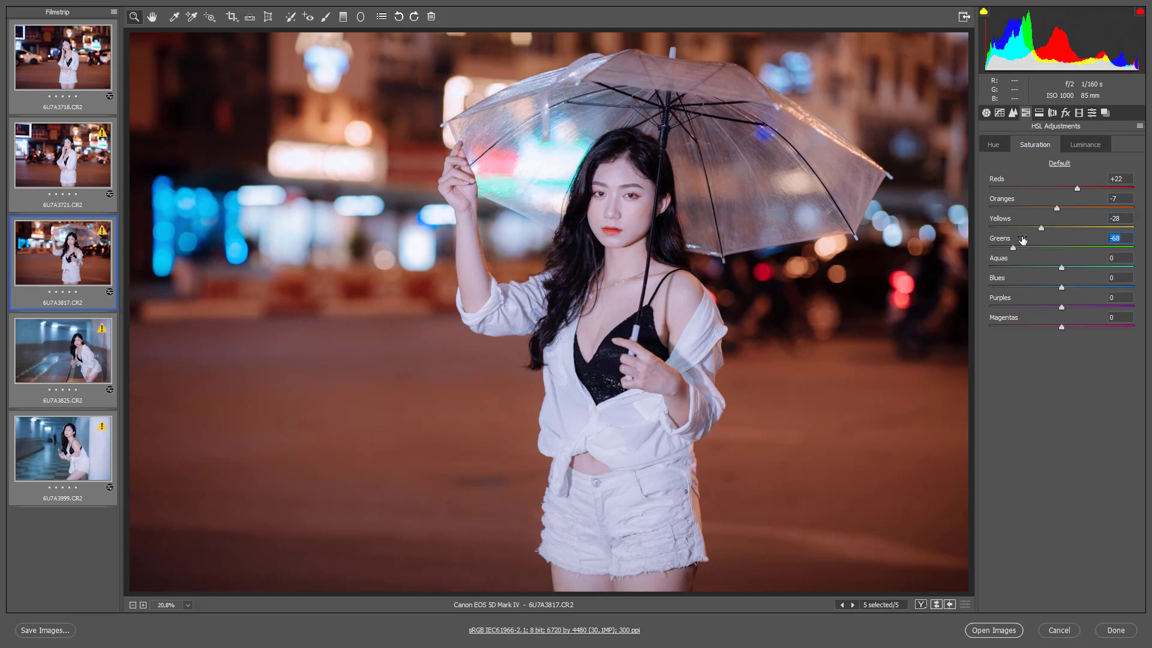
{"action": "left_click", "coordinate": [1031, 227]}
{"action": "mouse_move", "coordinate": [1030, 228]}
{"action": "left_mouse_down"}
{"action": "mouse_move", "coordinate": [993, 228]}
{"action": "mouse_move", "coordinate": [1031, 229]}
{"action": "left_mouse_up"}
{"action": "left_click", "coordinate": [1009, 247]}
Lower saturation of Aquas -26, Blues -9, Greens about -79, Purples -8 and Magentas -7
{"action": "left_click", "coordinate": [1038, 267]}
{"action": "left_click", "coordinate": [1054, 287]}
{"action": "left_click", "coordinate": [1043, 267]}
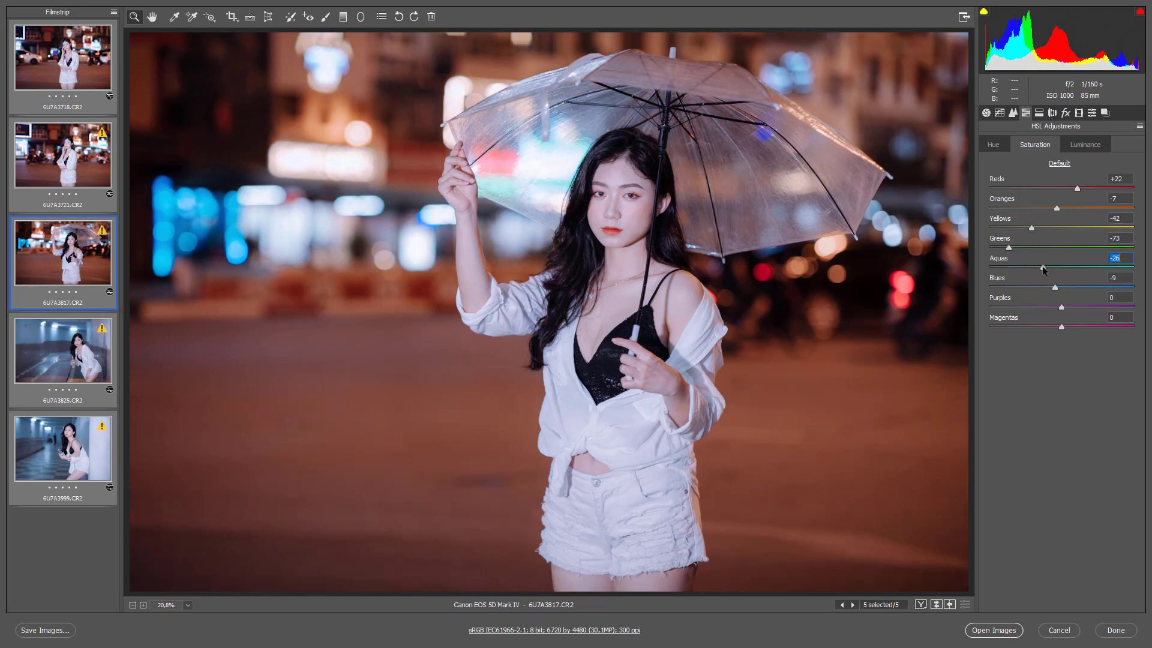
{"action": "left_click", "coordinate": [1004, 247]}
{"action": "left_click", "coordinate": [1056, 306]}
{"action": "left_click", "coordinate": [1056, 327]}
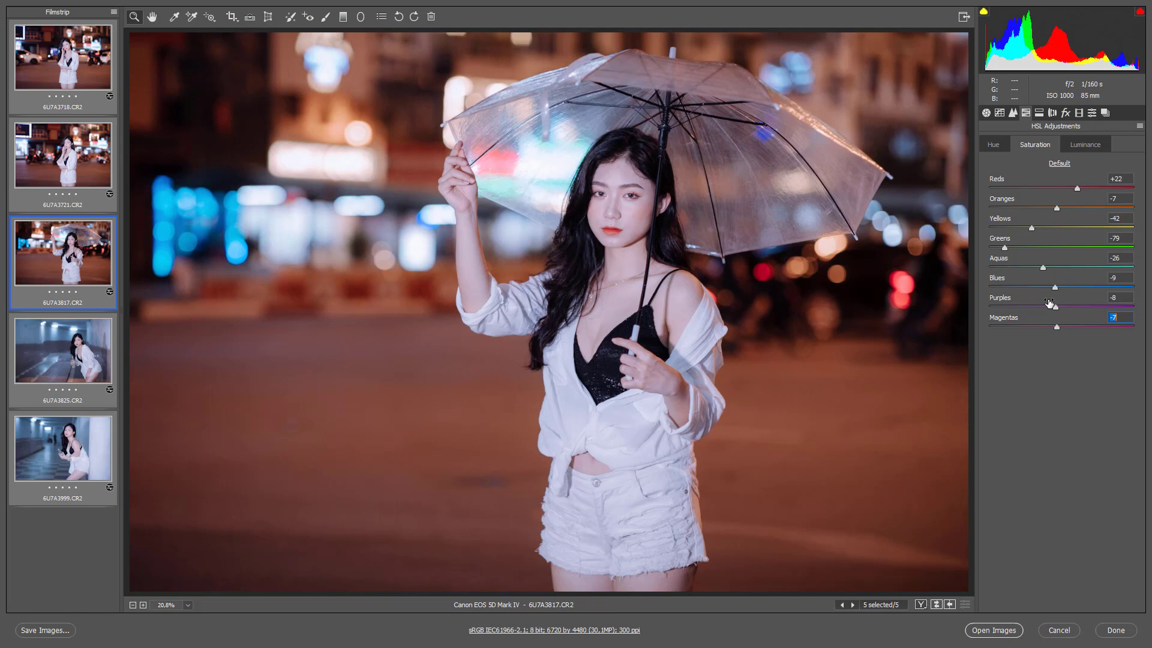
{"action": "left_click", "coordinate": [1089, 149]}
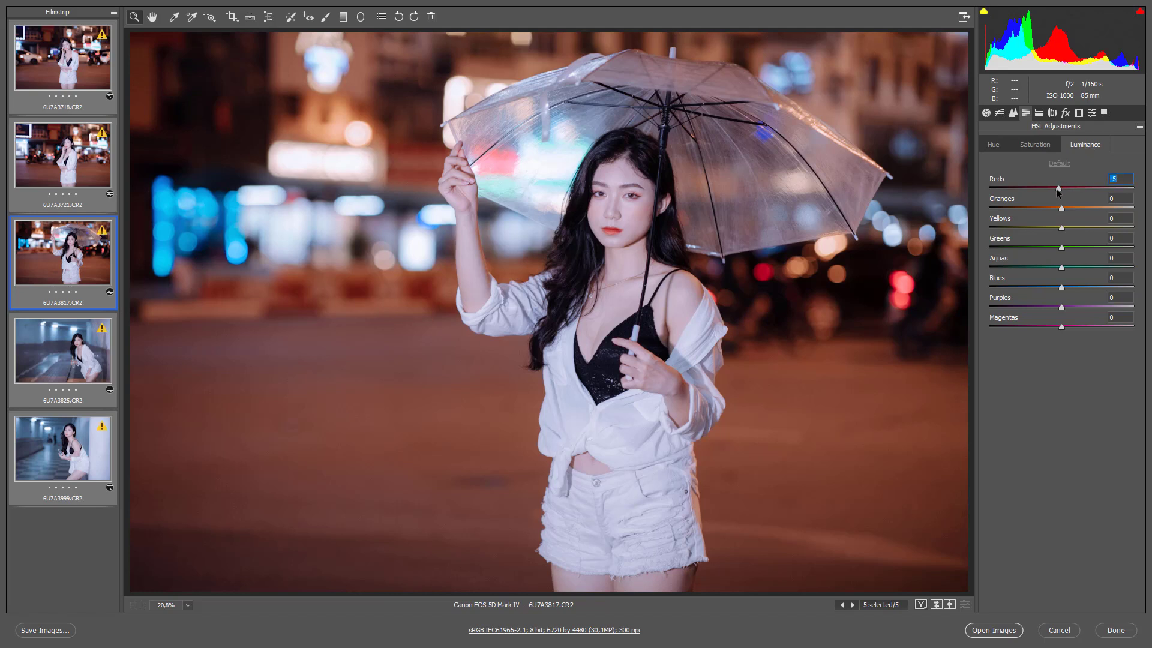
Darken Reds luminance to -8 and Greens to -13, then zoom the preview to 12.5%
{"action": "left_click_drag", "start_coordinate": [1061, 188], "coordinate": [1074, 209]}
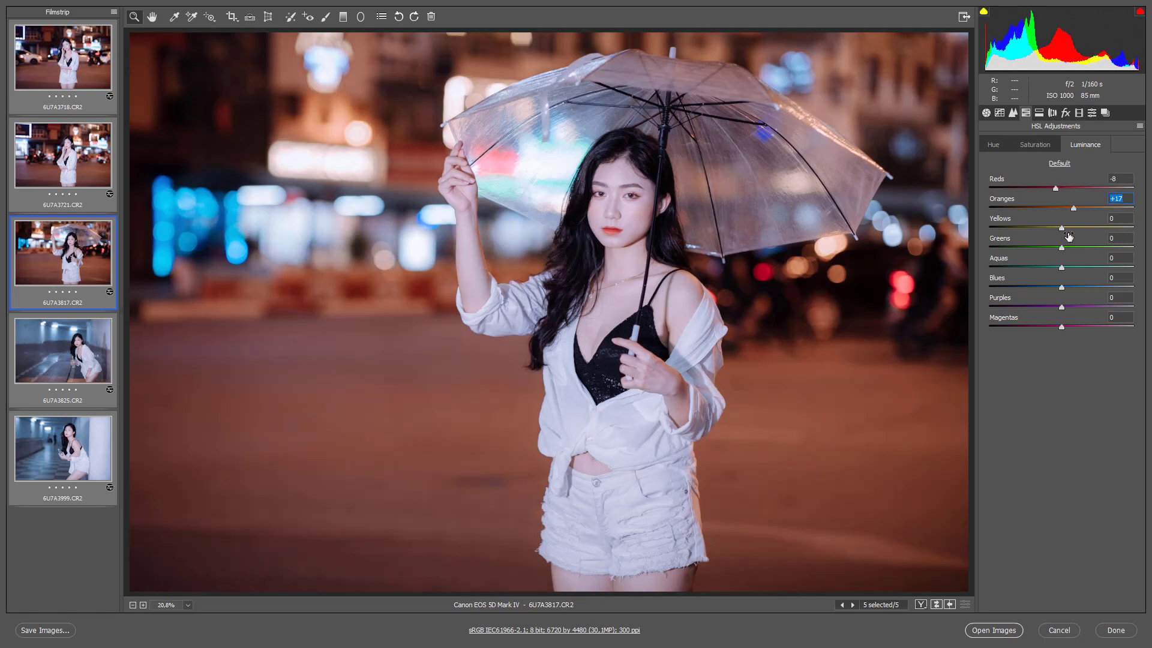
{"action": "mouse_move", "coordinate": [1061, 248]}
{"action": "left_mouse_down"}
{"action": "mouse_move", "coordinate": [1052, 249]}
{"action": "mouse_move", "coordinate": [1069, 287]}
{"action": "mouse_move", "coordinate": [1069, 267]}
{"action": "left_mouse_up"}
{"action": "key", "text": "ctrl+minus"}
{"action": "key", "text": "ctrl+minus"}
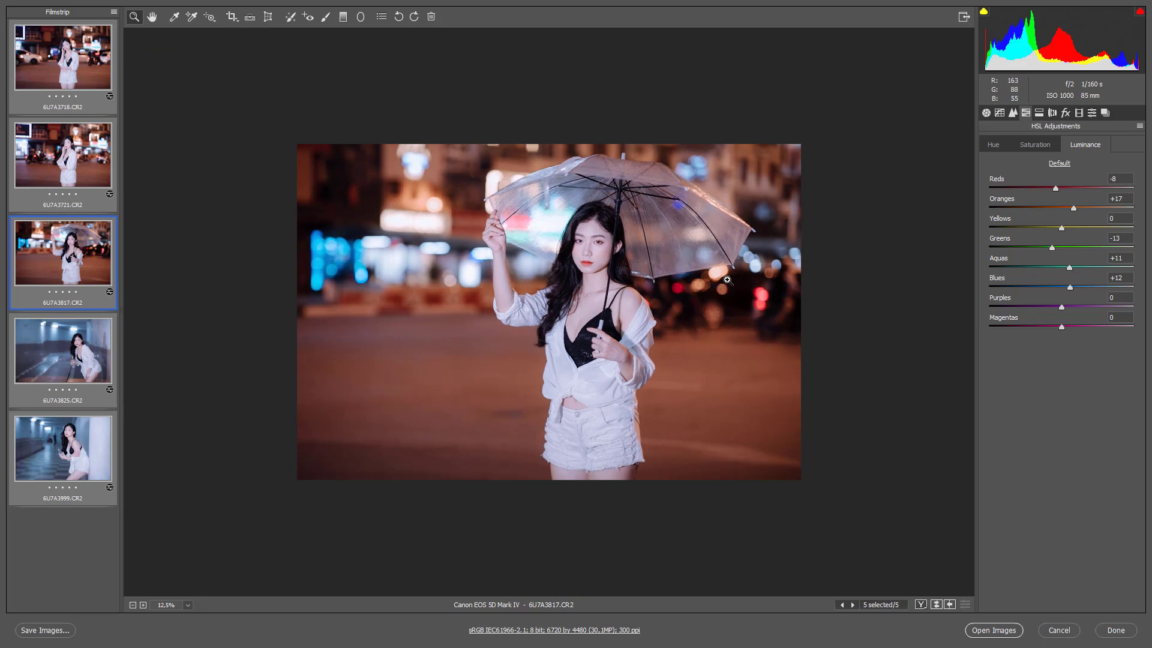
In the Basic panel, zoom the preview to 25% and back, and toggle Before/After twice
{"action": "left_click", "coordinate": [985, 114]}
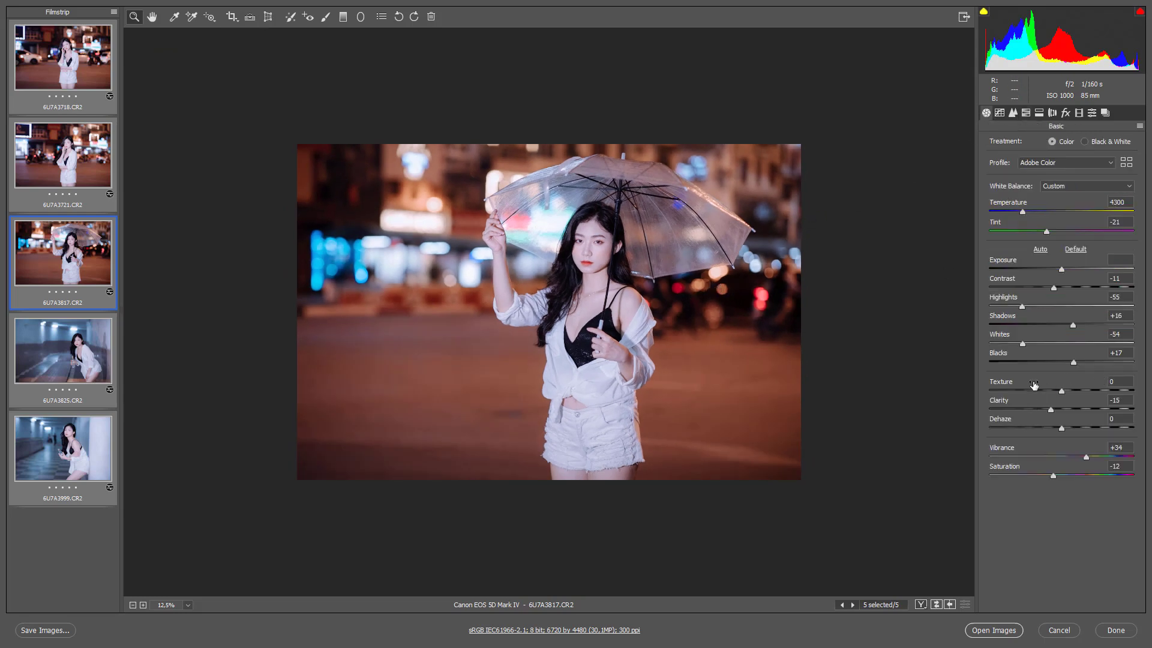
{"action": "left_click", "coordinate": [1024, 343]}
{"action": "left_click", "coordinate": [718, 356]}
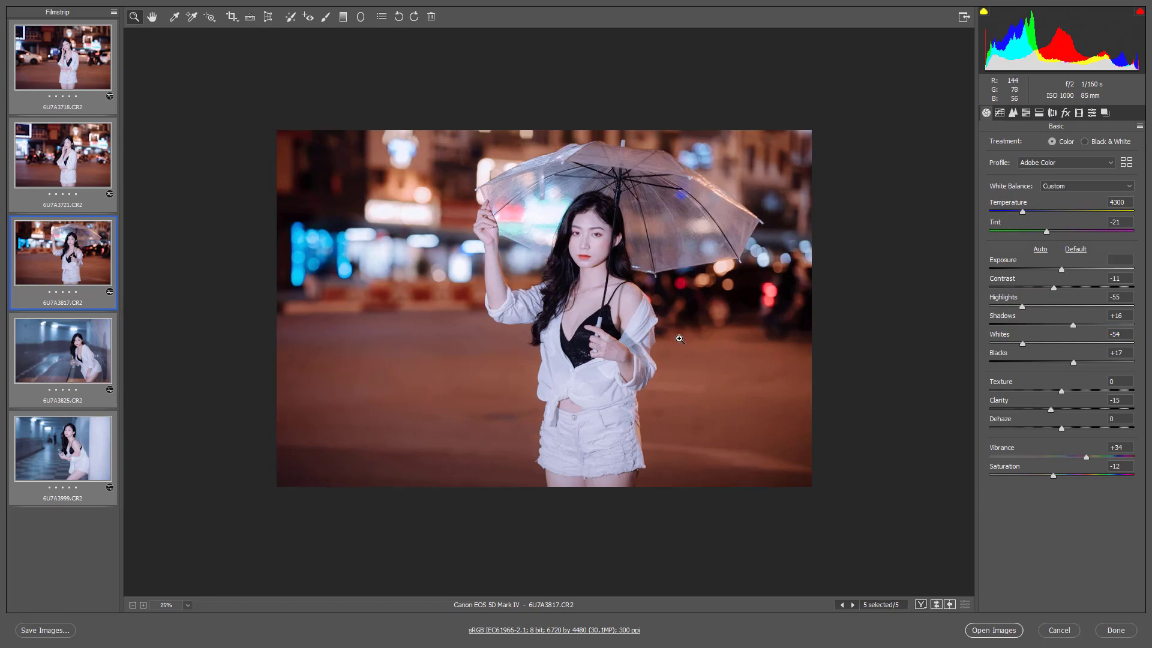
{"action": "left_click", "coordinate": [682, 299], "text": "alt"}
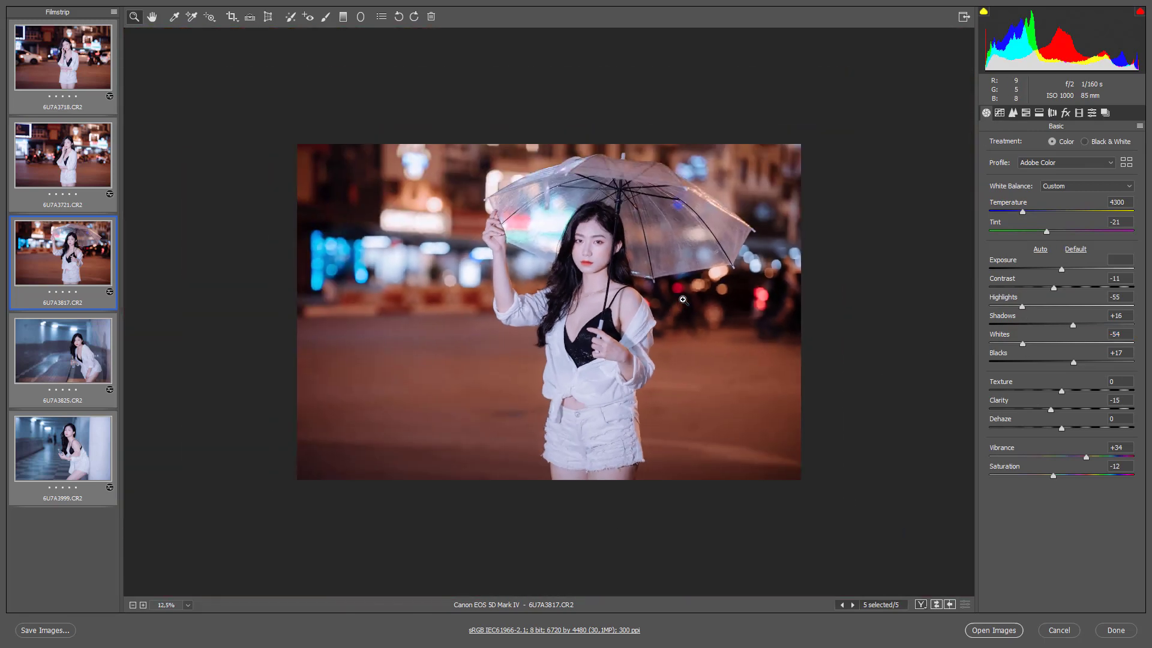
{"action": "left_click", "coordinate": [935, 605]}
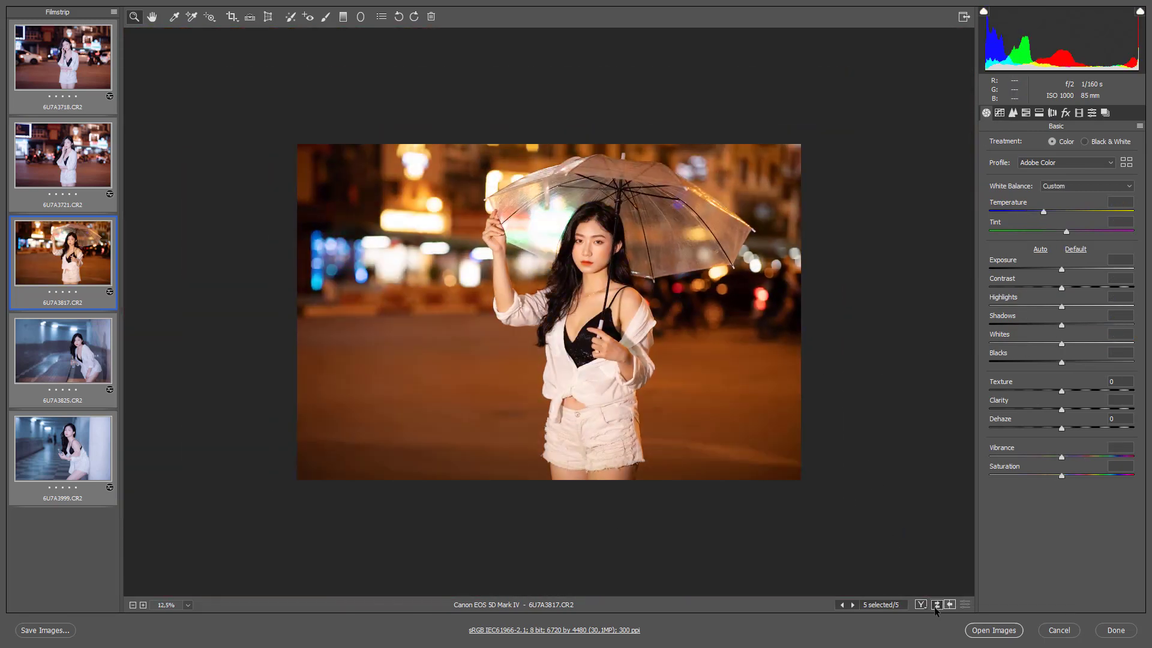
{"action": "left_click", "coordinate": [936, 605]}
With all five photos selected, lower Whites to -69 and Highlights to -72
{"action": "left_click", "coordinate": [61, 351]}
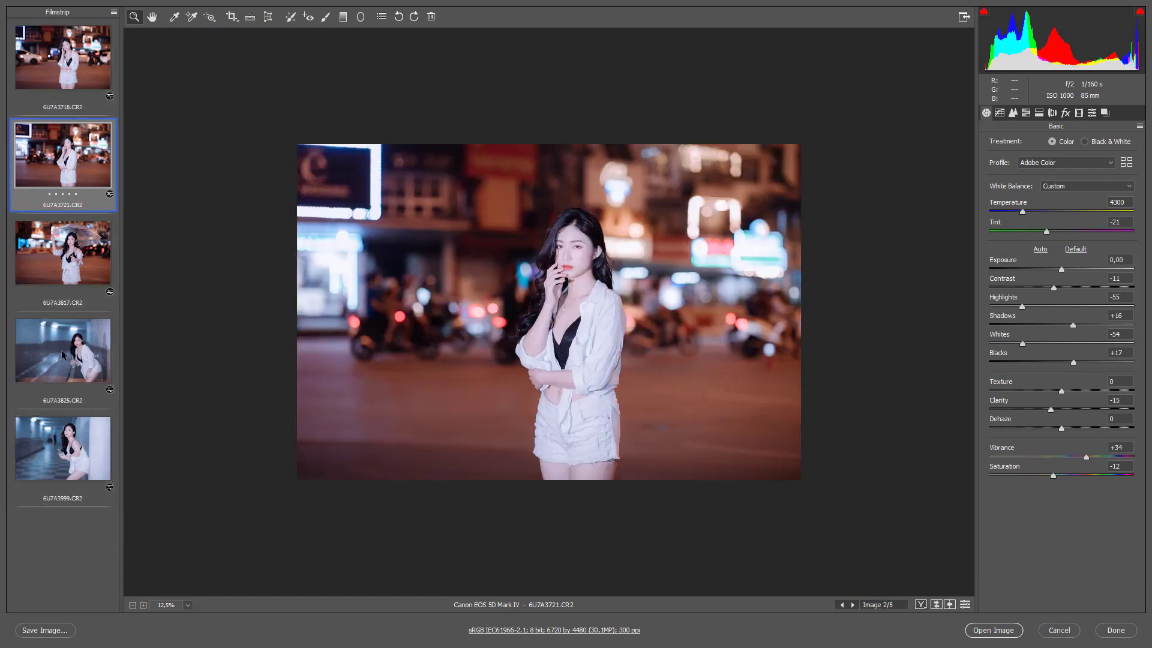
{"action": "key", "text": "ctrl+a"}
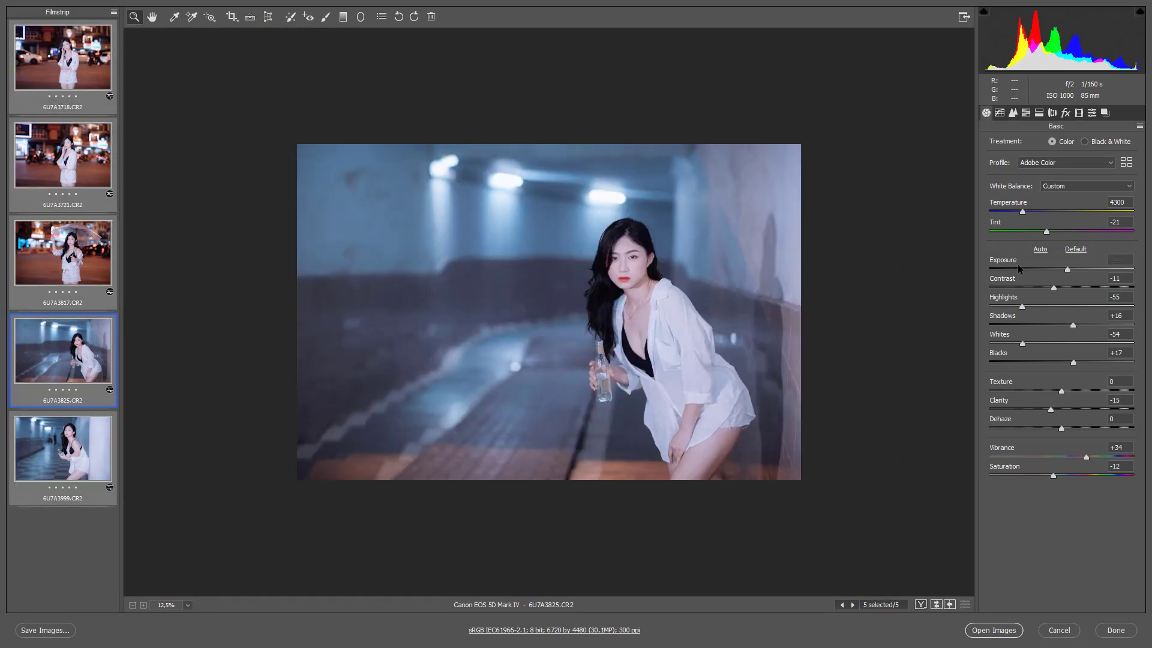
{"action": "mouse_move", "coordinate": [1022, 343]}
{"action": "left_mouse_down"}
{"action": "mouse_move", "coordinate": [1011, 343]}
{"action": "mouse_move", "coordinate": [1010, 306]}
{"action": "left_mouse_up"}
On tunnel shot 6U7A3999, set Highlights -84, Whites -82, Shadows -20 and Blacks -4
{"action": "left_click", "coordinate": [57, 465]}
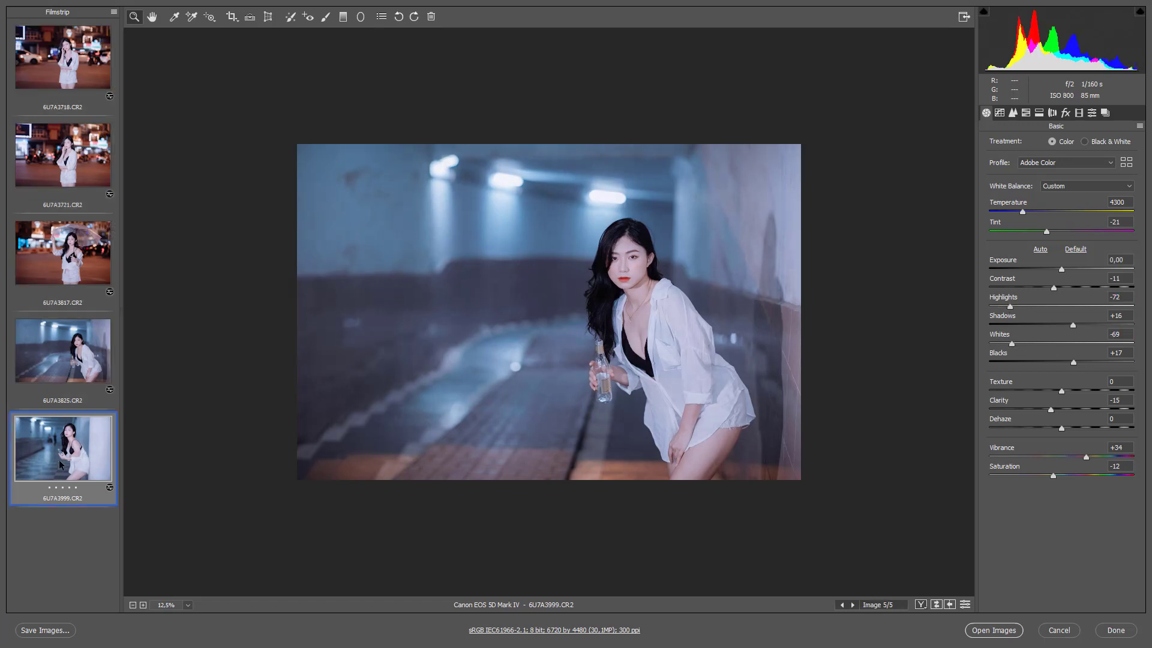
{"action": "left_click", "coordinate": [1001, 304]}
{"action": "left_click_drag", "start_coordinate": [1012, 343], "coordinate": [1002, 343]}
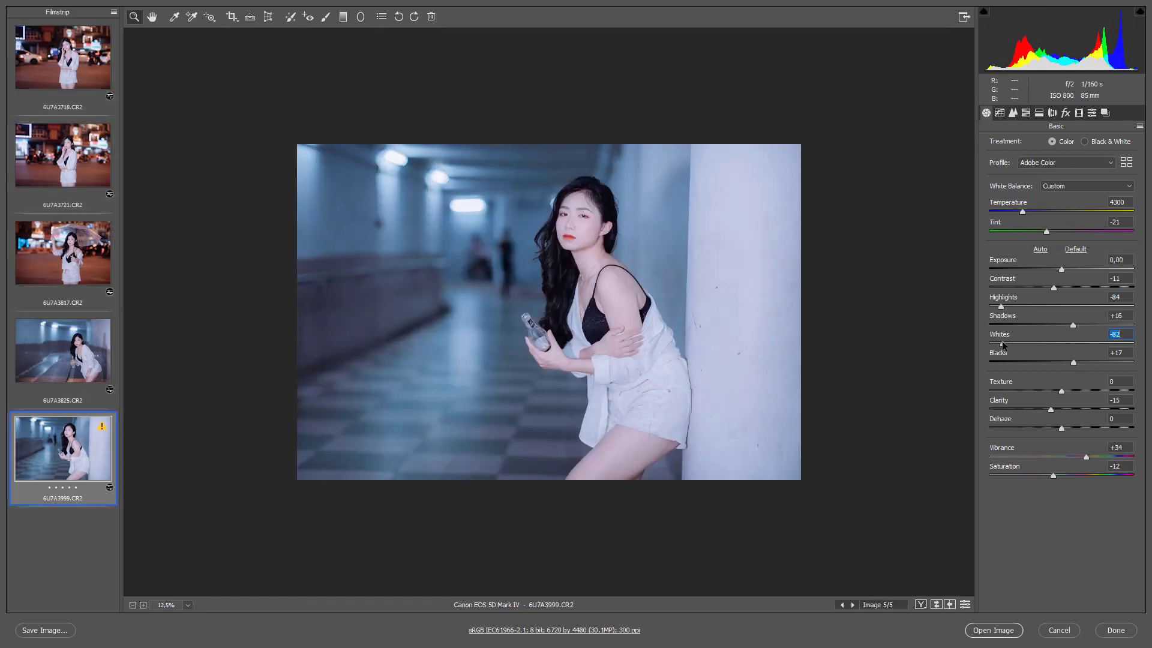
{"action": "left_click", "coordinate": [1054, 325]}
{"action": "left_click", "coordinate": [1065, 360]}
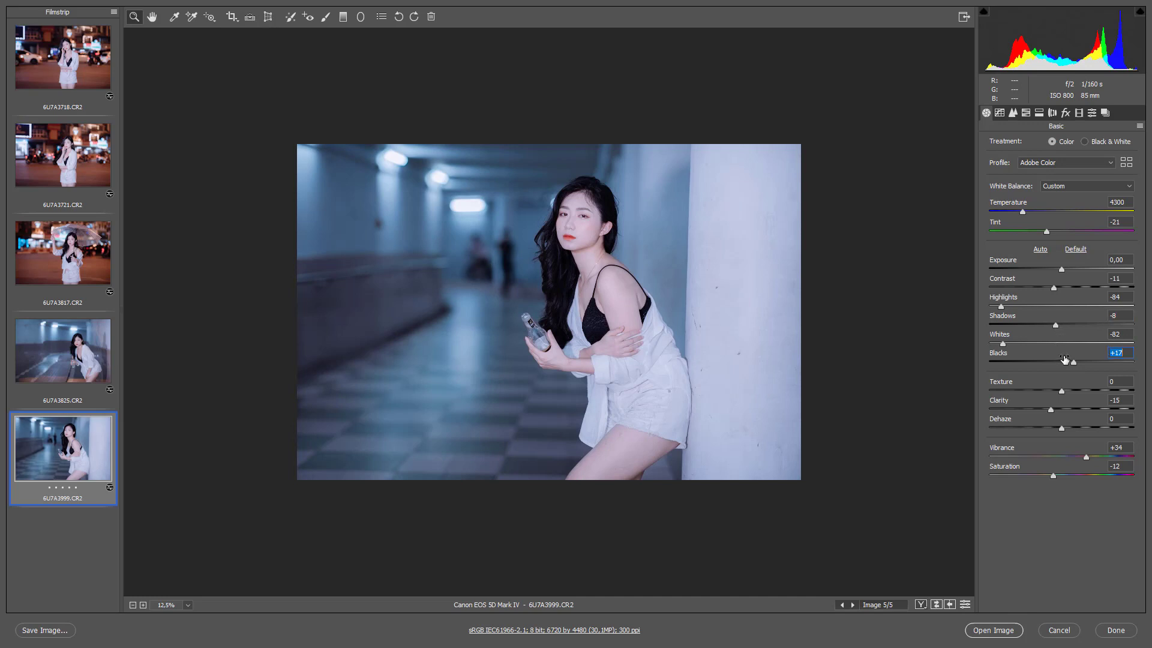
{"action": "left_click", "coordinate": [1047, 324]}
{"action": "left_click", "coordinate": [1058, 361]}
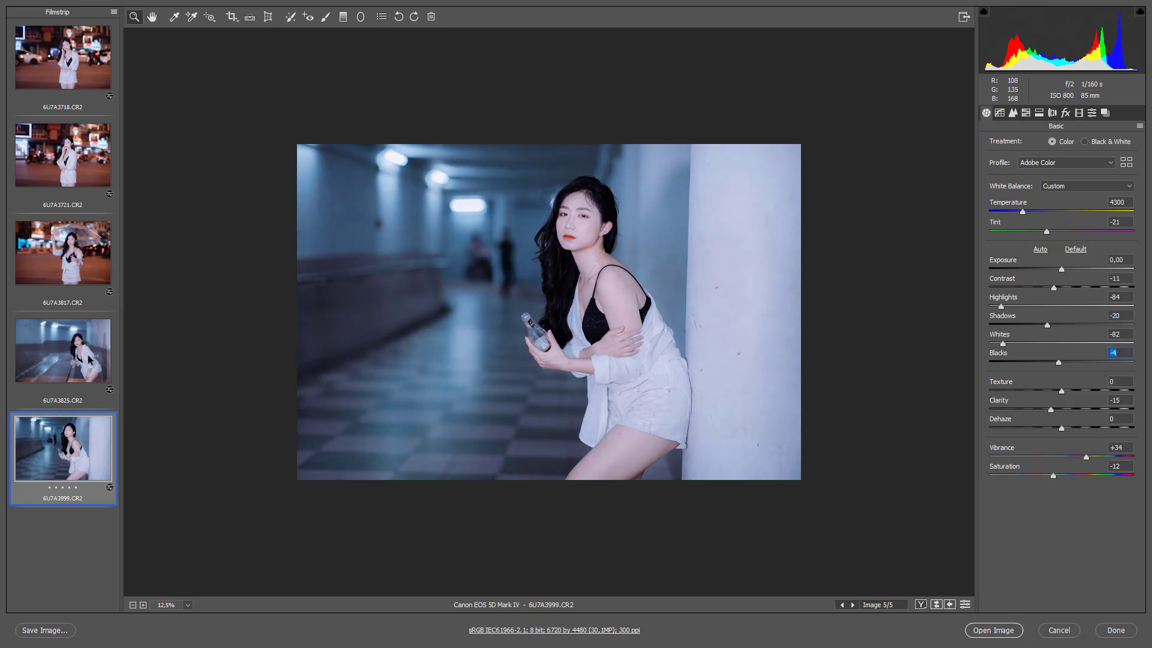
On photo 6U7A3718 alone, set Highlights to -81 and Whites to about -75
{"action": "left_click", "coordinate": [81, 263]}
{"action": "key", "text": "ctrl+a"}
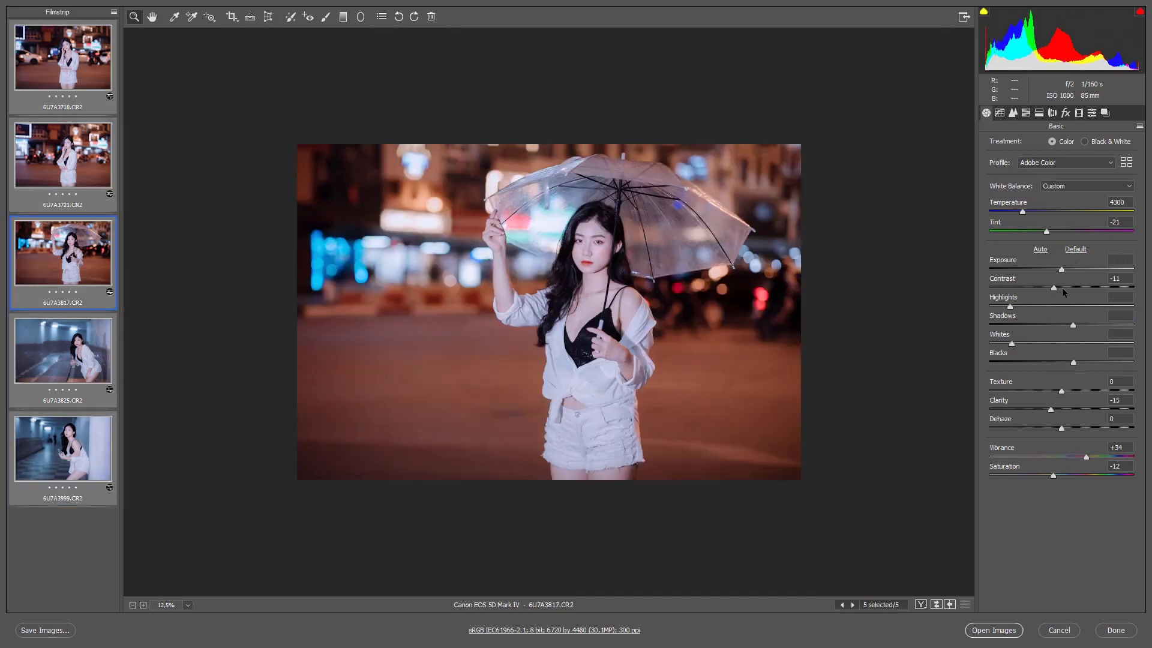
{"action": "left_click", "coordinate": [105, 163]}
{"action": "key", "text": "Up"}
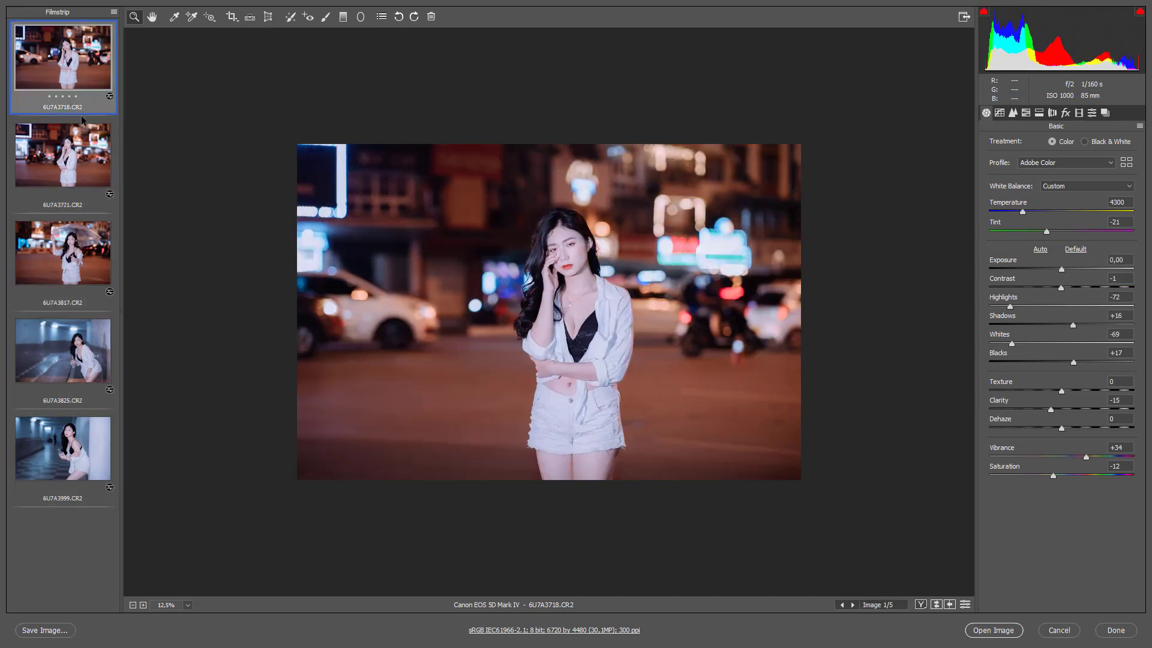
{"action": "left_click", "coordinate": [1115, 296]}
{"action": "type", "text": "-81"}
{"action": "key", "text": "Return"}
{"action": "left_click_drag", "start_coordinate": [1003, 342], "coordinate": [995, 342]}
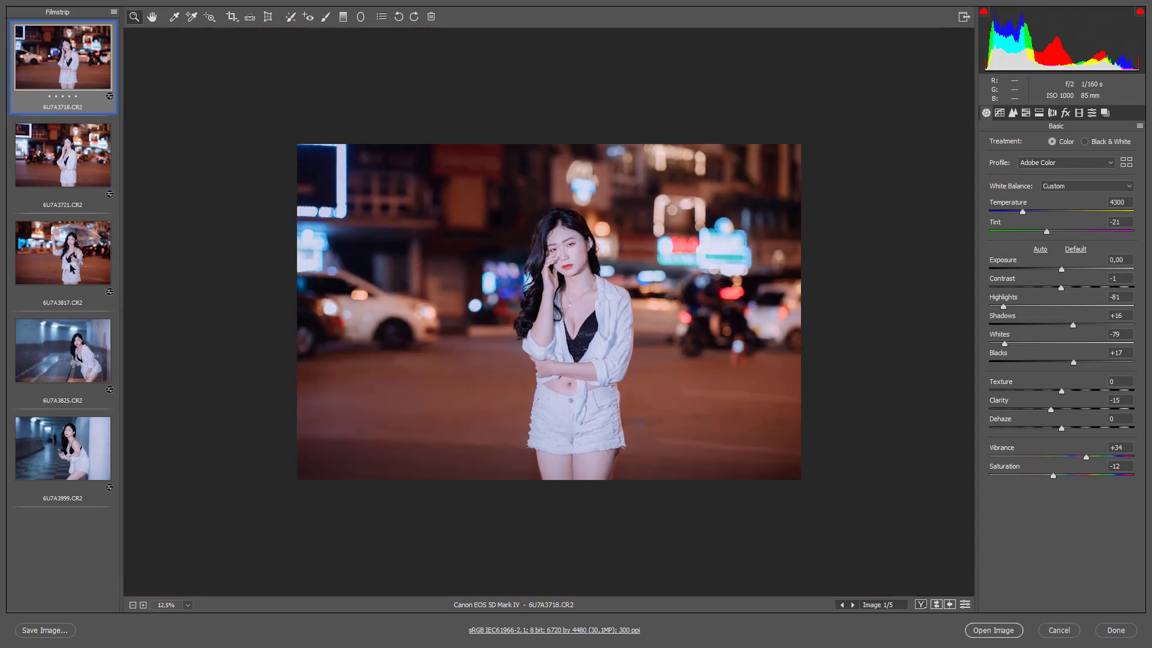
Review tunnel photo 6U7A3825, then reselect umbrella portrait 6U7A3817 with all five photos selected
{"action": "left_click", "coordinate": [69, 267]}
{"action": "left_click", "coordinate": [95, 381]}
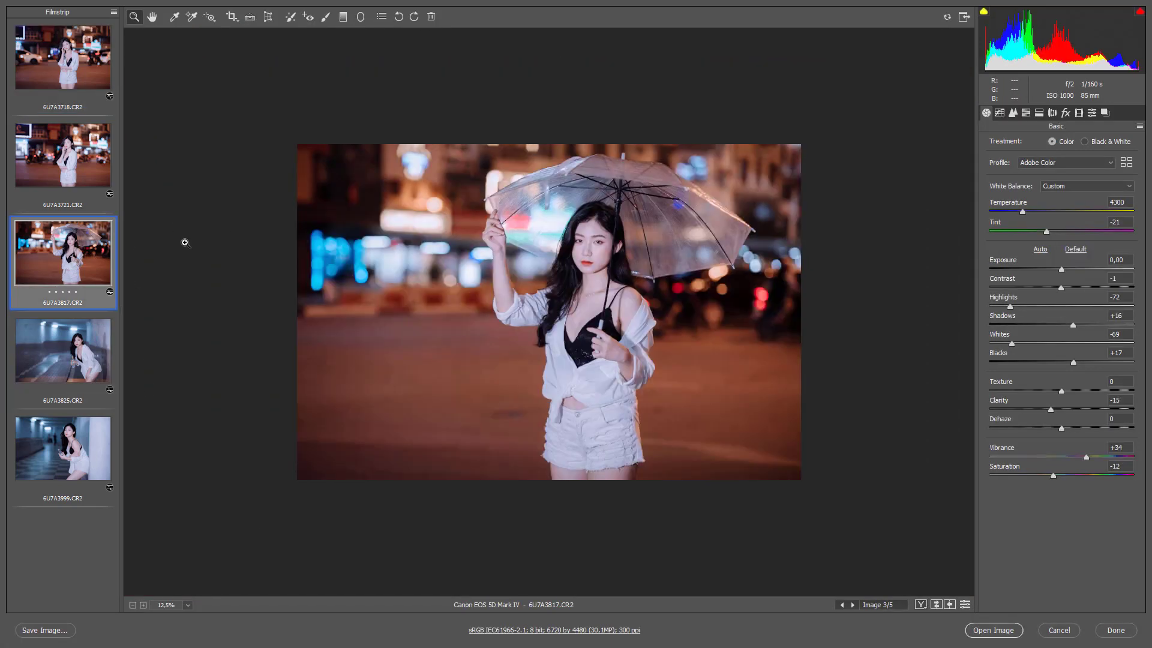
{"action": "left_click", "coordinate": [1010, 307]}
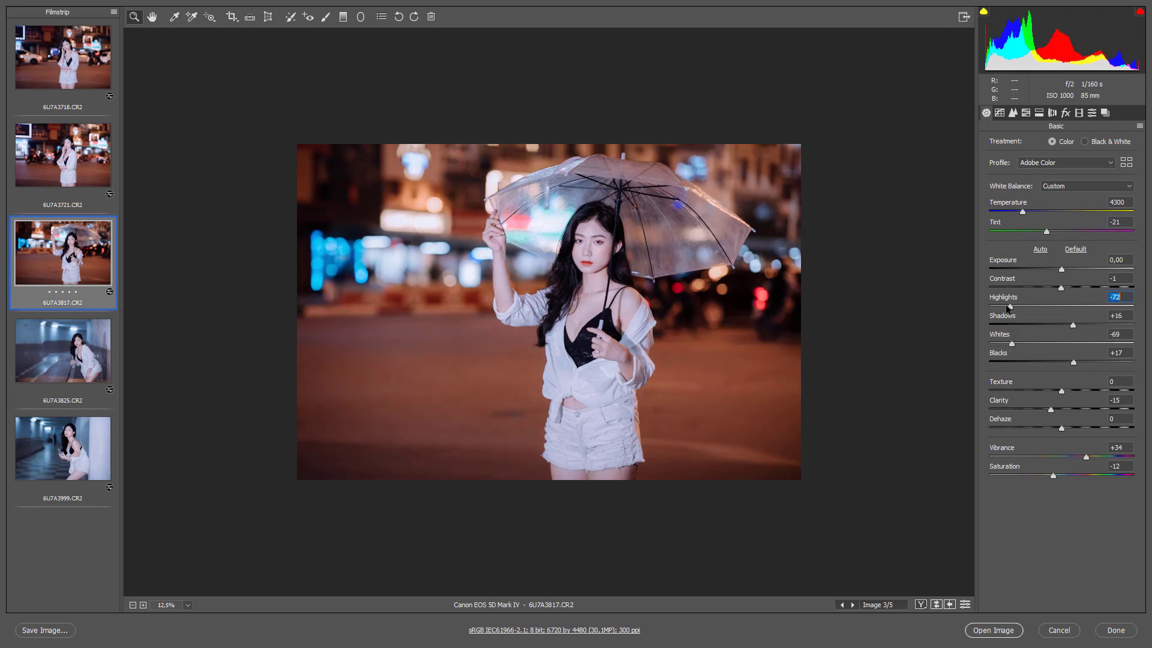
{"action": "left_click", "coordinate": [1073, 324]}
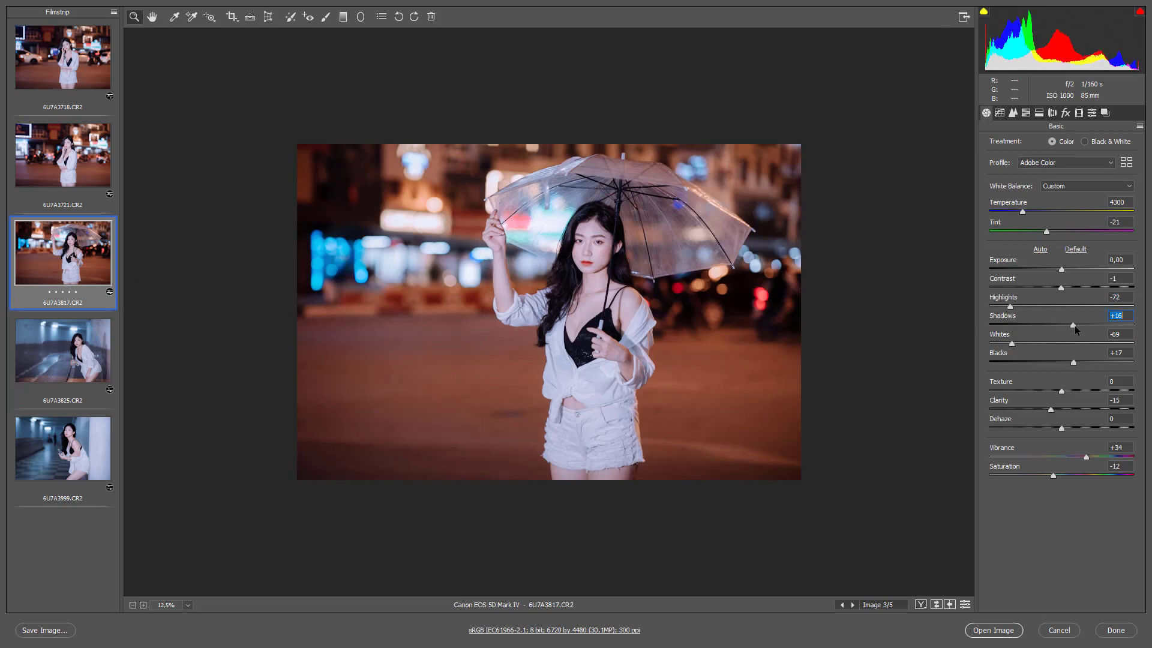
{"action": "left_click", "coordinate": [88, 335]}
{"action": "left_click", "coordinate": [105, 277]}
{"action": "key", "text": "ctrl+a"}
{"action": "left_click", "coordinate": [829, 247]}
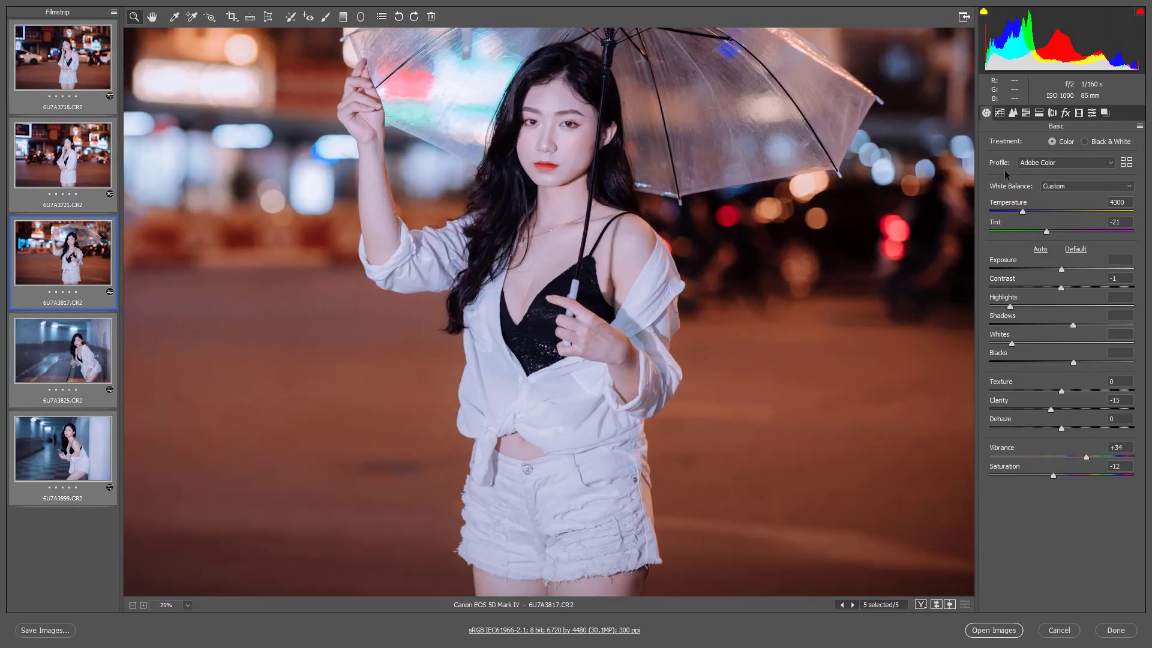
{"action": "key", "text": "ctrl+minus"}
On the Red point curve, pull the shadow point down to about 44/33
{"action": "left_click", "coordinate": [1000, 113]}
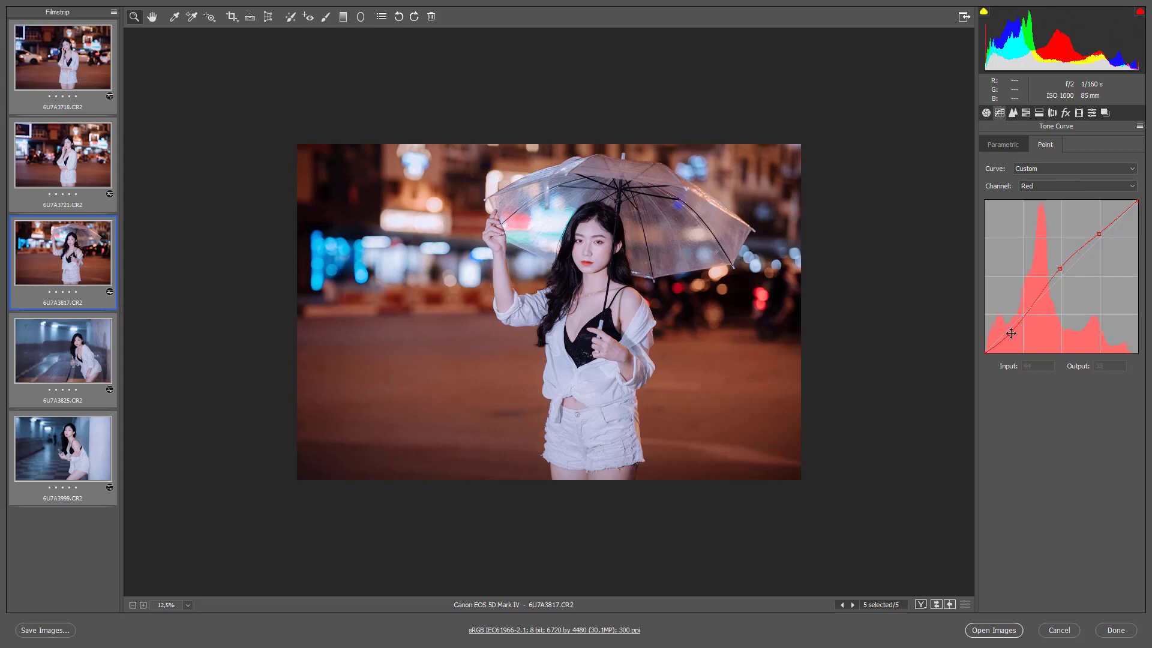
{"action": "left_click_drag", "start_coordinate": [1010, 334], "coordinate": [1013, 340]}
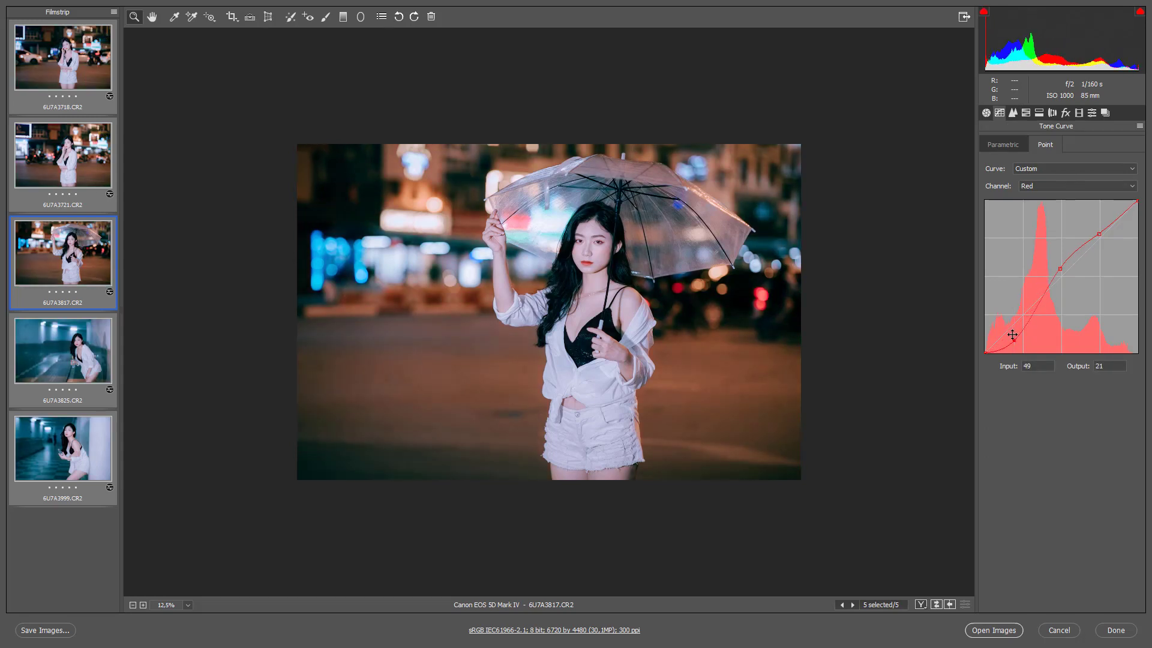
{"action": "left_click_drag", "start_coordinate": [1014, 340], "coordinate": [1010, 334]}
{"action": "left_click", "coordinate": [801, 335]}
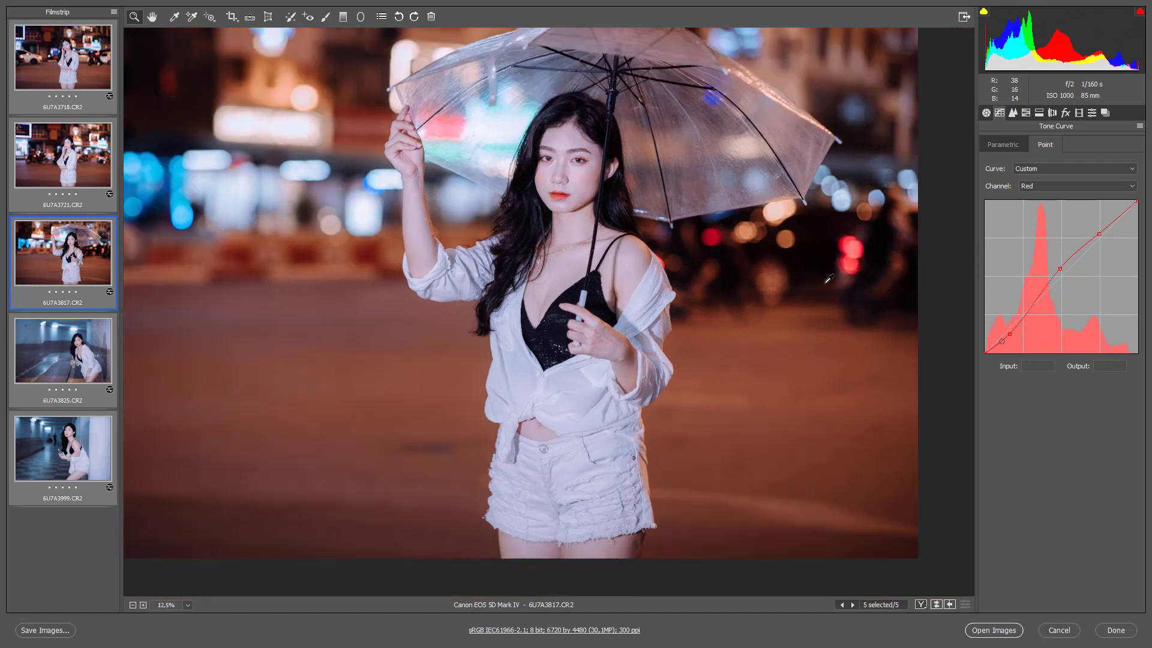
{"action": "left_click", "coordinate": [800, 273], "text": "alt"}
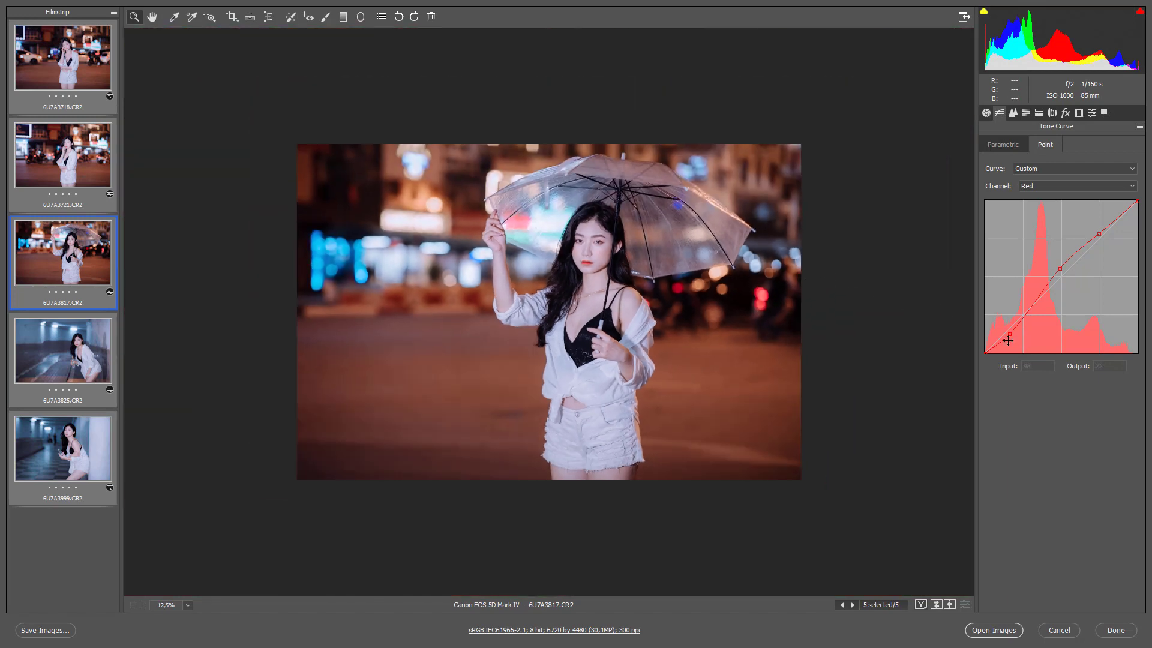
{"action": "left_click_drag", "start_coordinate": [1011, 334], "coordinate": [1014, 335]}
{"action": "key", "text": "Delete"}
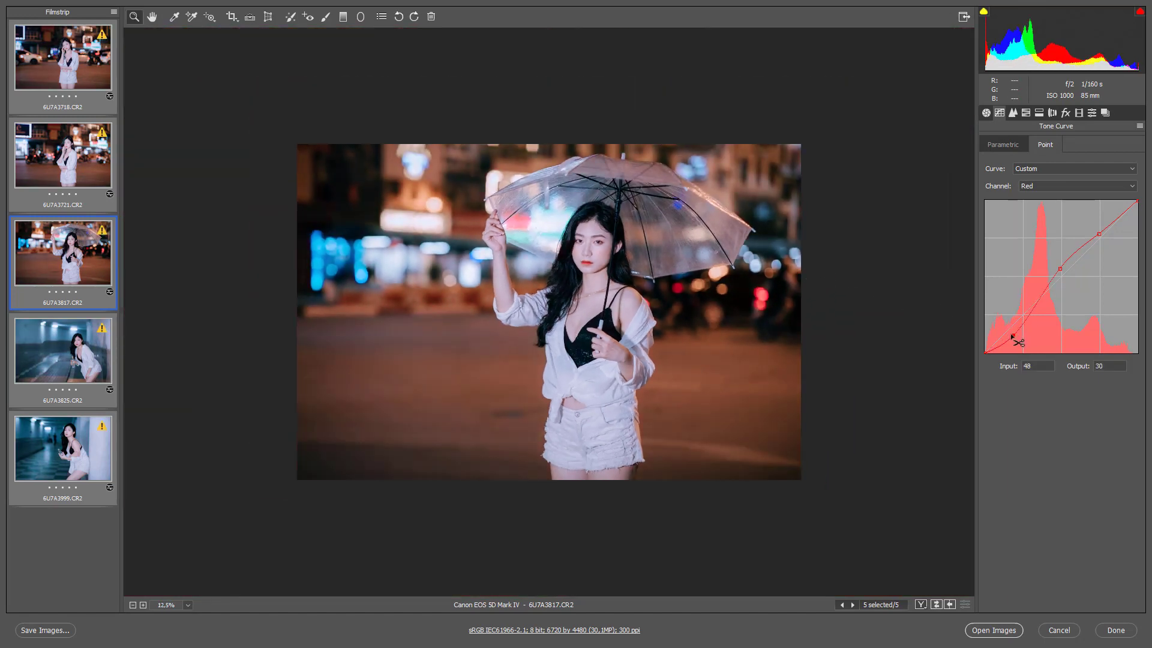
{"action": "left_click", "coordinate": [1011, 334]}
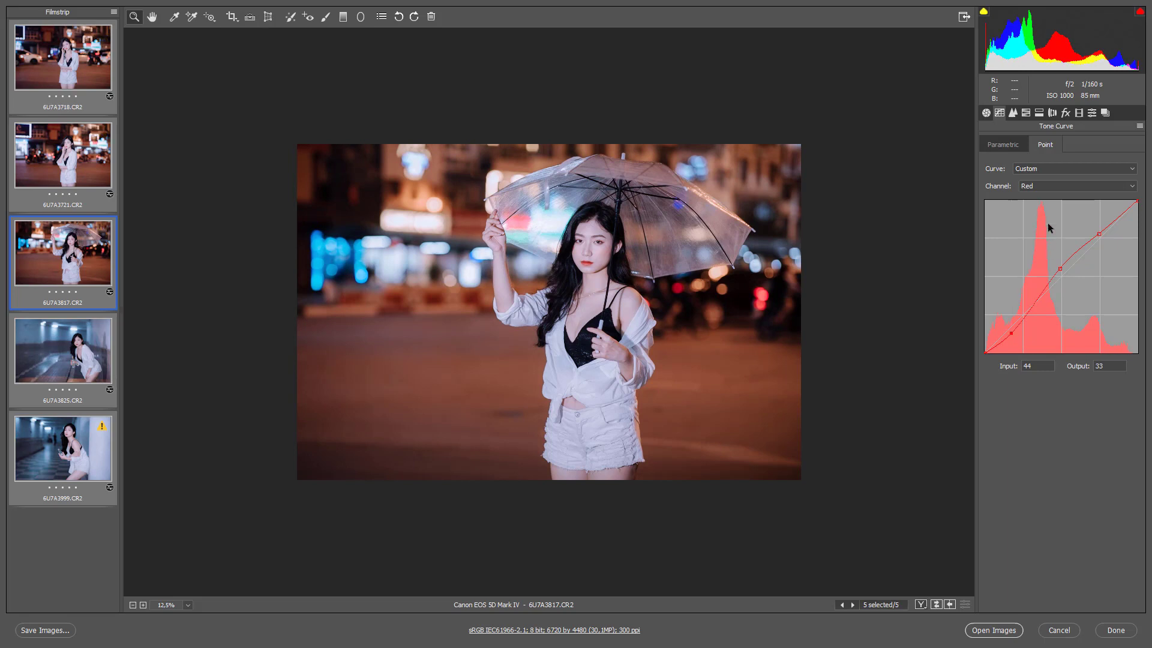
On the Green curve, lower the shadows, raise highlights, and set a midtone point near 123/139
{"action": "left_click", "coordinate": [1055, 187]}
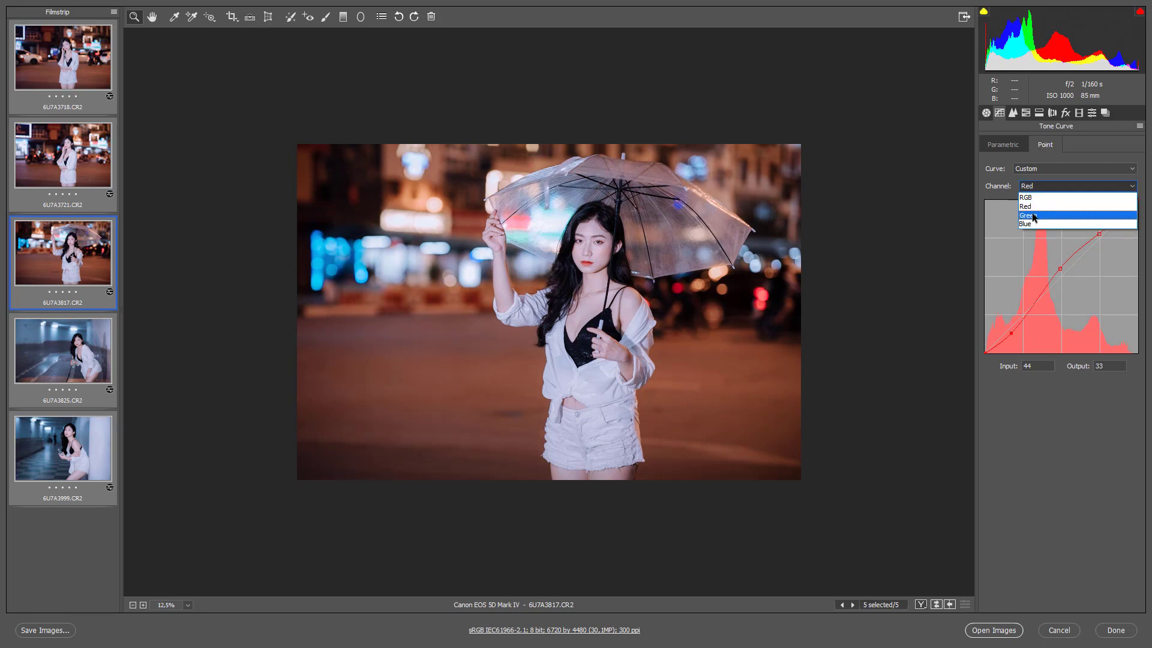
{"action": "left_click", "coordinate": [1031, 215]}
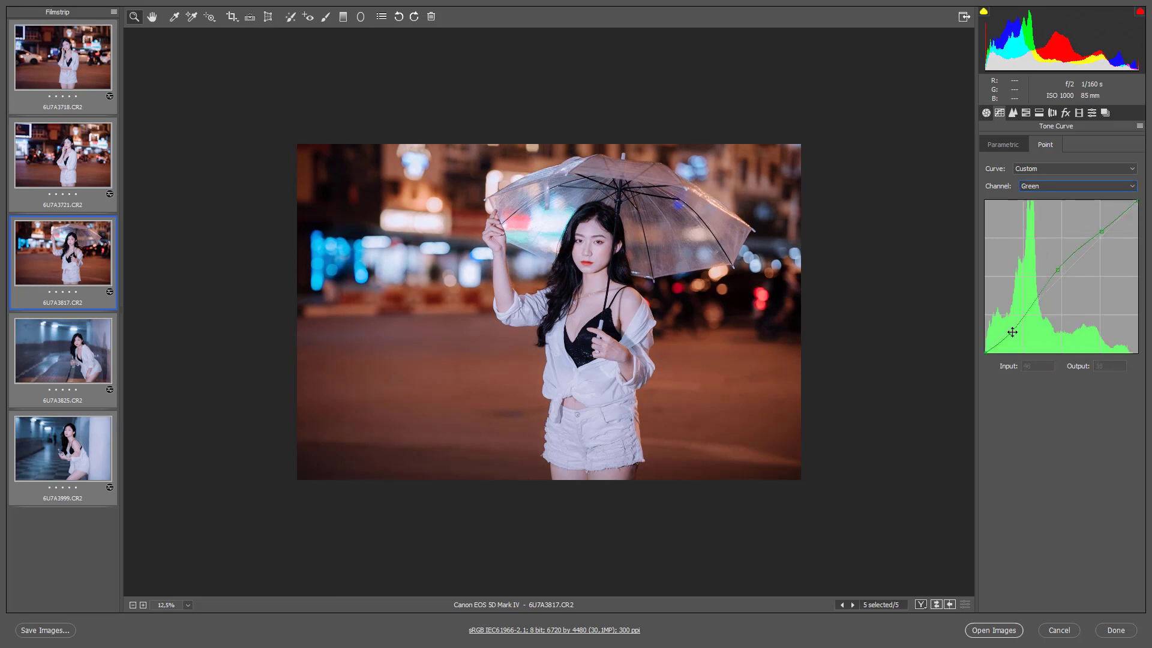
{"action": "left_click_drag", "start_coordinate": [1012, 332], "coordinate": [1010, 333]}
{"action": "left_click_drag", "start_coordinate": [1100, 232], "coordinate": [1100, 231]}
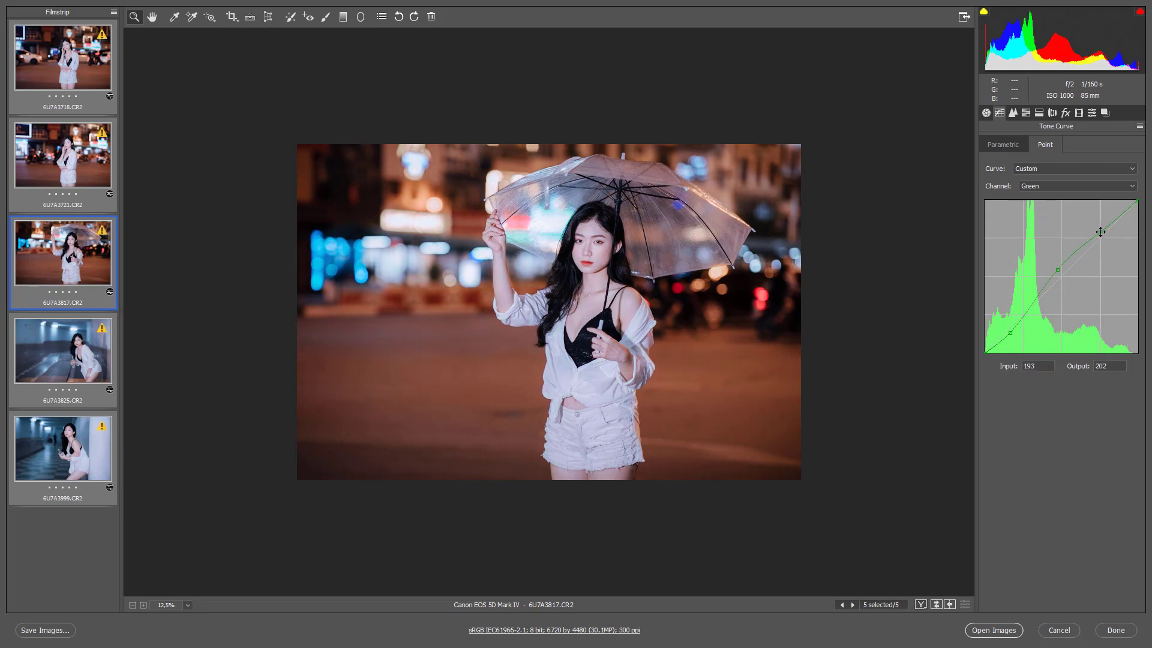
{"action": "left_click", "coordinate": [1060, 270]}
{"action": "key", "text": "Down"}
{"action": "left_click_drag", "start_coordinate": [1058, 271], "coordinate": [1059, 269]}
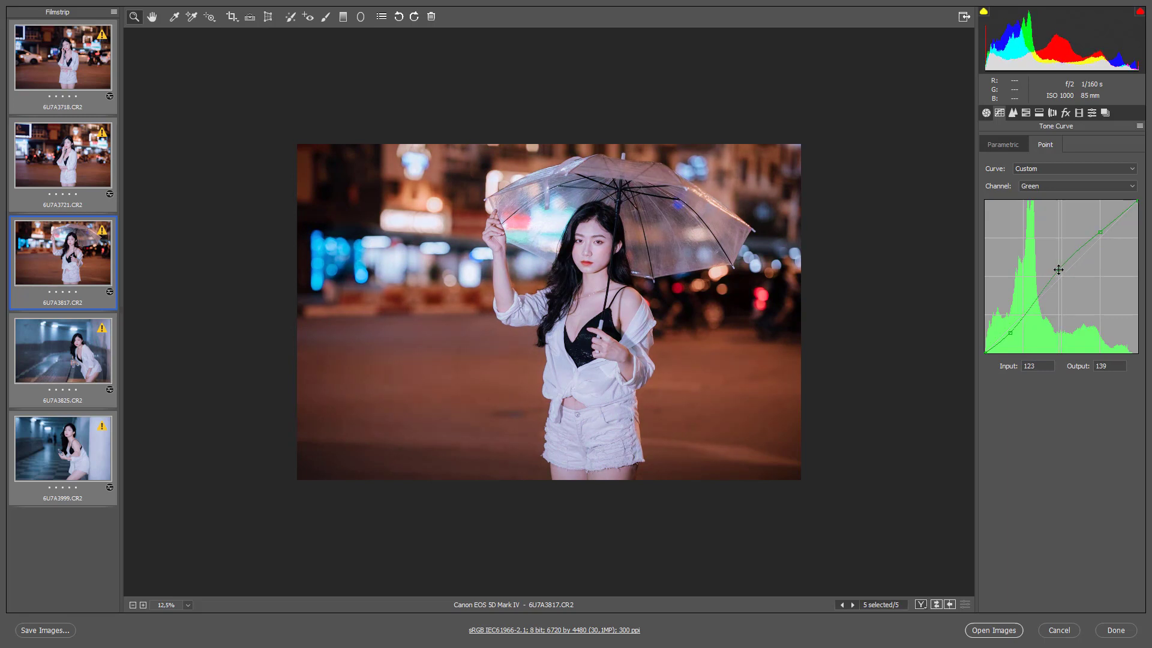
Review the HSL and Split Toning panels and fine-tune the shadows saturation
{"action": "left_click", "coordinate": [54, 181]}
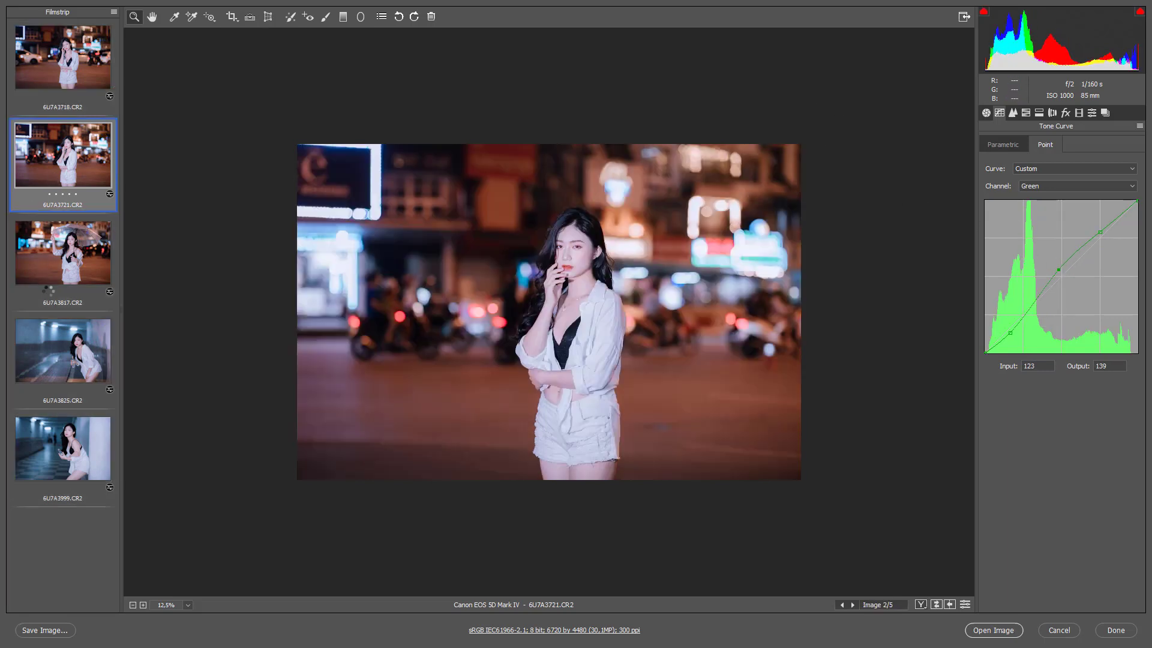
{"action": "key", "text": "Down"}
{"action": "key", "text": "ctrl+a"}
{"action": "left_click", "coordinate": [1026, 113]}
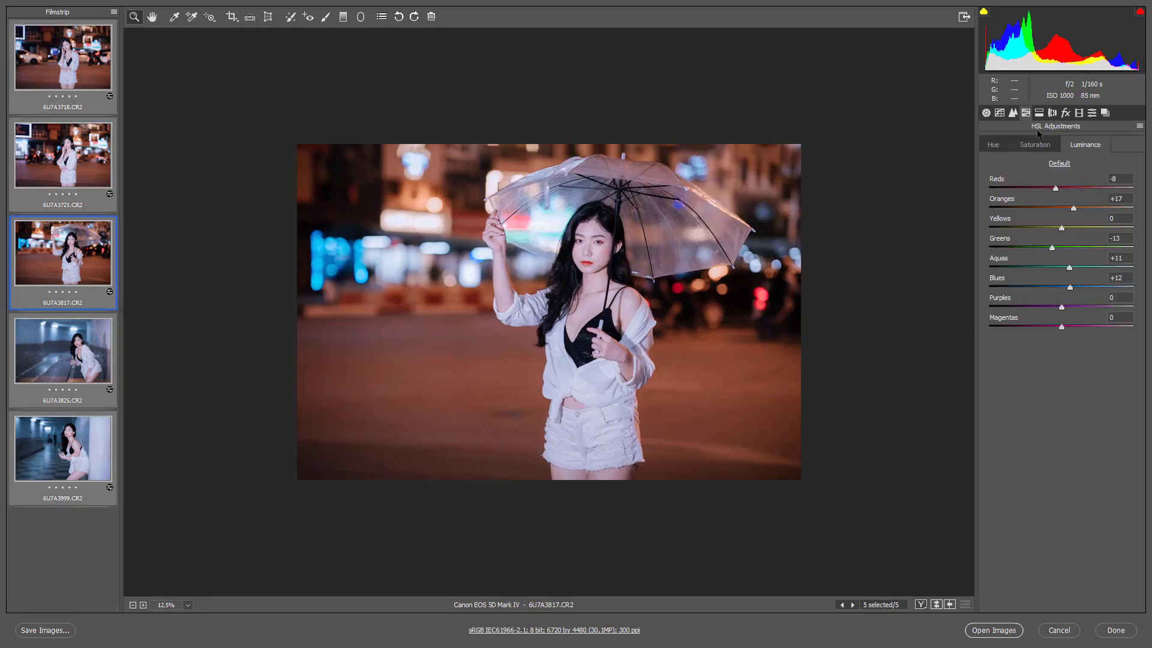
{"action": "left_click", "coordinate": [1039, 114]}
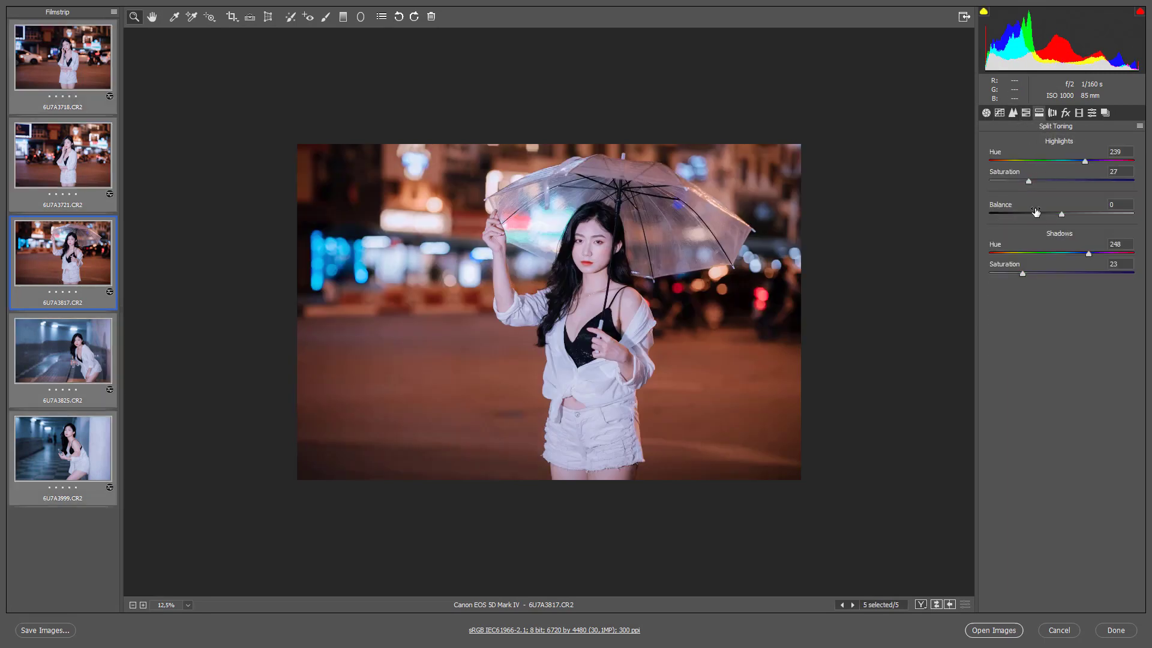
{"action": "left_click", "coordinate": [1027, 272]}
{"action": "left_click", "coordinate": [1020, 271]}
Select the tunnel photo and umbrella photo 6U7A3817 together and open both in Photoshop
{"action": "left_click", "coordinate": [557, 302]}
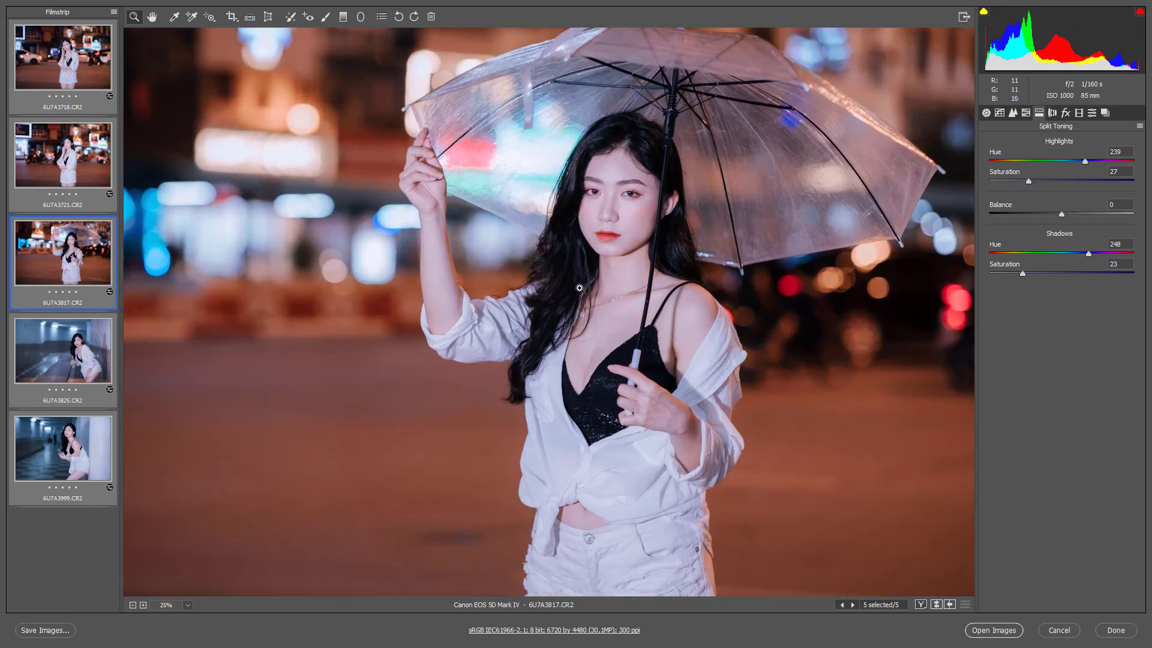
{"action": "left_click", "coordinate": [580, 288], "text": "alt"}
{"action": "left_click", "coordinate": [84, 349]}
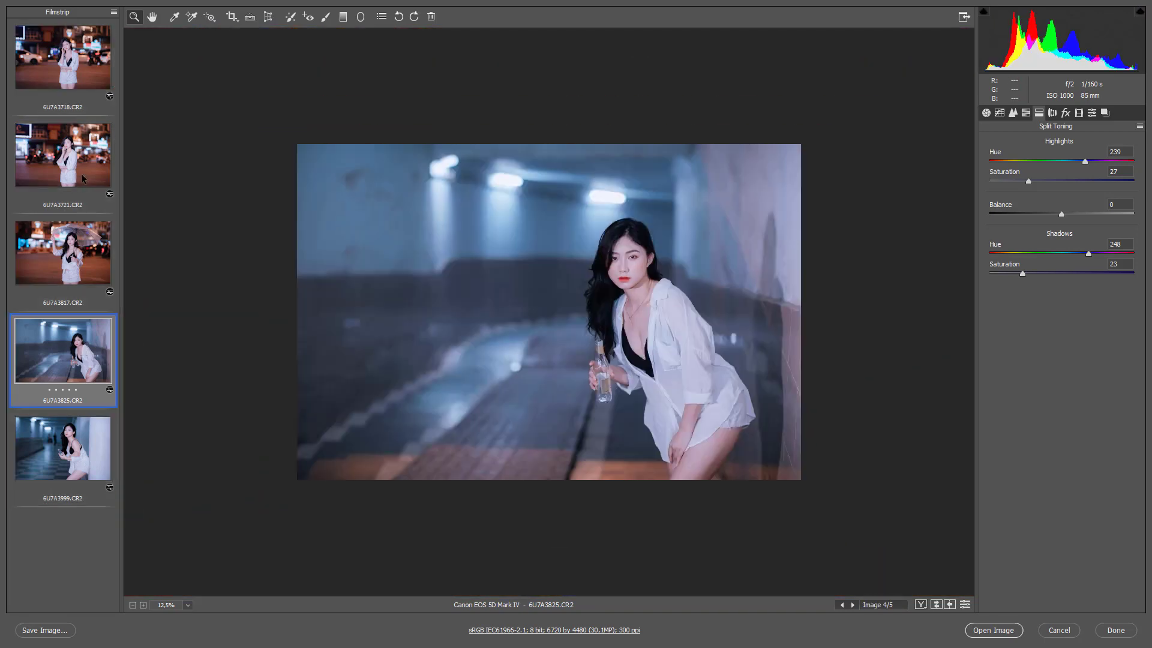
{"action": "left_click", "coordinate": [68, 242]}
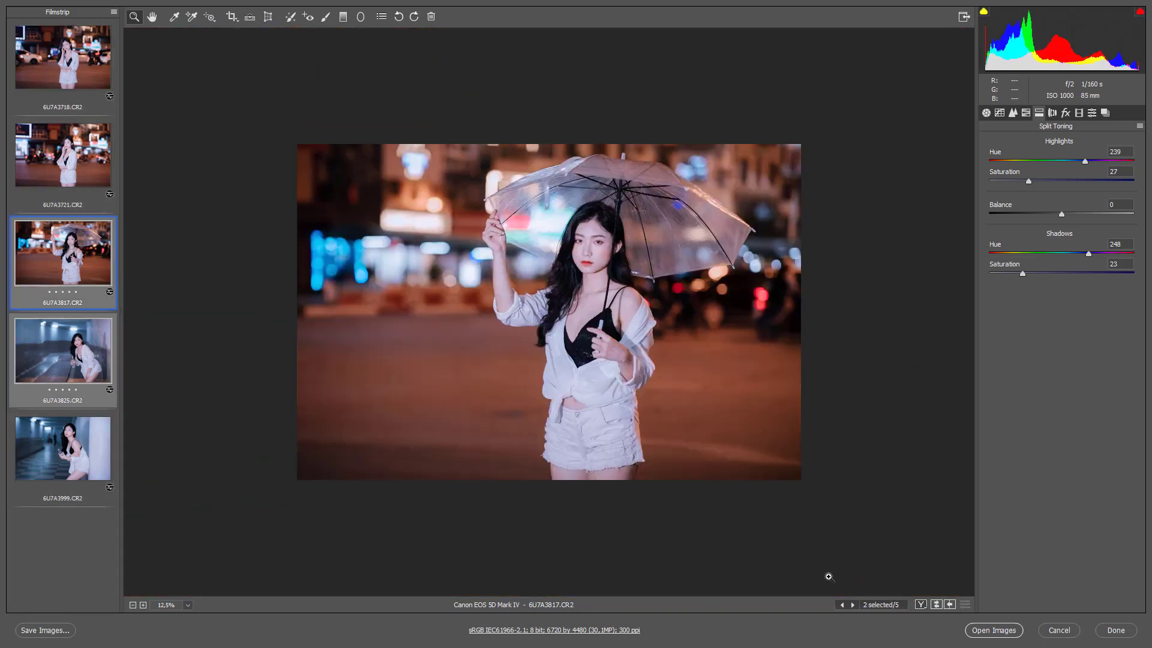
{"action": "left_click", "coordinate": [994, 630]}
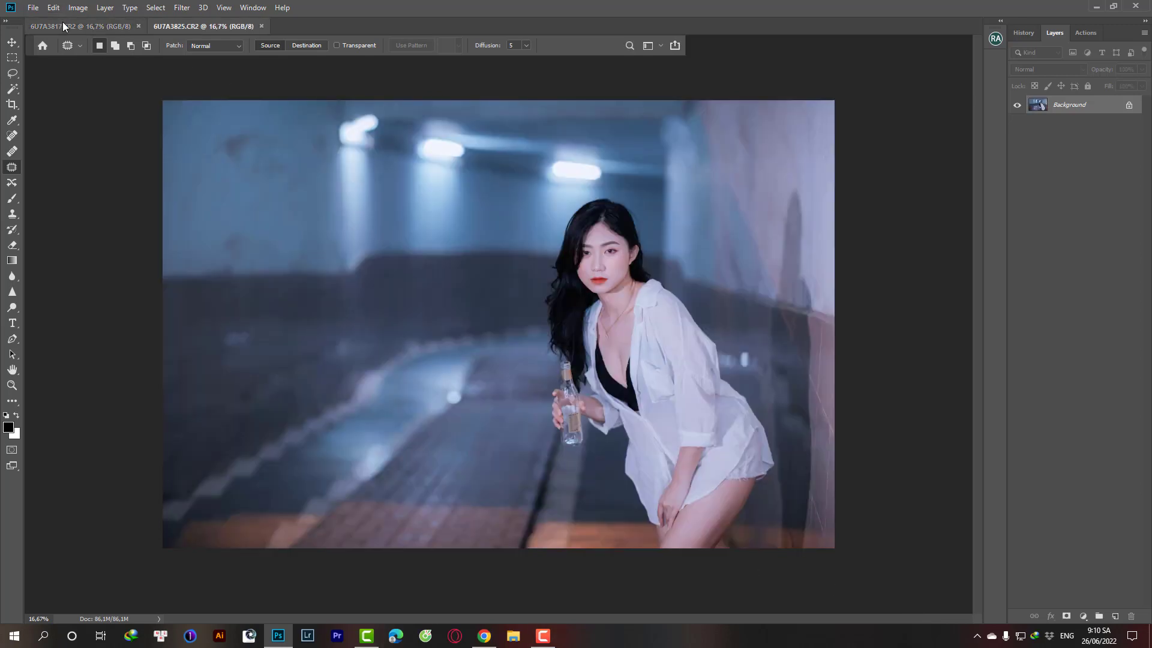
Apply Hue/Saturation to 6U7A3817: Yellows saturation -85, lightness +20, Reds saturation -5
{"action": "left_click", "coordinate": [120, 26]}
{"action": "scroll", "coordinate": [618, 240], "scroll_direction": "down", "scroll_amount": 2, "text": "alt"}
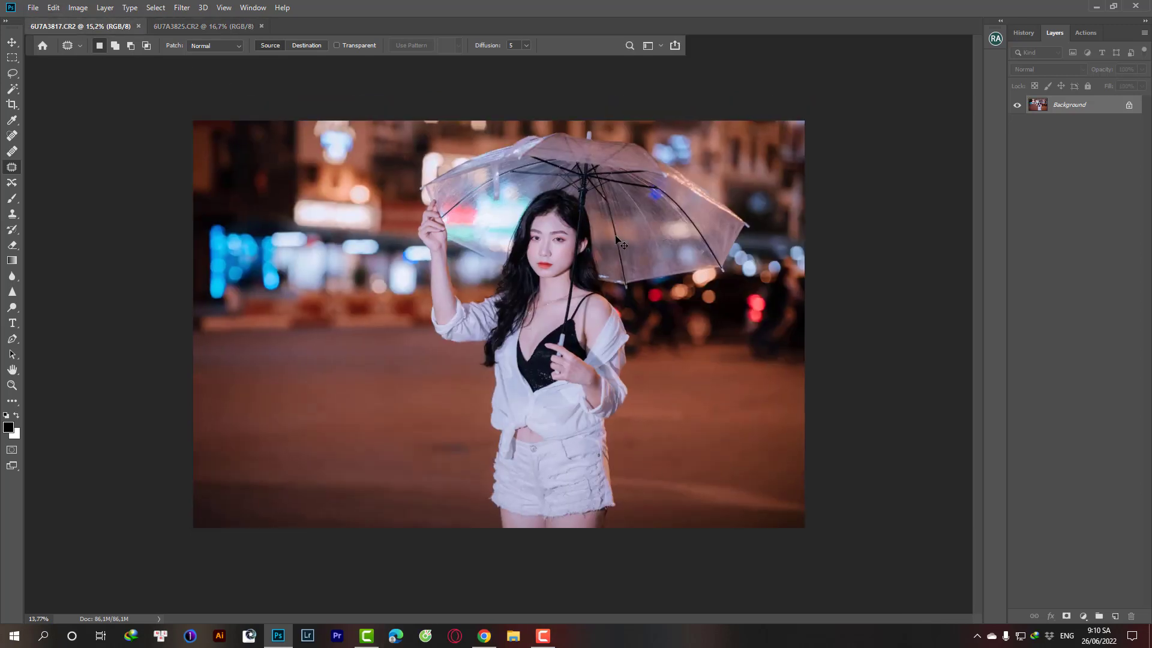
{"action": "scroll", "coordinate": [618, 240], "scroll_direction": "down", "scroll_amount": 1, "text": "alt"}
{"action": "key", "text": "ctrl+u"}
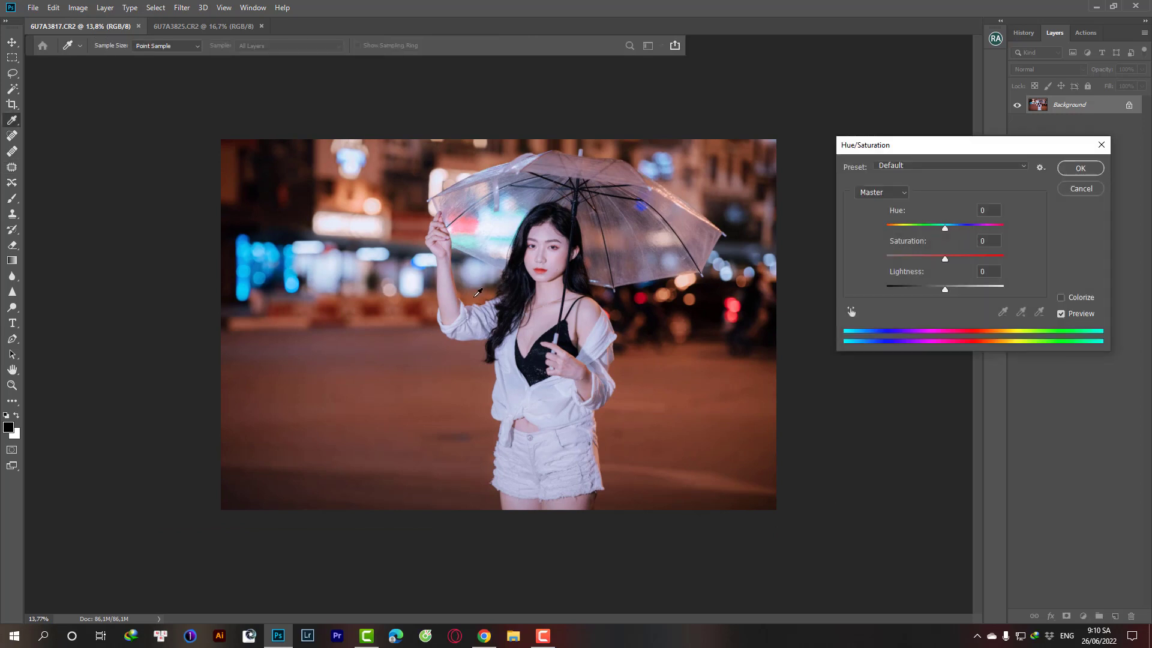
{"action": "scroll", "coordinate": [476, 292], "scroll_direction": "up", "scroll_amount": 1, "text": "alt"}
{"action": "left_click", "coordinate": [900, 193]}
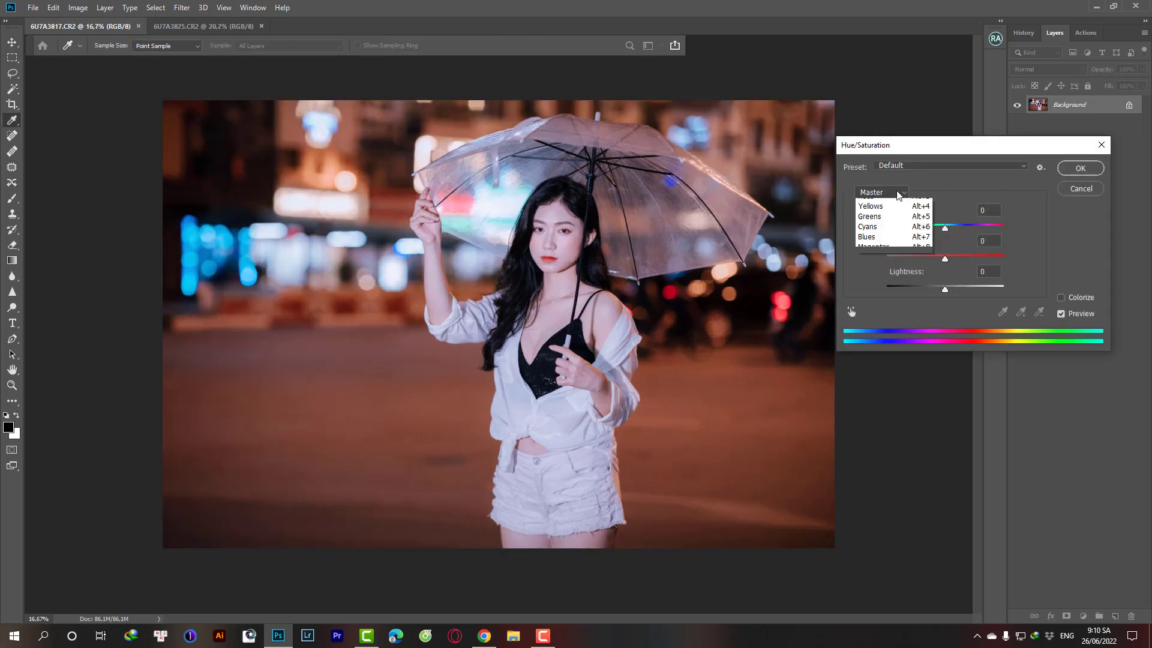
{"action": "left_click", "coordinate": [877, 225]}
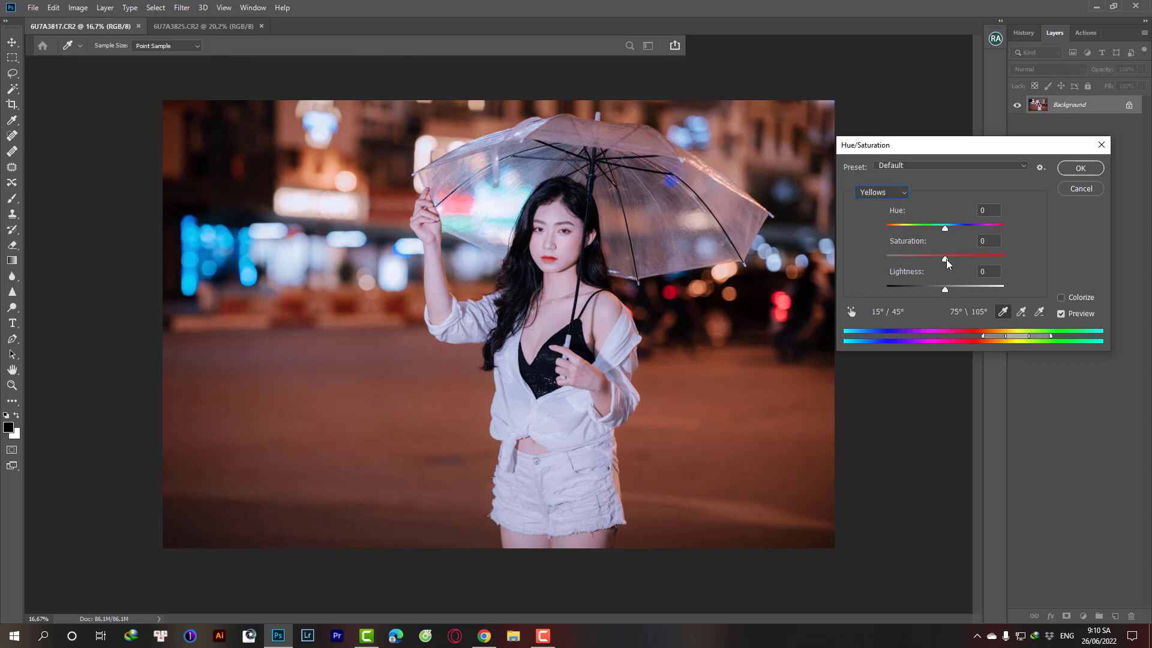
{"action": "mouse_move", "coordinate": [945, 259]}
{"action": "left_mouse_down"}
{"action": "mouse_move", "coordinate": [864, 262]}
{"action": "mouse_move", "coordinate": [904, 262]}
{"action": "mouse_move", "coordinate": [958, 292]}
{"action": "left_mouse_up"}
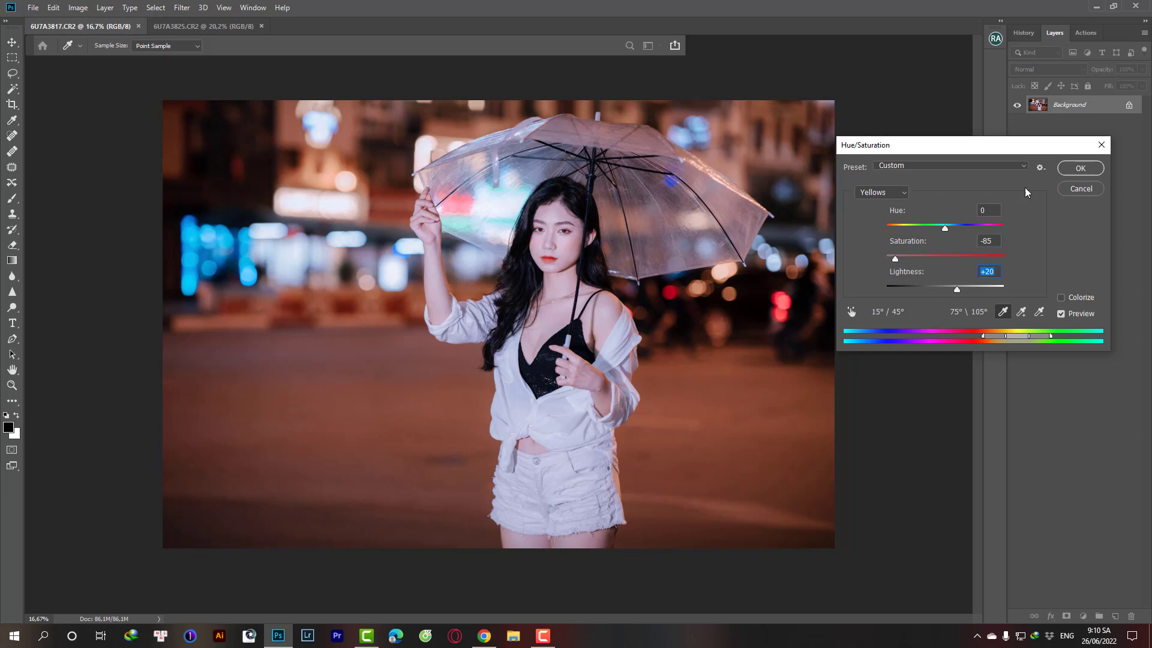
{"action": "left_click", "coordinate": [900, 193]}
{"action": "left_click", "coordinate": [890, 214]}
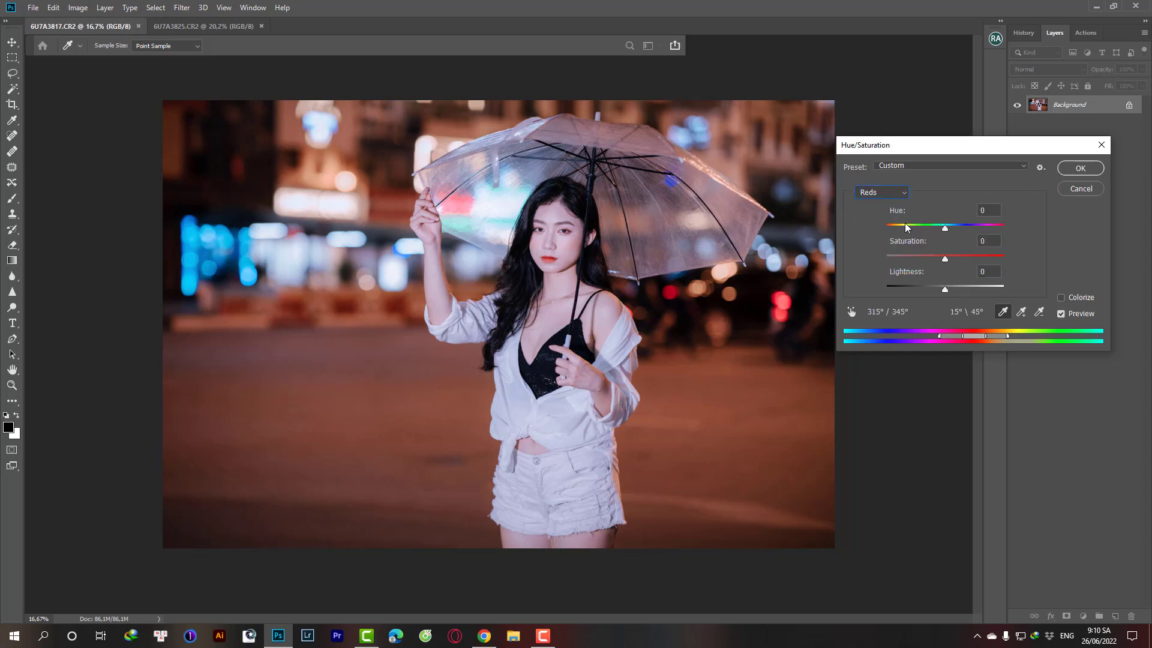
{"action": "left_click", "coordinate": [942, 256]}
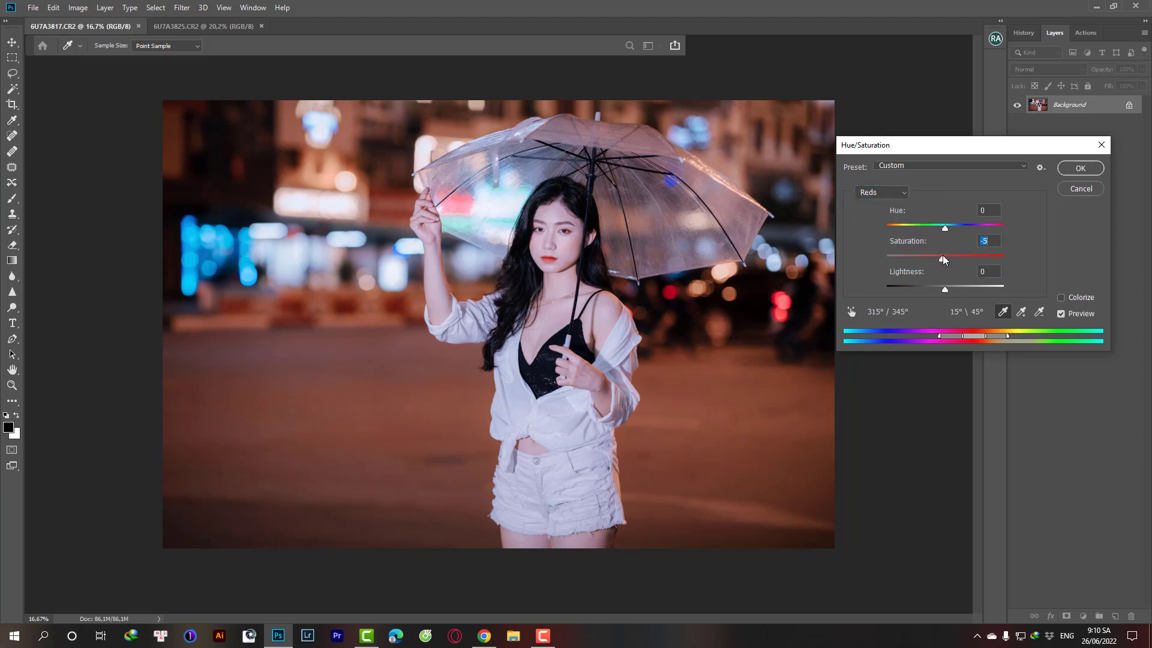
{"action": "left_click", "coordinate": [1080, 168]}
Duplicate the photo onto Layer 1 and desaturate its reds to -45
{"action": "key", "text": "j"}
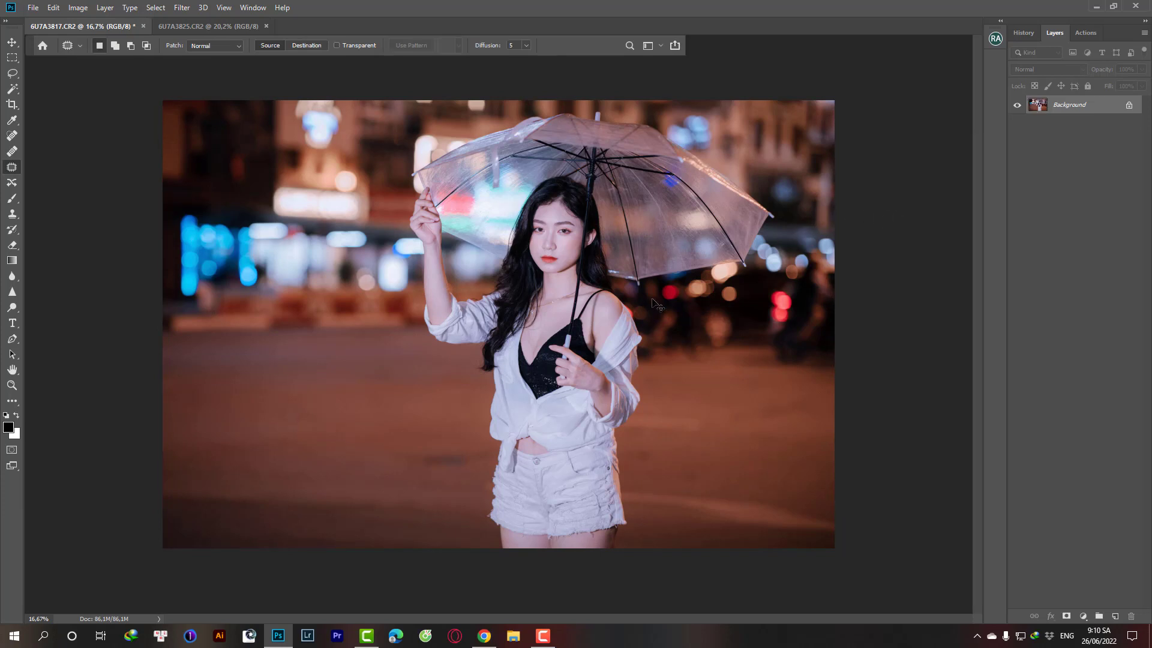
{"action": "key", "text": "ctrl+j"}
{"action": "key", "text": "i"}
{"action": "key", "text": "ctrl+u"}
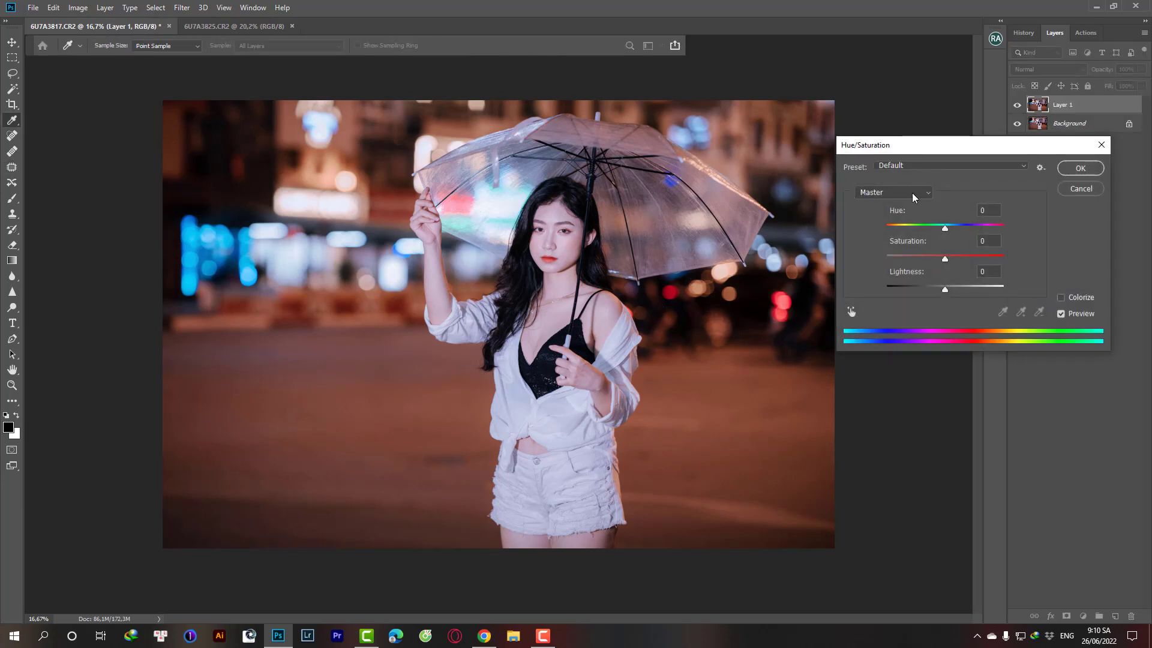
{"action": "left_click", "coordinate": [913, 193]}
{"action": "left_click", "coordinate": [879, 205]}
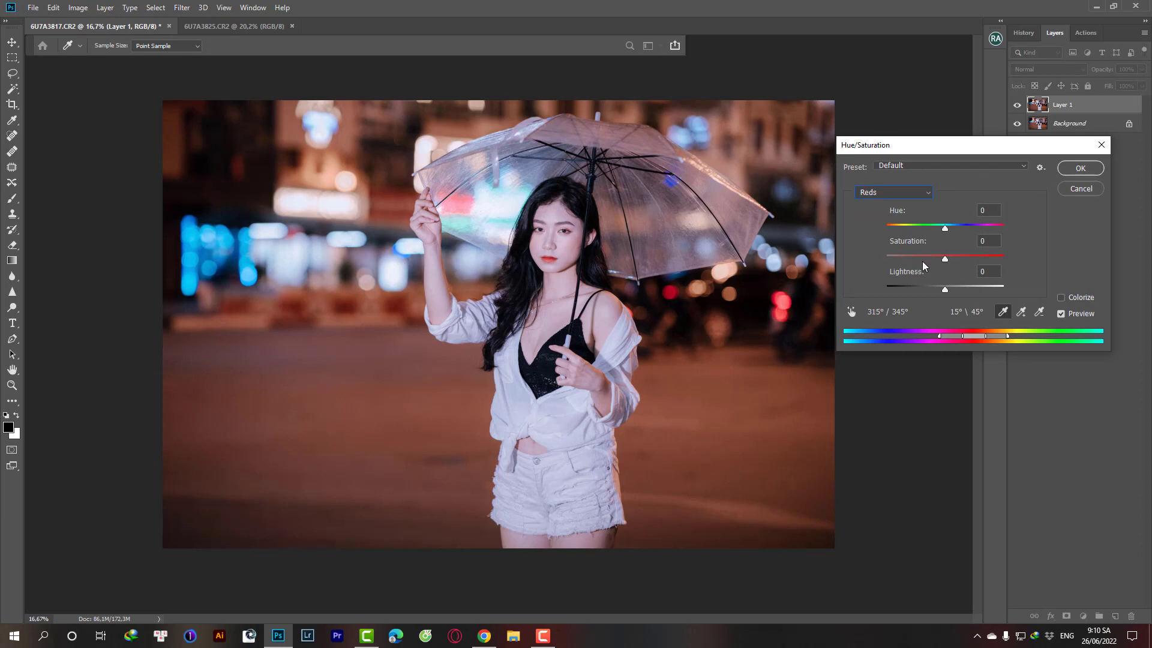
{"action": "left_click_drag", "start_coordinate": [945, 258], "coordinate": [933, 259]}
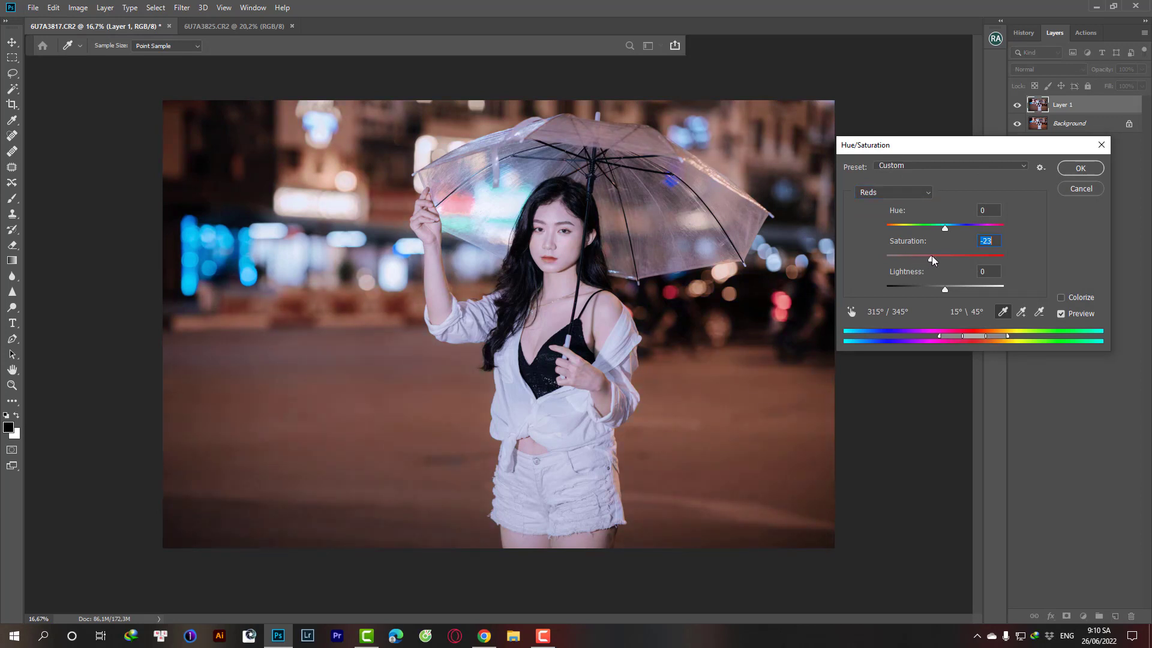
{"action": "left_click", "coordinate": [1076, 169]}
Add a white layer mask to Layer 1 and begin masking the effect off the umbrella and arm
{"action": "left_click", "coordinate": [1070, 616]}
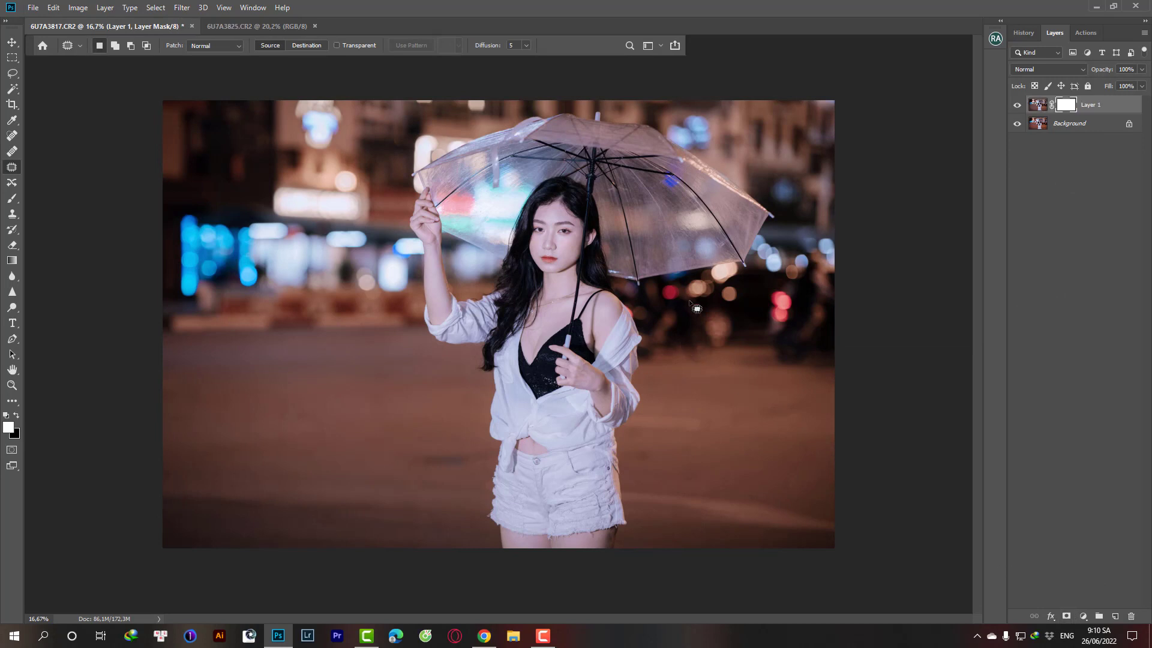
{"action": "key", "text": "b"}
{"action": "key", "text": "x"}
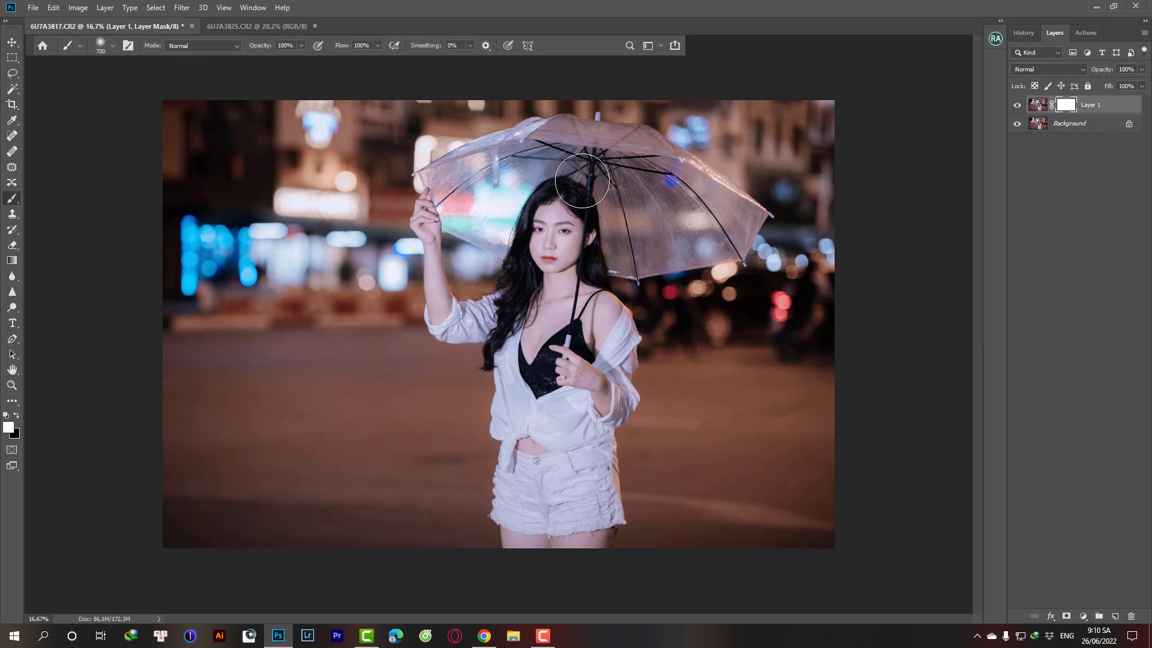
{"action": "key", "text": "x"}
{"action": "left_click_drag", "start_coordinate": [555, 159], "coordinate": [471, 286]}
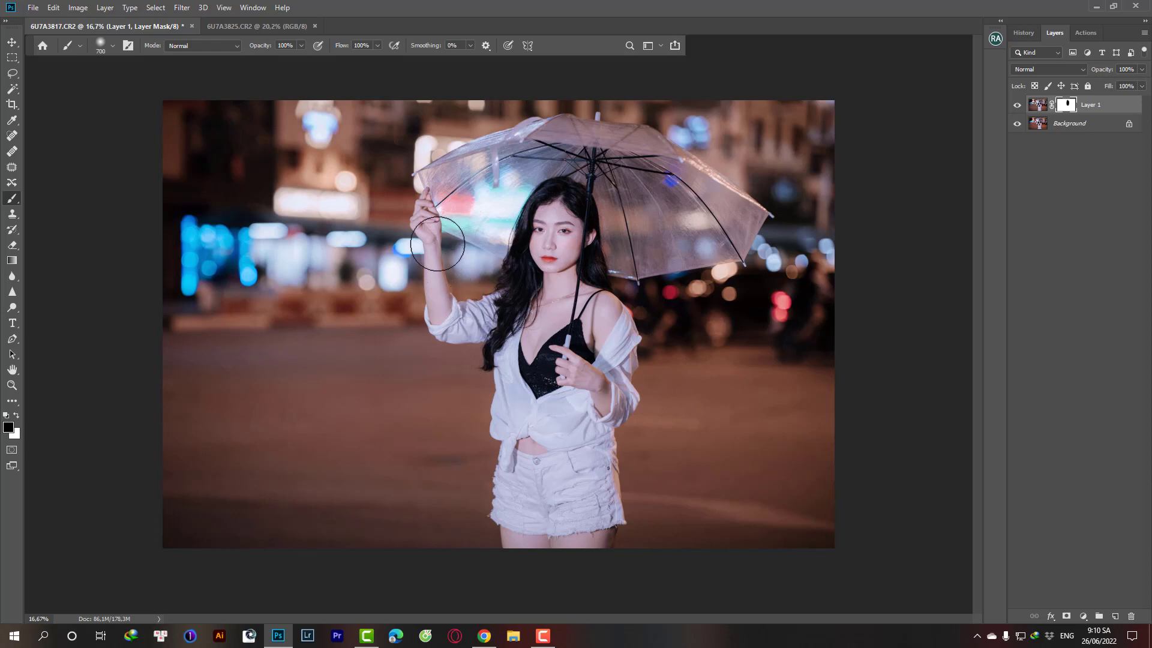
{"action": "key", "text": "bracketleft"}
{"action": "key", "text": "bracketleft"}
{"action": "key", "text": "ctrl+e"}
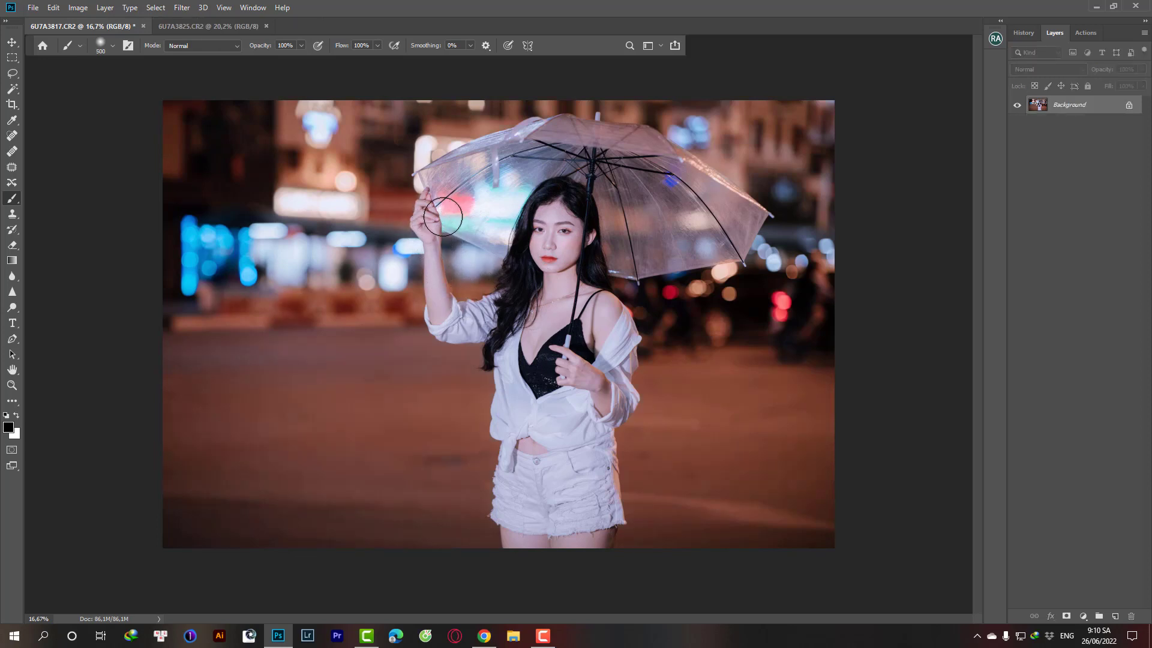
{"action": "key", "text": "ctrl+z"}
{"action": "key", "text": "z"}
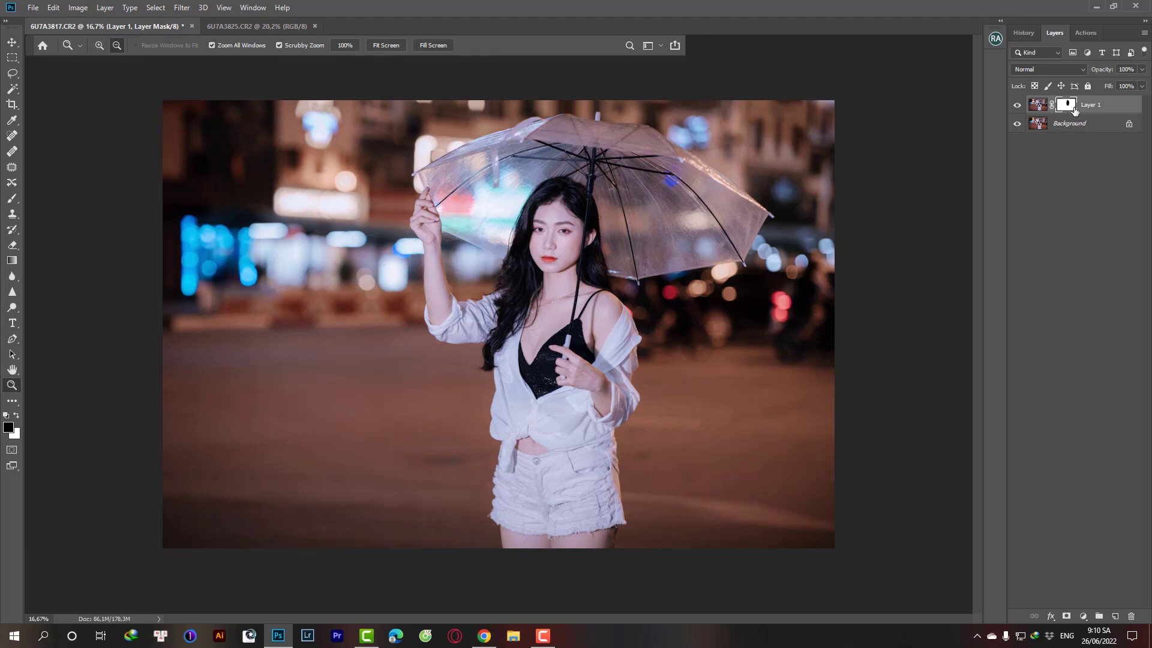
Paint black on the mask over the umbrella and the woman with a resized brush
{"action": "key", "text": "b"}
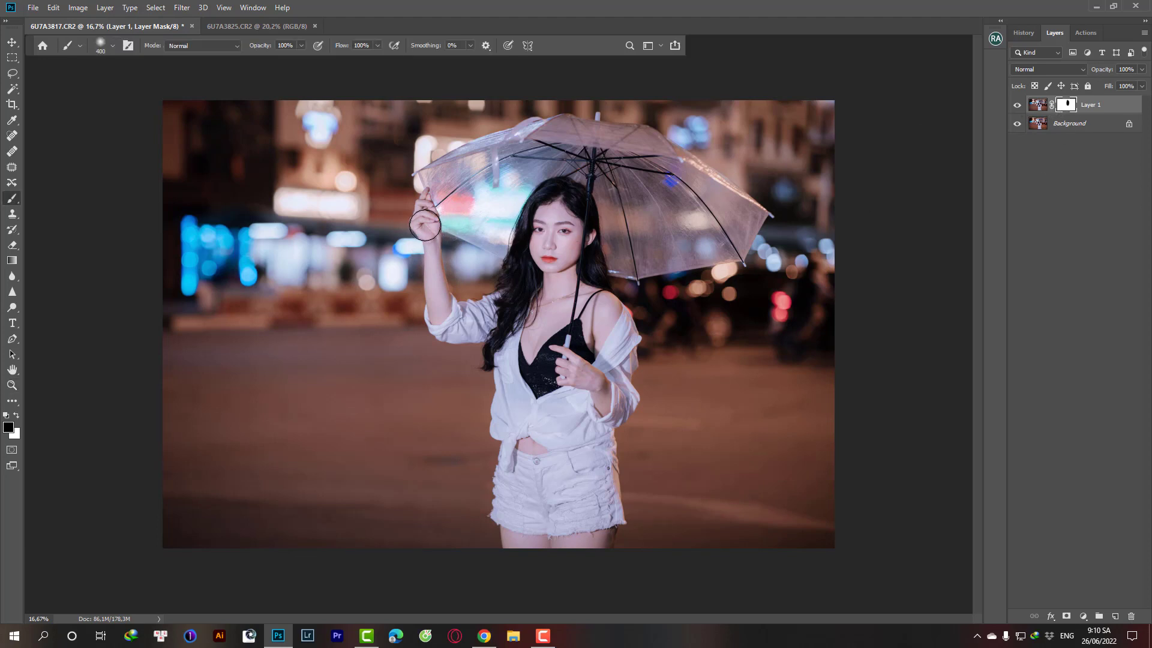
{"action": "key", "text": "bracketleft"}
{"action": "key", "text": "bracketleft"}
{"action": "key", "text": "bracketright"}
{"action": "key", "text": "bracketright"}
{"action": "mouse_move", "coordinate": [509, 202]}
{"action": "left_mouse_down"}
{"action": "mouse_move", "coordinate": [523, 154]}
{"action": "mouse_move", "coordinate": [690, 228]}
{"action": "left_mouse_up"}
{"action": "key", "text": "bracketright"}
{"action": "key", "text": "bracketright"}
{"action": "left_click_drag", "start_coordinate": [585, 302], "coordinate": [654, 198]}
Compare Layer 1 on and off, then lower its opacity to 76%
{"action": "left_click", "coordinate": [1019, 107]}
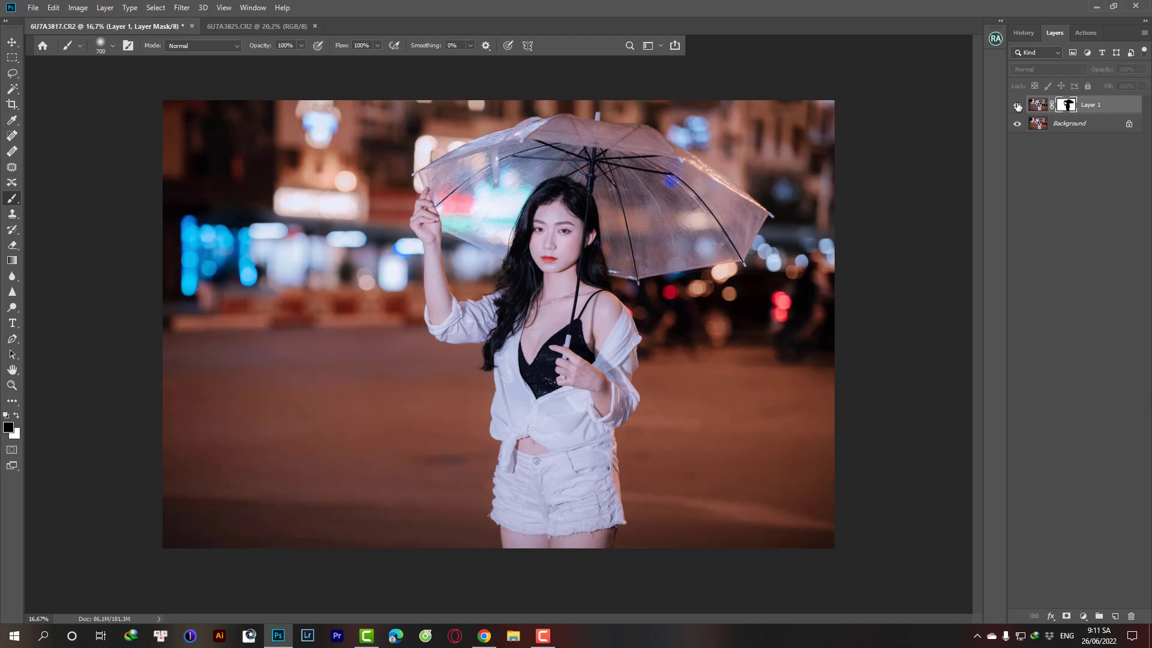
{"action": "left_click", "coordinate": [1018, 106]}
{"action": "left_click", "coordinate": [1017, 106]}
{"action": "left_click", "coordinate": [1017, 106]}
{"action": "left_click", "coordinate": [1141, 71]}
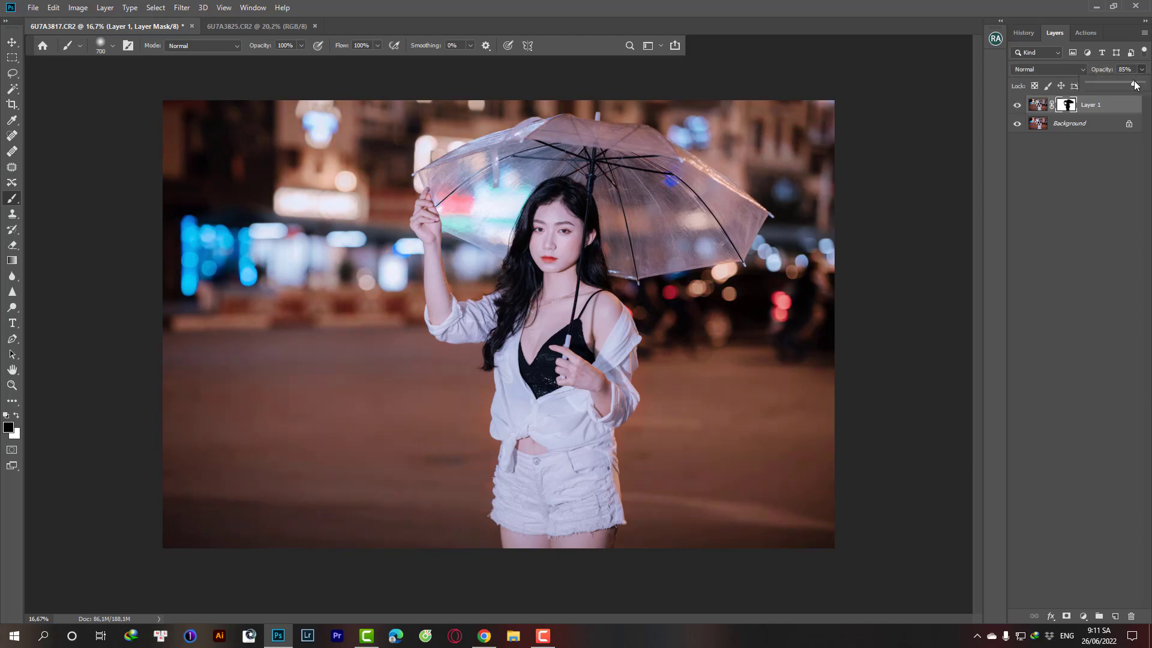
{"action": "left_click_drag", "start_coordinate": [1133, 86], "coordinate": [1125, 86]}
Check Layer 1 before and after, then merge the layers into one image
{"action": "left_click", "coordinate": [1019, 106]}
{"action": "left_click", "coordinate": [1019, 106]}
{"action": "key", "text": "ctrl+e"}
{"action": "key", "text": "ctrl+b"}
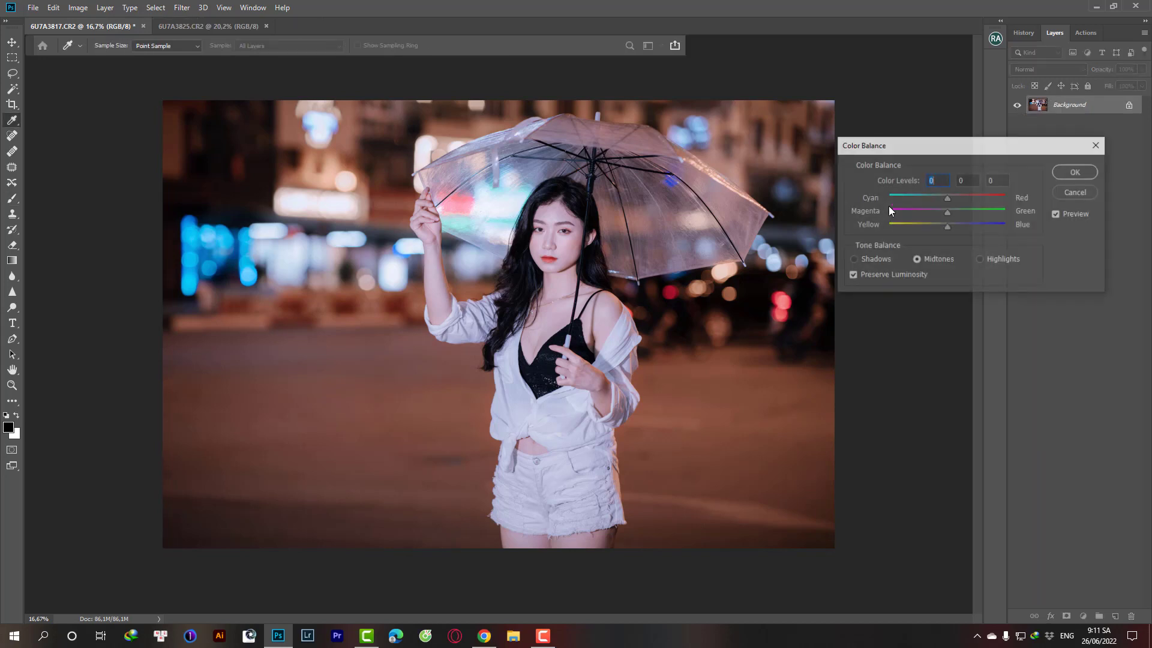
{"action": "key", "text": "Tab"}
{"action": "key", "text": "Tab"}
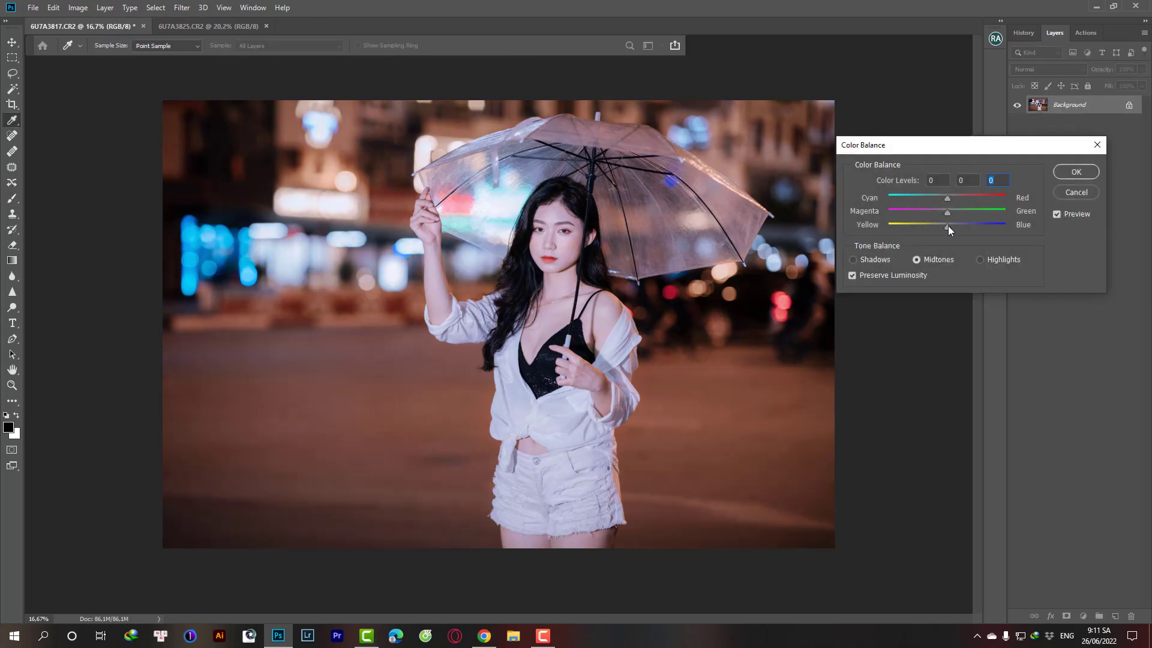
{"action": "key", "text": "Up"}
{"action": "left_click", "coordinate": [1096, 149]}
Set midtone Color Balance to Cyan-Red -11 and Yellow-Blue -9
{"action": "key", "text": "ctrl+b"}
{"action": "left_click_drag", "start_coordinate": [948, 226], "coordinate": [943, 229]}
{"action": "key", "text": "Tab"}
{"action": "key", "text": "Tab"}
{"action": "key", "text": "Up"}
{"action": "left_click", "coordinate": [942, 232]}
{"action": "left_click_drag", "start_coordinate": [943, 197], "coordinate": [941, 197]}
{"action": "left_click", "coordinate": [1076, 171]}
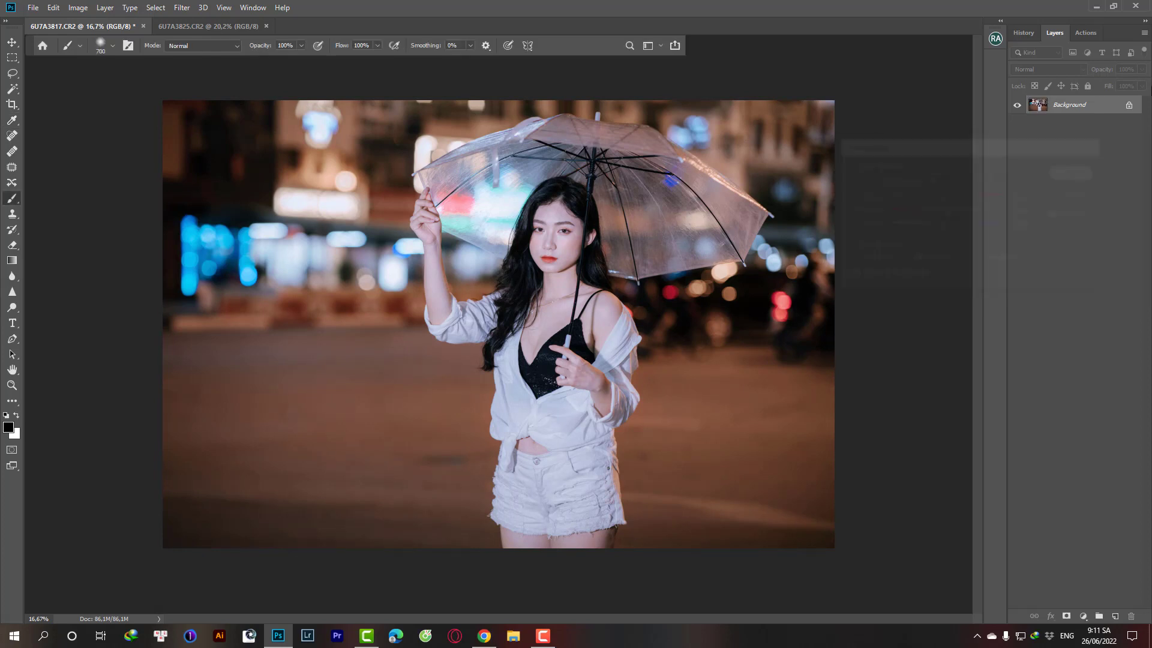
Compare the colour-balanced result against the original in the History panel
{"action": "left_click", "coordinate": [1023, 32]}
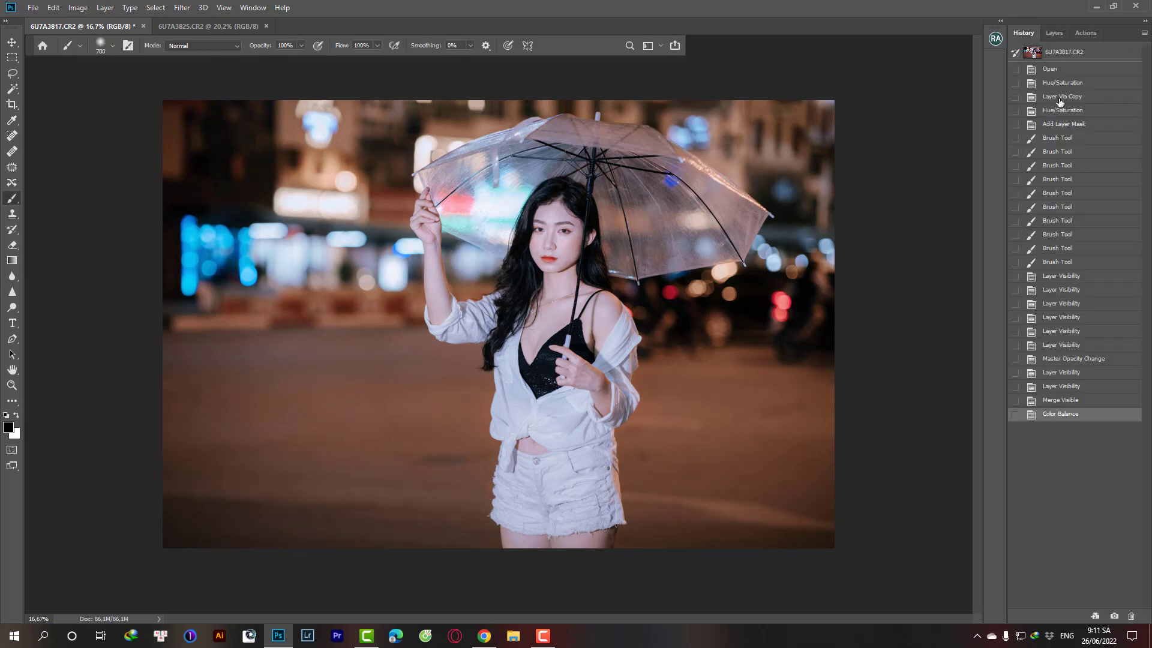
{"action": "left_click", "coordinate": [1084, 53]}
{"action": "left_click", "coordinate": [1059, 416]}
{"action": "scroll", "coordinate": [304, 424], "scroll_direction": "down", "scroll_amount": 1}
Widen the frame past the photo's right edge with the Crop tool
{"action": "key", "text": "c"}
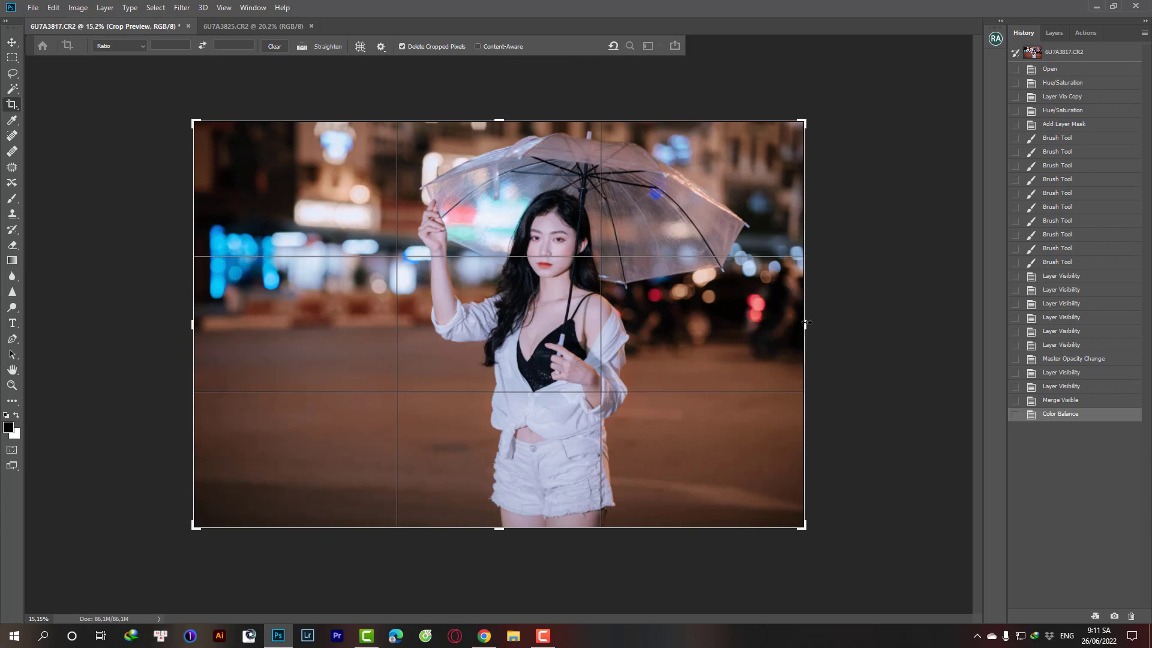
{"action": "left_click_drag", "start_coordinate": [807, 323], "coordinate": [805, 323]}
{"action": "left_click_drag", "start_coordinate": [193, 124], "coordinate": [199, 125]}
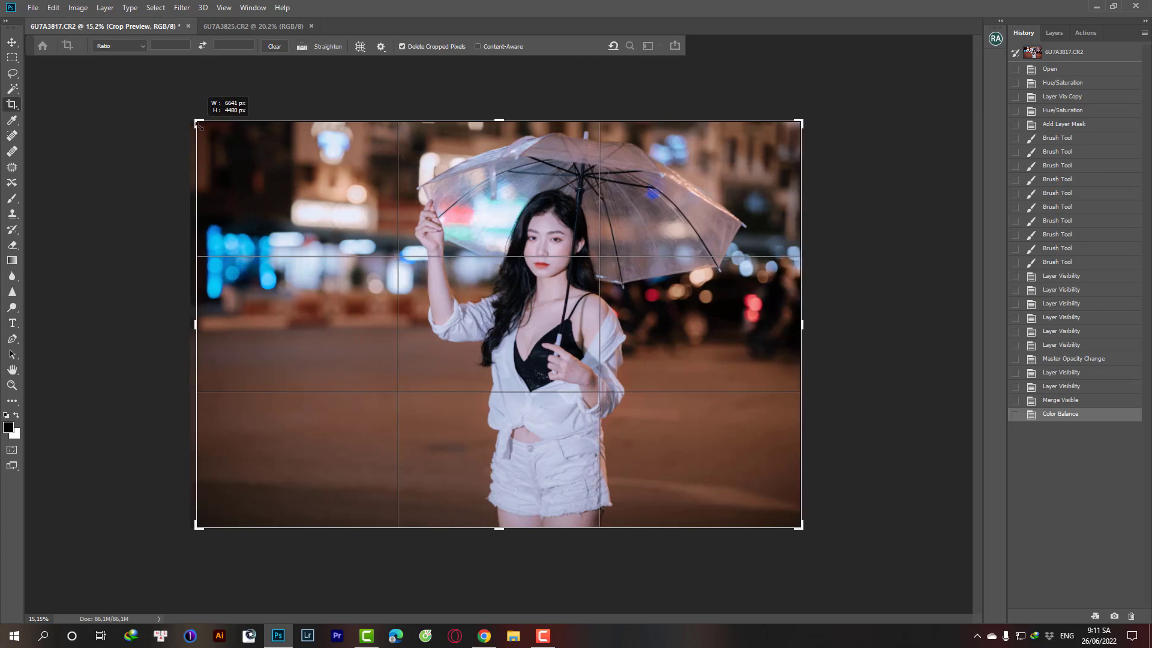
{"action": "left_click_drag", "start_coordinate": [799, 317], "coordinate": [812, 319]}
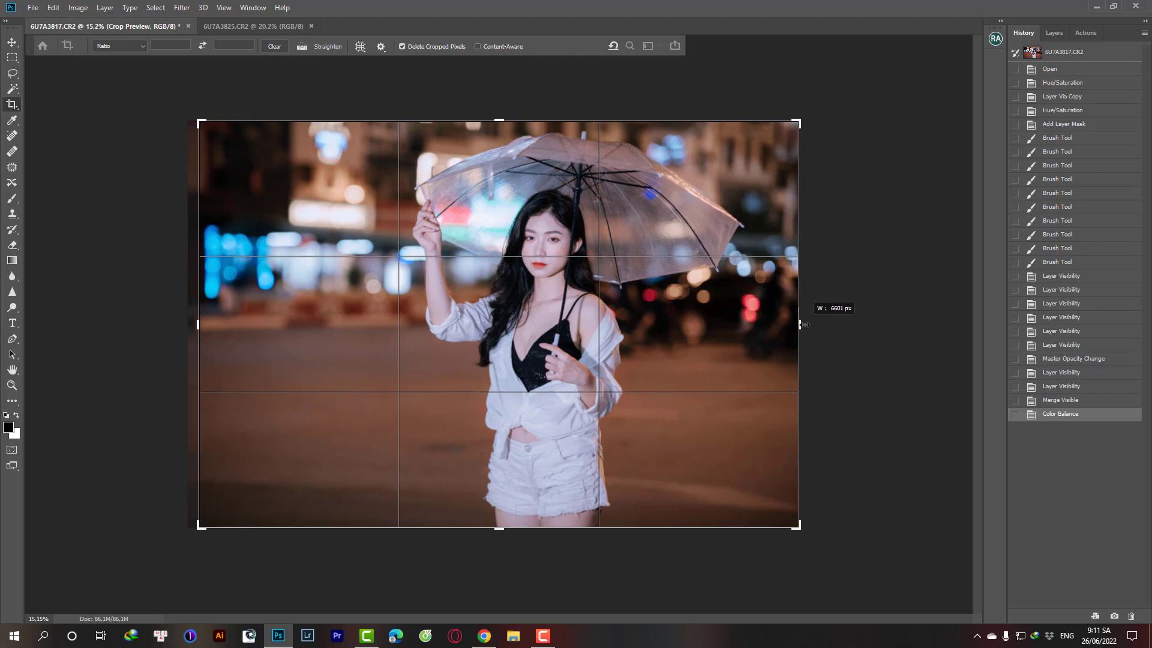
{"action": "key", "text": "Return"}
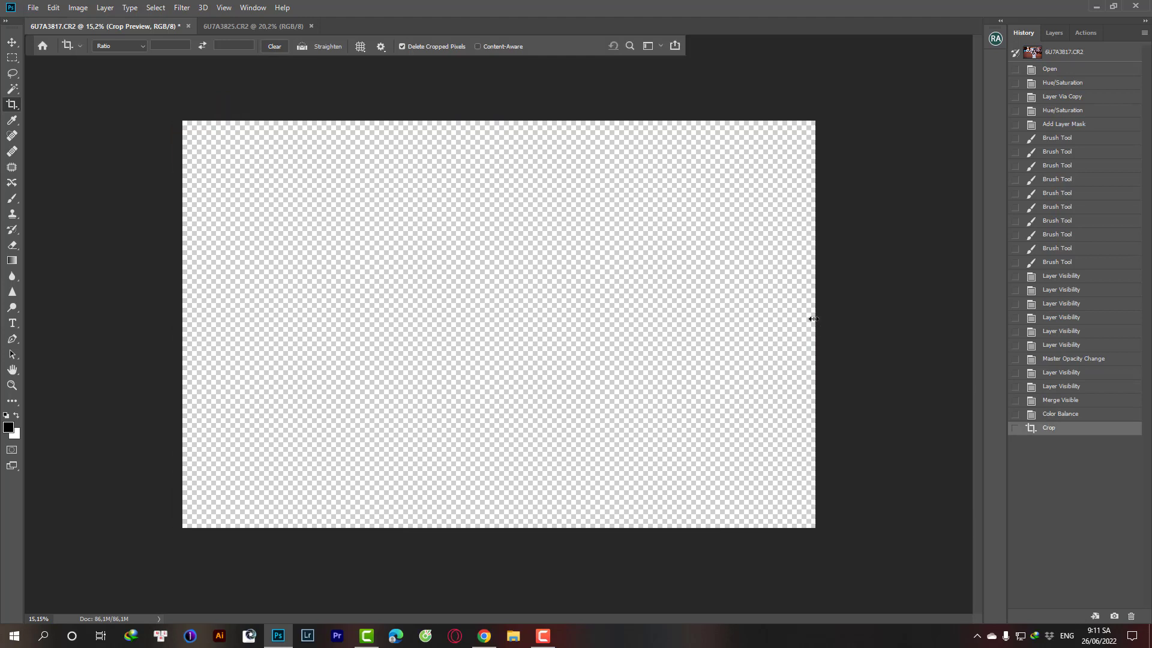
Stretch the right part of the street scene to fill the added white strip
{"action": "key", "text": "m"}
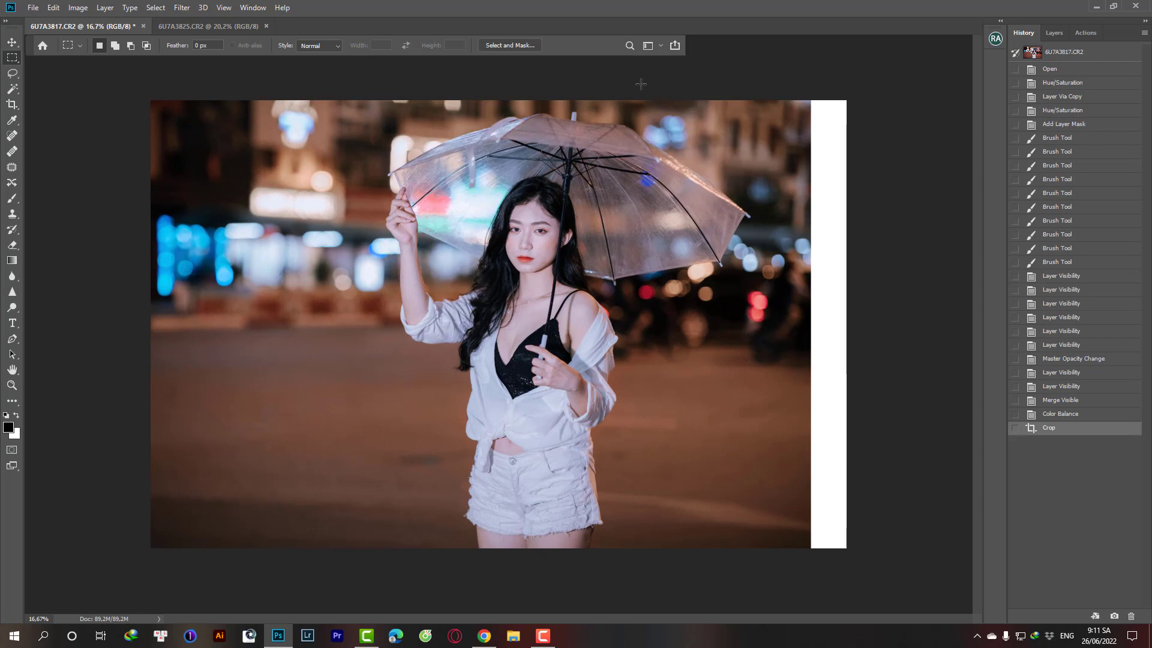
{"action": "left_click_drag", "start_coordinate": [628, 100], "coordinate": [847, 547]}
{"action": "key", "text": "ctrl+t"}
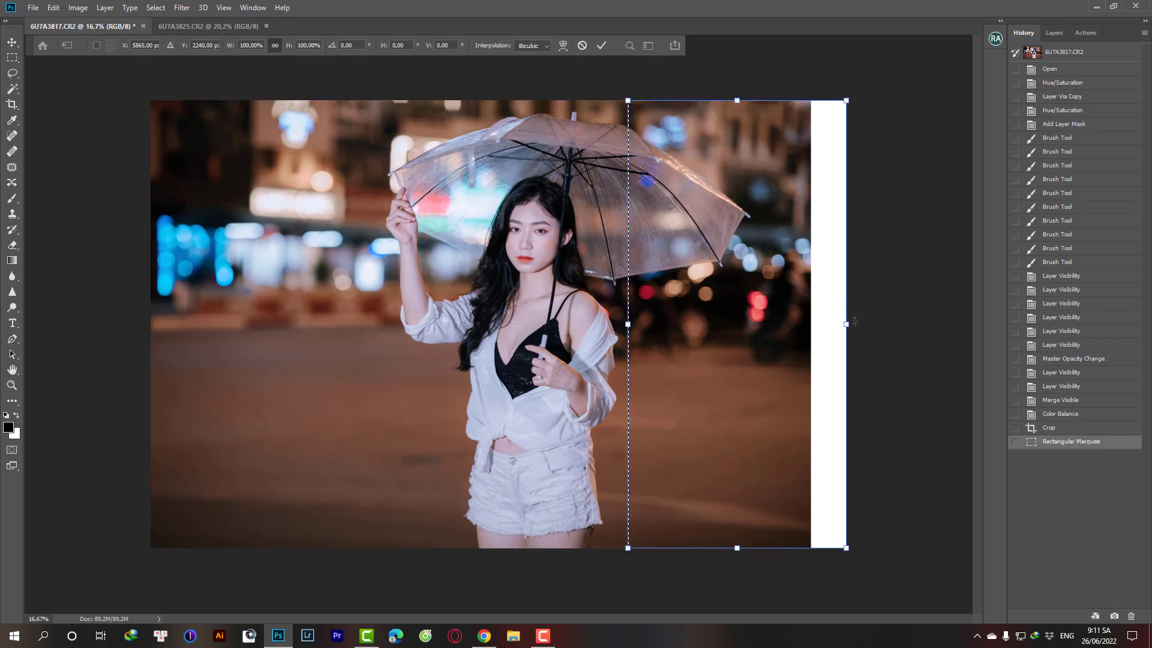
{"action": "left_click_drag", "start_coordinate": [846, 324], "coordinate": [892, 345]}
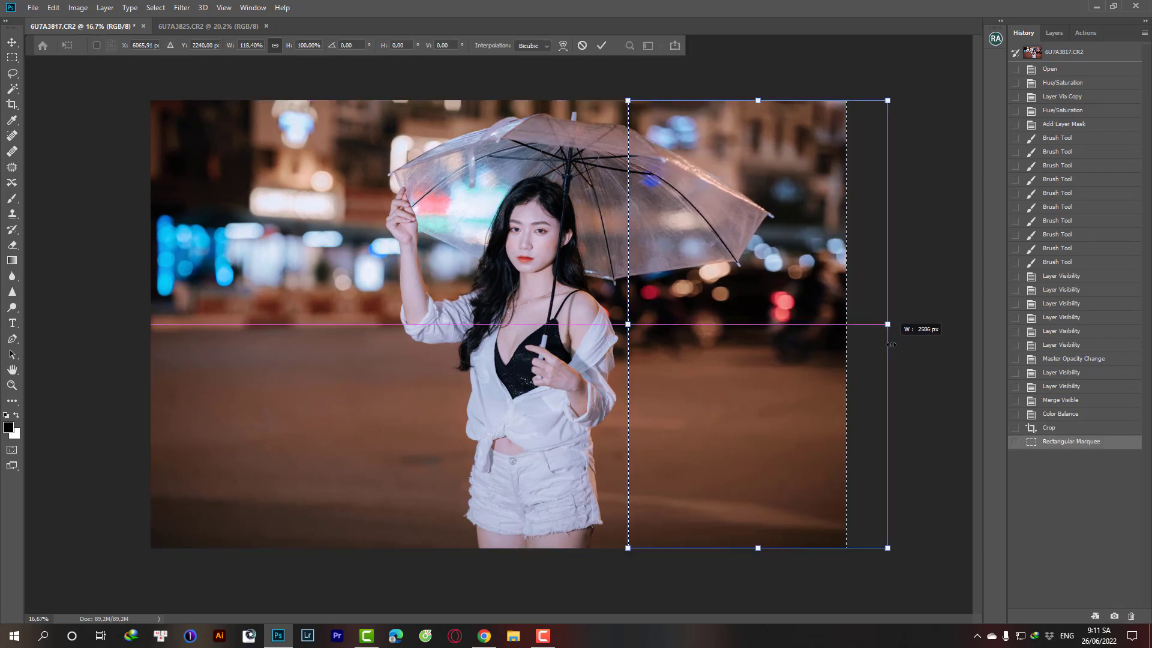
{"action": "key", "text": "Return"}
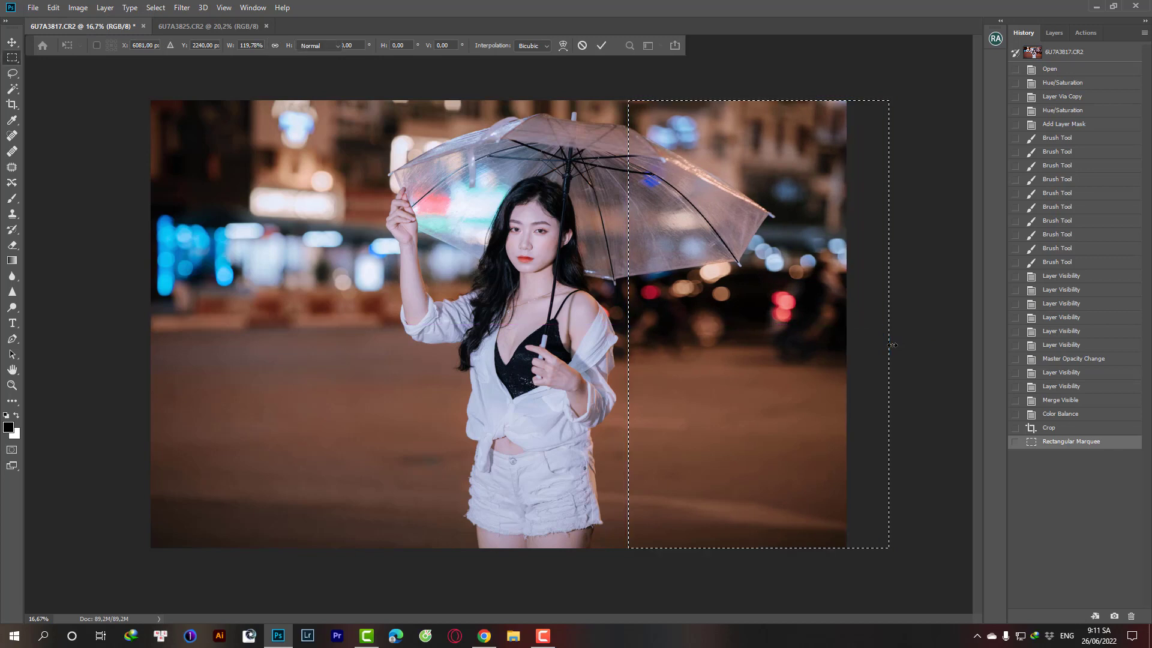
{"action": "key", "text": "ctrl+d"}
Recrop the photo by trimming the top-left corner, then view the original snapshot
{"action": "key", "text": "c"}
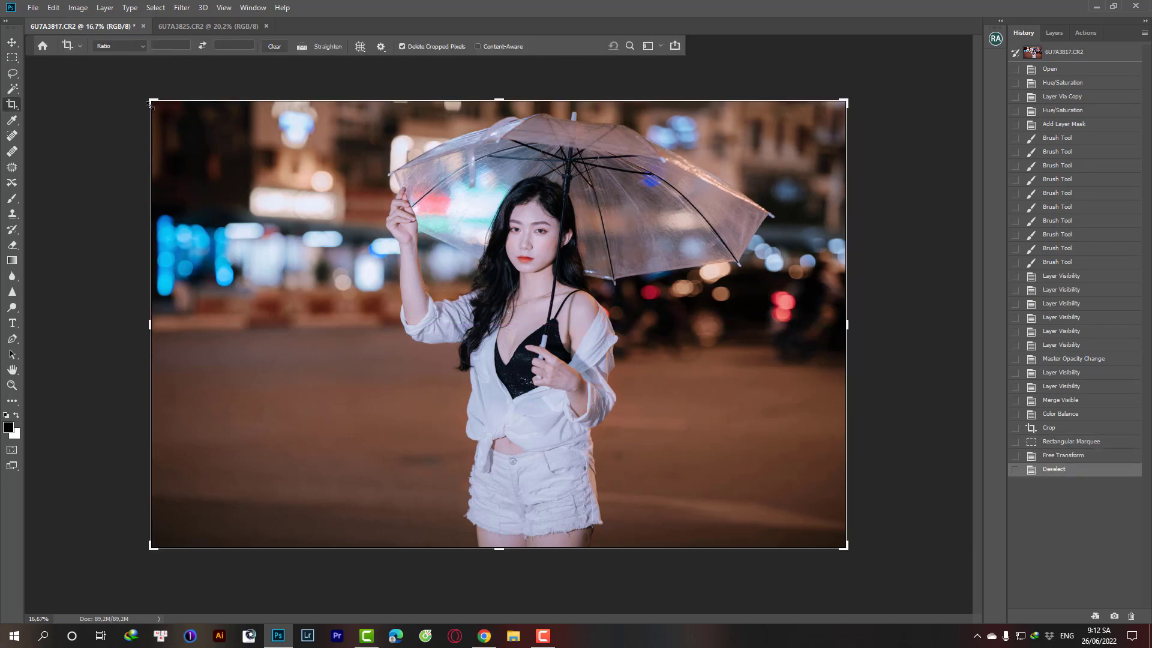
{"action": "left_click_drag", "start_coordinate": [151, 101], "coordinate": [158, 106]}
{"action": "key", "text": "Return"}
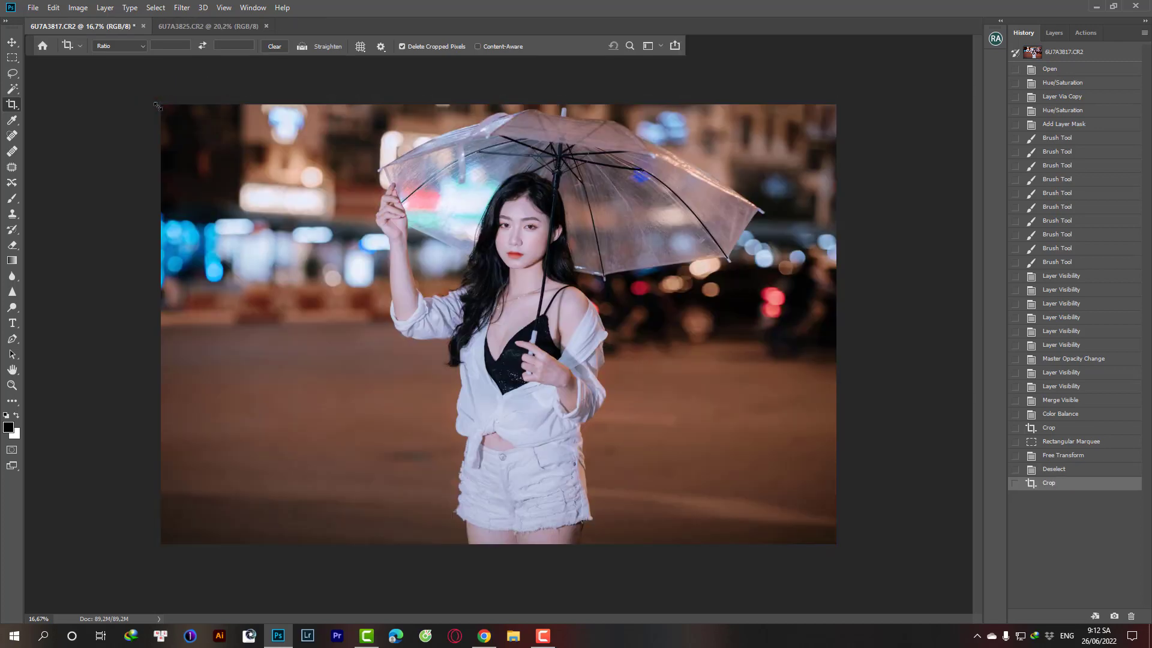
{"action": "left_click", "coordinate": [1074, 52]}
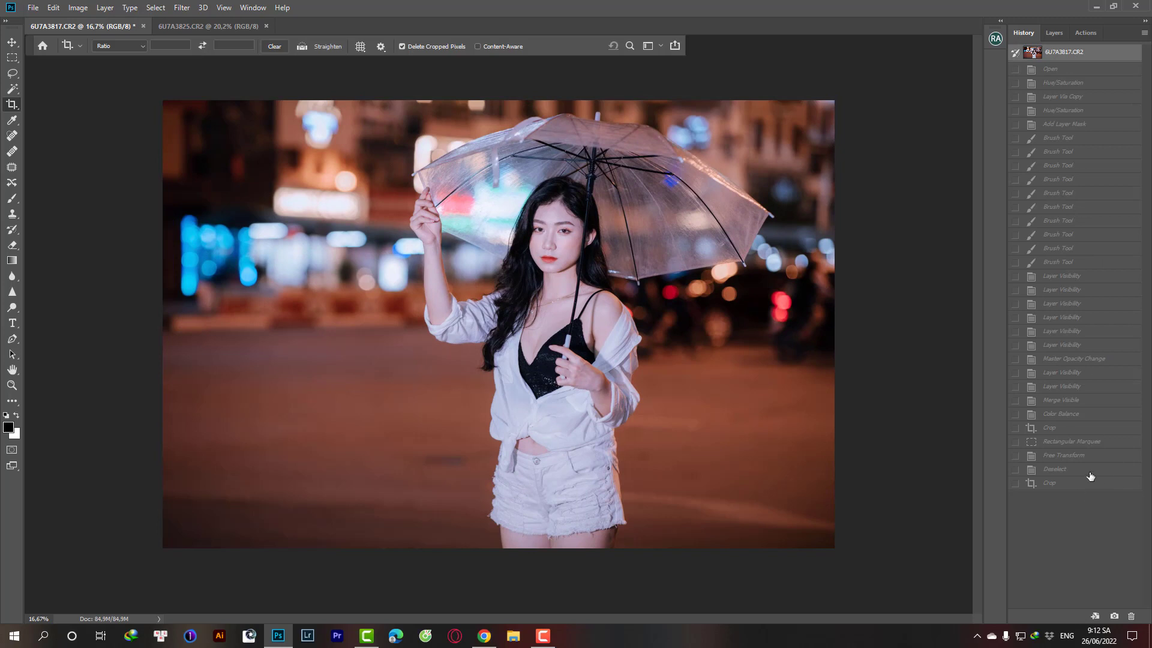
Restore the cropped version and patch out a spot on the road
{"action": "left_click", "coordinate": [1051, 483]}
{"action": "key", "text": "j"}
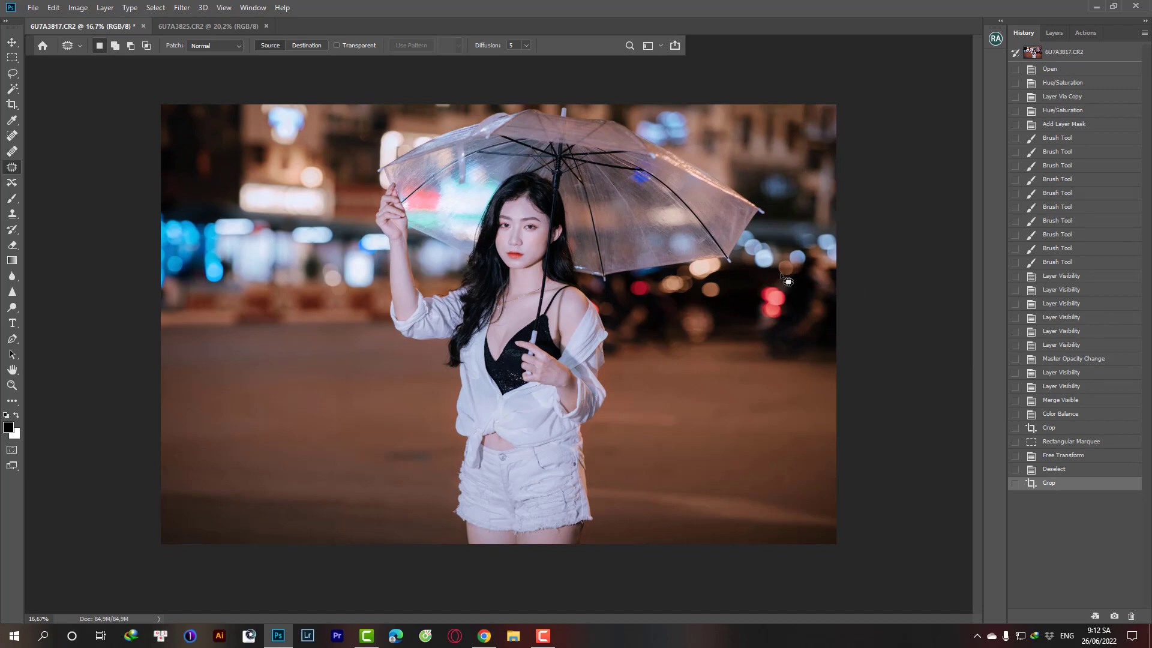
{"action": "scroll", "coordinate": [531, 294], "scroll_direction": "up", "scroll_amount": 2}
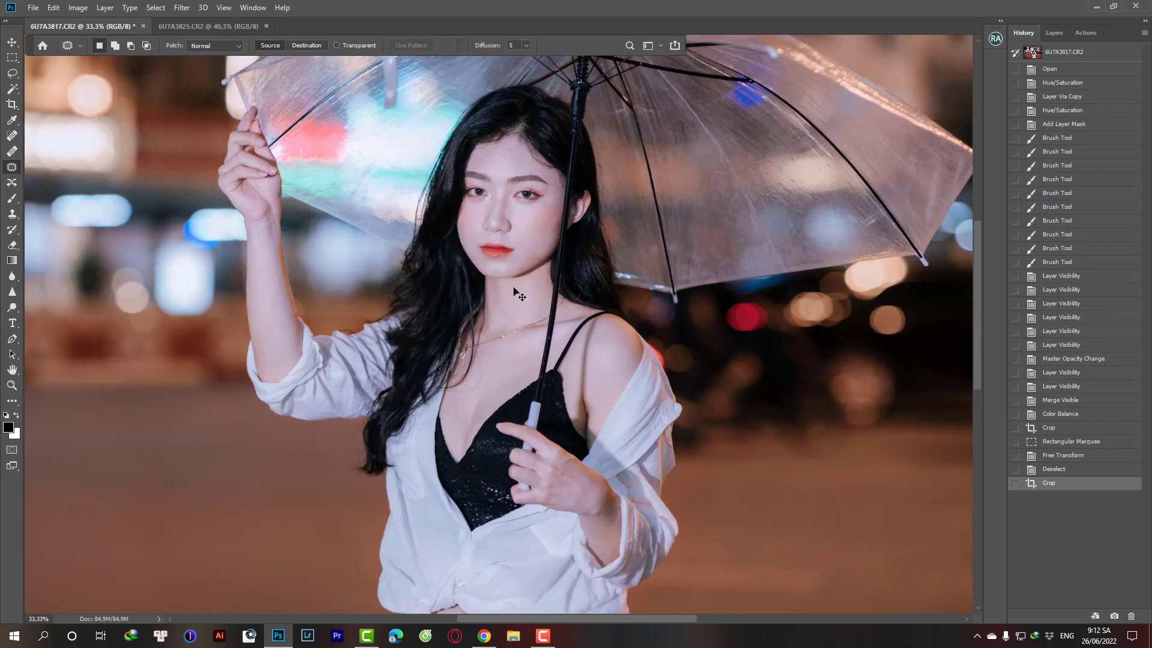
{"action": "scroll", "coordinate": [538, 366], "scroll_direction": "up", "scroll_amount": 2}
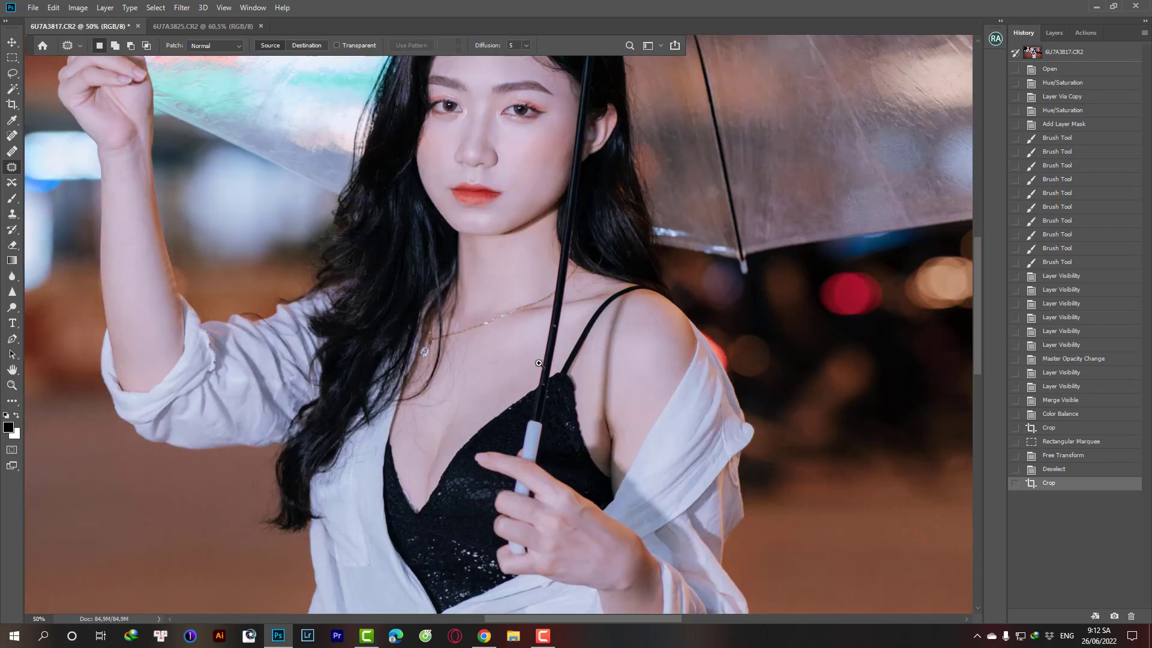
{"action": "scroll", "coordinate": [539, 372], "scroll_direction": "down", "scroll_amount": 2}
{"action": "scroll", "coordinate": [543, 367], "scroll_direction": "down", "scroll_amount": 1}
{"action": "scroll", "coordinate": [549, 361], "scroll_direction": "down", "scroll_amount": 1}
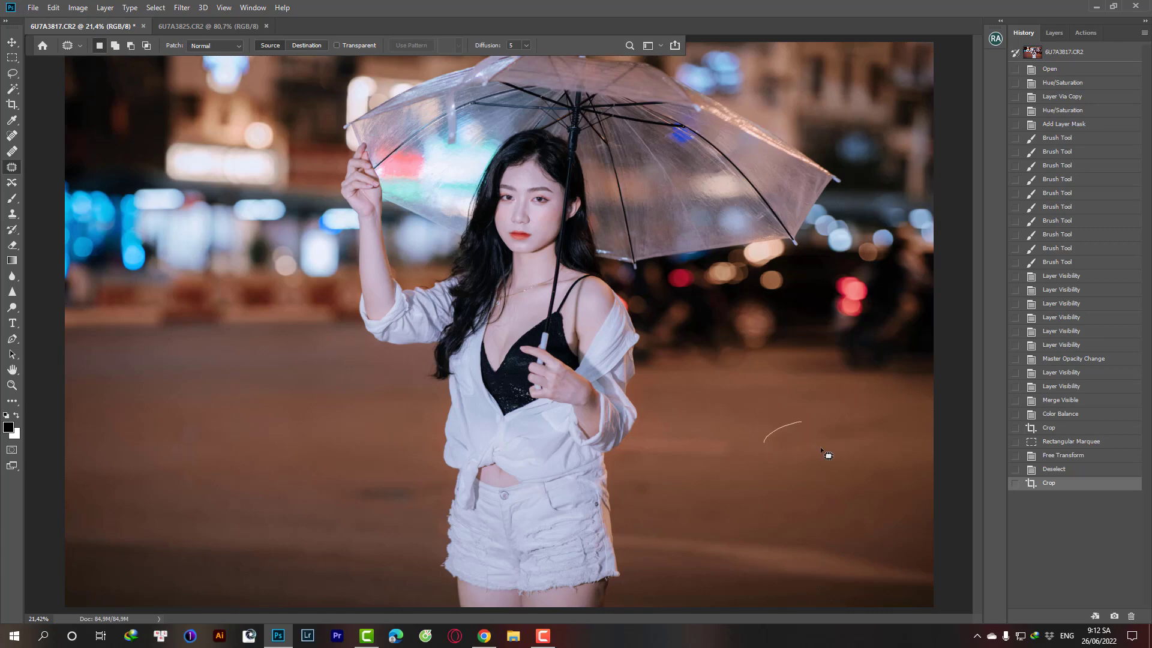
{"action": "mouse_move", "coordinate": [821, 447]}
{"action": "left_mouse_down"}
{"action": "mouse_move", "coordinate": [774, 450]}
{"action": "mouse_move", "coordinate": [862, 418]}
{"action": "mouse_move", "coordinate": [840, 413]}
{"action": "mouse_move", "coordinate": [863, 443]}
{"action": "mouse_move", "coordinate": [864, 413]}
{"action": "mouse_move", "coordinate": [847, 404]}
{"action": "left_mouse_up"}
{"action": "key", "text": "ctrl+d"}
Patch away the blemishes on the woman's forehead
{"action": "scroll", "coordinate": [528, 204], "scroll_direction": "up", "scroll_amount": 1}
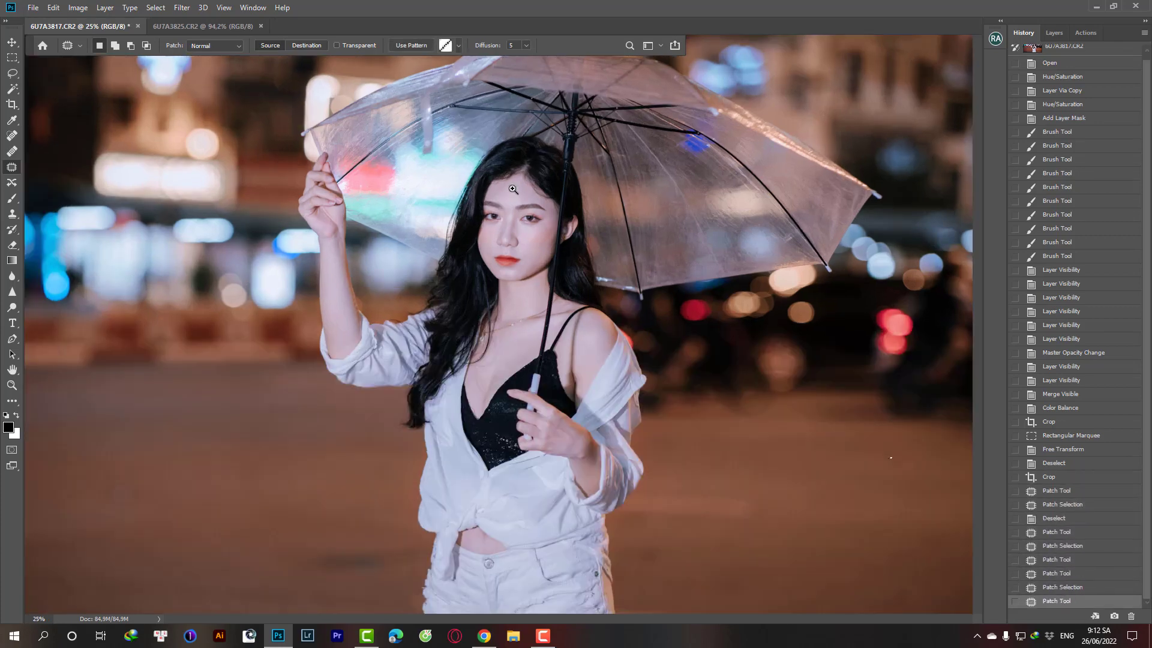
{"action": "scroll", "coordinate": [528, 204], "scroll_direction": "up", "scroll_amount": 1}
{"action": "key", "text": "ctrl+d"}
{"action": "scroll", "coordinate": [529, 195], "scroll_direction": "up", "scroll_amount": 2}
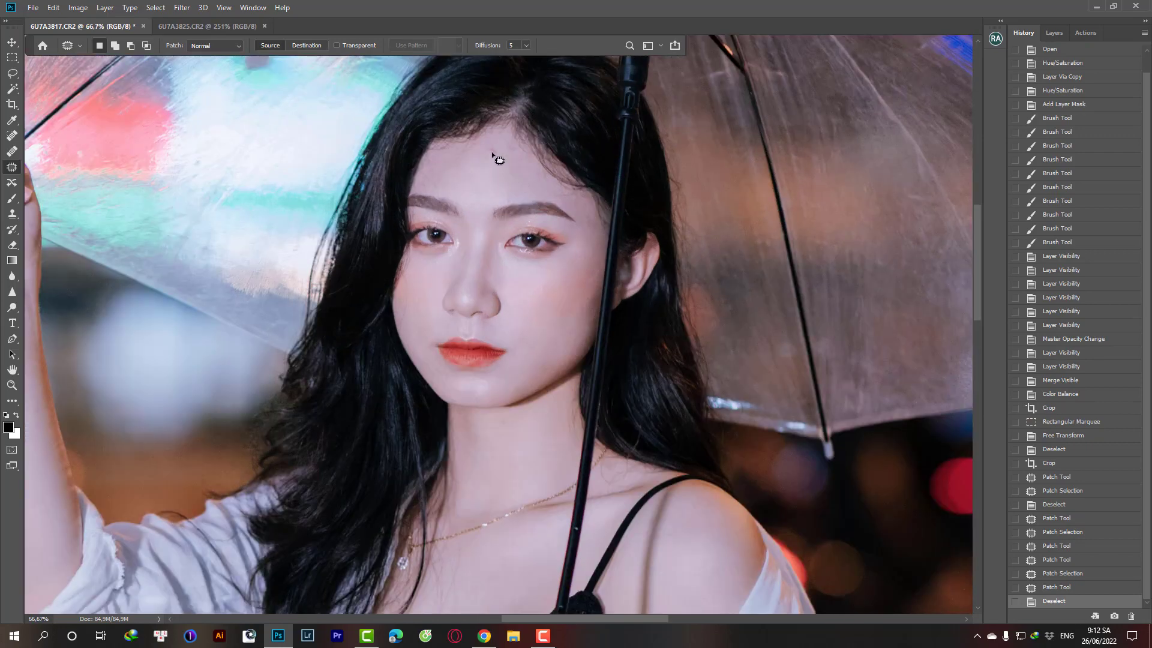
{"action": "left_click_drag", "start_coordinate": [510, 159], "coordinate": [492, 142]}
{"action": "left_click_drag", "start_coordinate": [497, 153], "coordinate": [507, 222]}
{"action": "key", "text": "ctrl+d"}
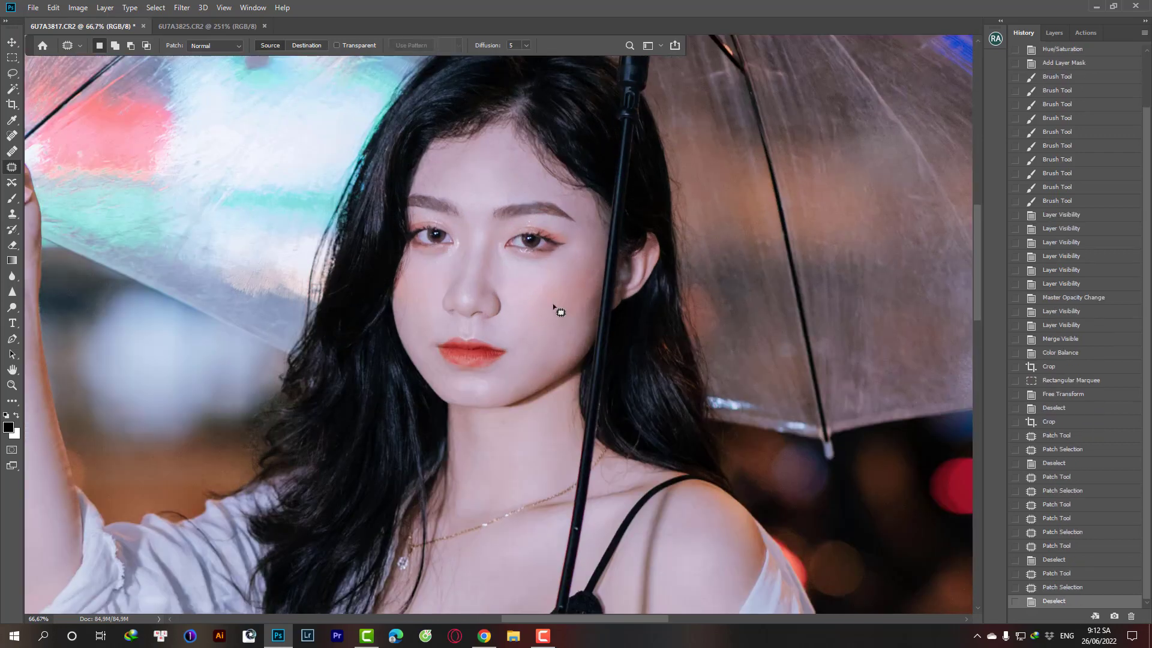
Patch two cheek blemishes and two small spots on the chin
{"action": "left_click_drag", "start_coordinate": [585, 269], "coordinate": [555, 360]}
{"action": "key", "text": "ctrl+d"}
{"action": "mouse_move", "coordinate": [540, 336]}
{"action": "left_mouse_down"}
{"action": "mouse_move", "coordinate": [557, 350]}
{"action": "mouse_move", "coordinate": [543, 342]}
{"action": "mouse_move", "coordinate": [570, 332]}
{"action": "mouse_move", "coordinate": [485, 387]}
{"action": "mouse_move", "coordinate": [457, 384]}
{"action": "left_mouse_up"}
{"action": "key", "text": "ctrl+d"}
{"action": "left_click_drag", "start_coordinate": [458, 386], "coordinate": [504, 381]}
{"action": "mouse_move", "coordinate": [489, 380]}
{"action": "left_mouse_down"}
{"action": "mouse_move", "coordinate": [461, 380]}
{"action": "mouse_move", "coordinate": [466, 388]}
{"action": "left_mouse_up"}
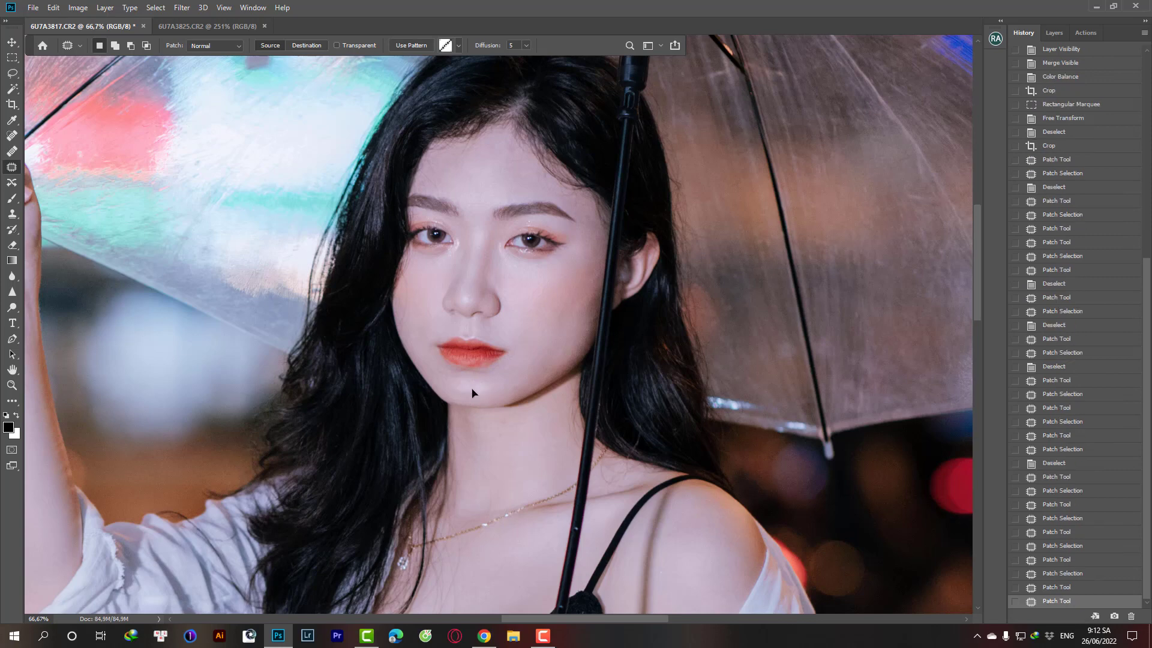
{"action": "key", "text": "ctrl+d"}
Duplicate the retouched image onto a new layer
{"action": "scroll", "coordinate": [556, 384], "scroll_direction": "down", "scroll_amount": 3}
{"action": "scroll", "coordinate": [557, 384], "scroll_direction": "down", "scroll_amount": 3}
{"action": "scroll", "coordinate": [561, 390], "scroll_direction": "down", "scroll_amount": 1}
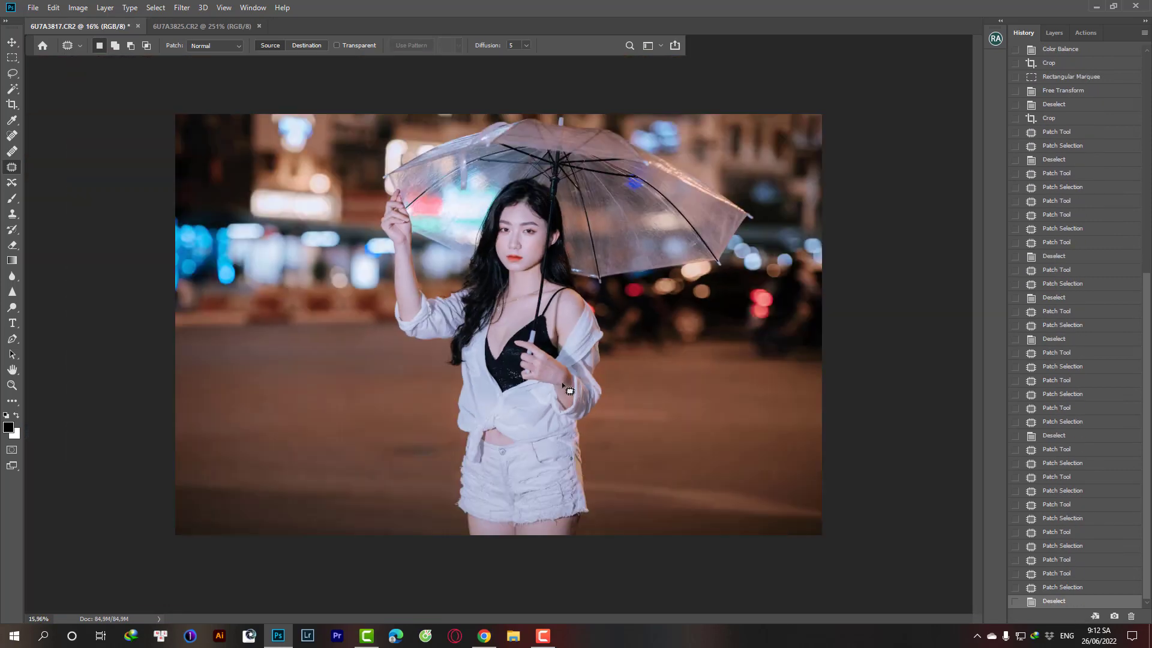
{"action": "key", "text": "ctrl+j"}
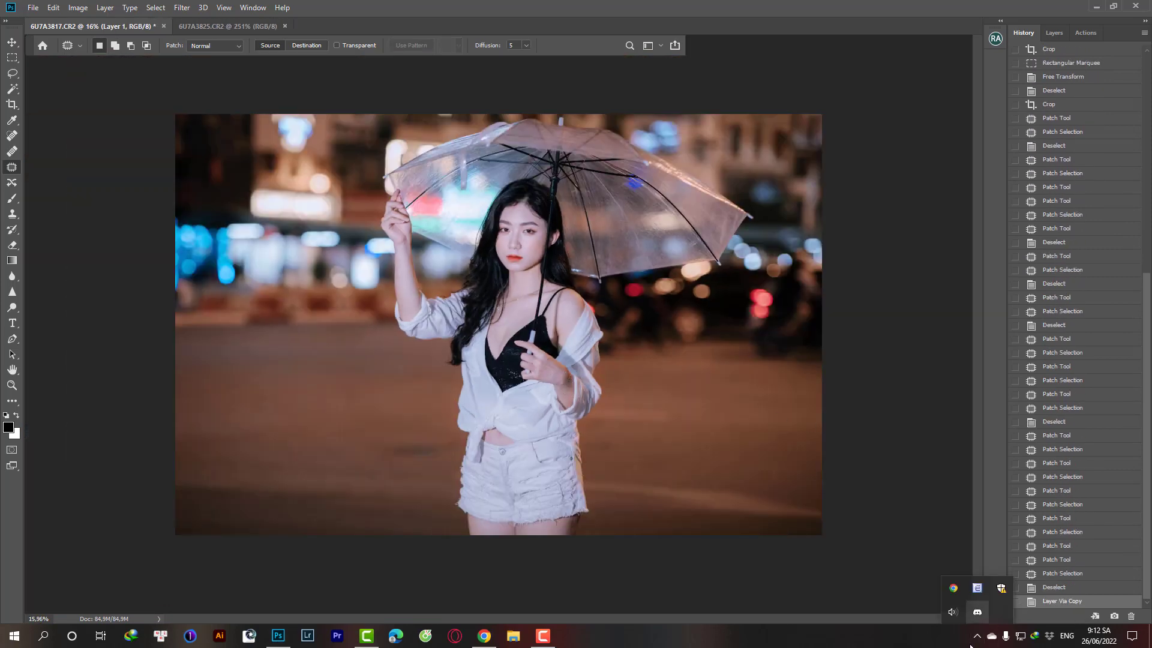
Black-mask and delete Layer 1, leaving only Background, then open Liquify
{"action": "left_click", "coordinate": [1055, 32]}
{"action": "key", "text": "b"}
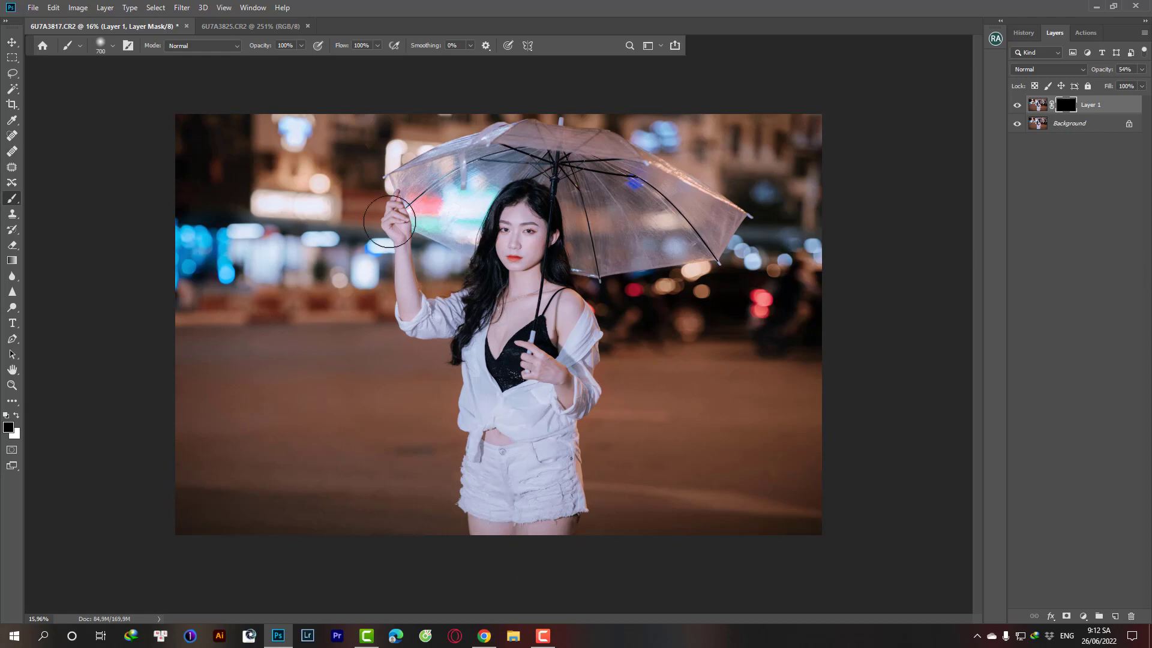
{"action": "key", "text": "Delete"}
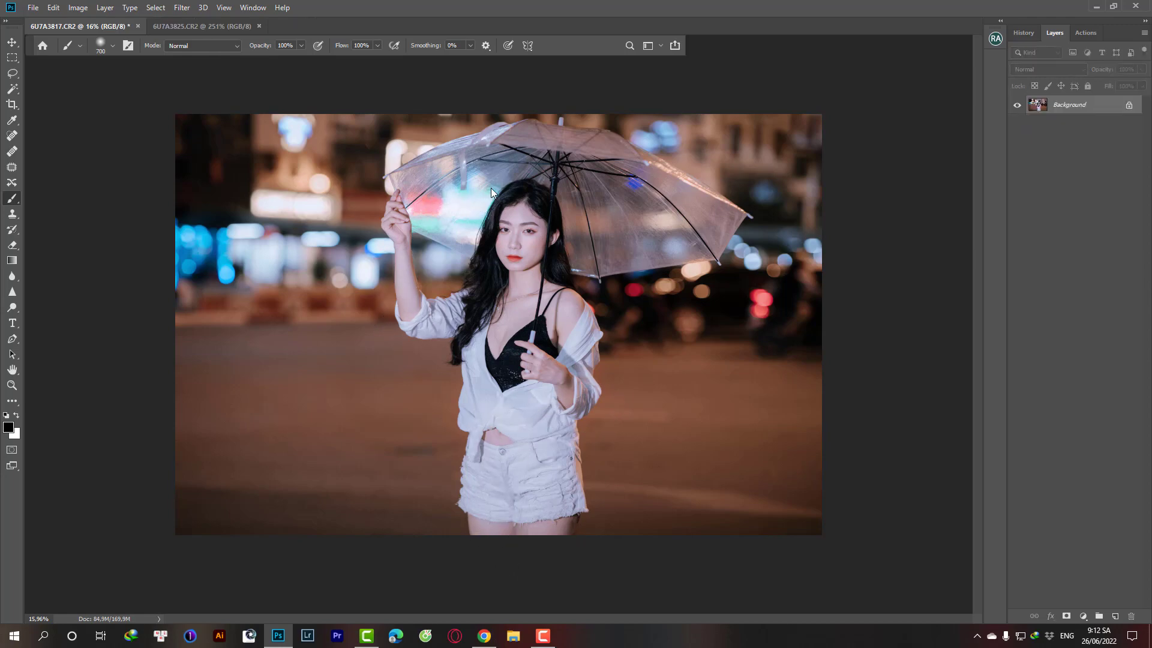
{"action": "key", "text": "ctrl+shift+x"}
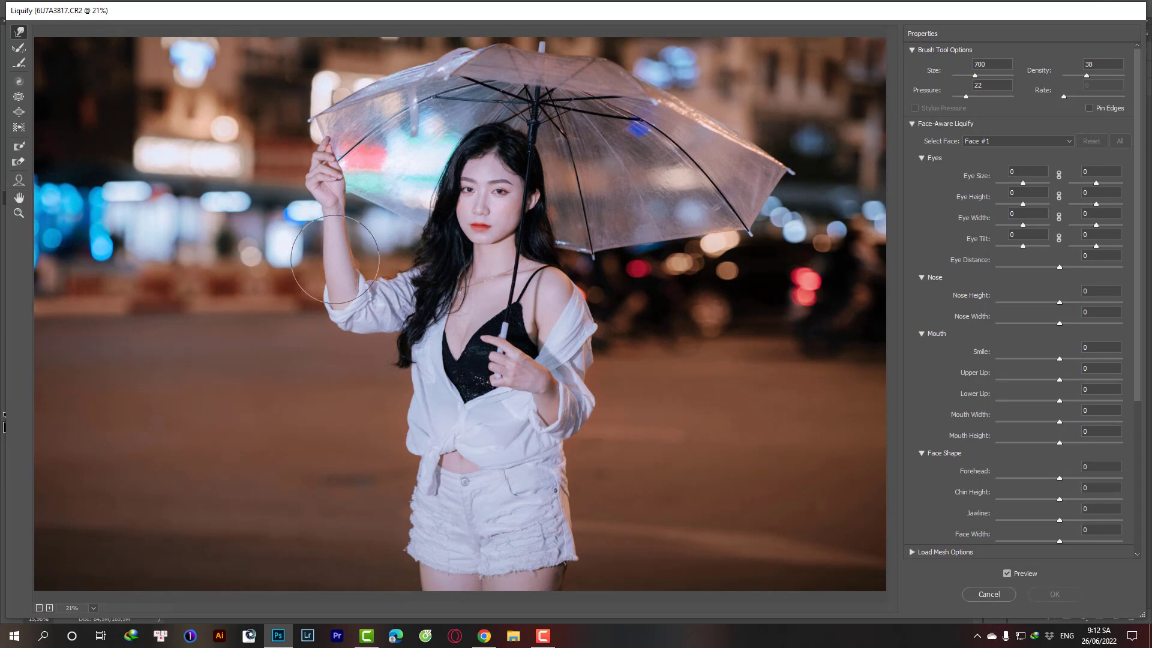
Warp the waist, shorts and shirt knot with a repeatedly resized Forward Warp brush
{"action": "key", "text": "bracketright"}
{"action": "left_click", "coordinate": [429, 479]}
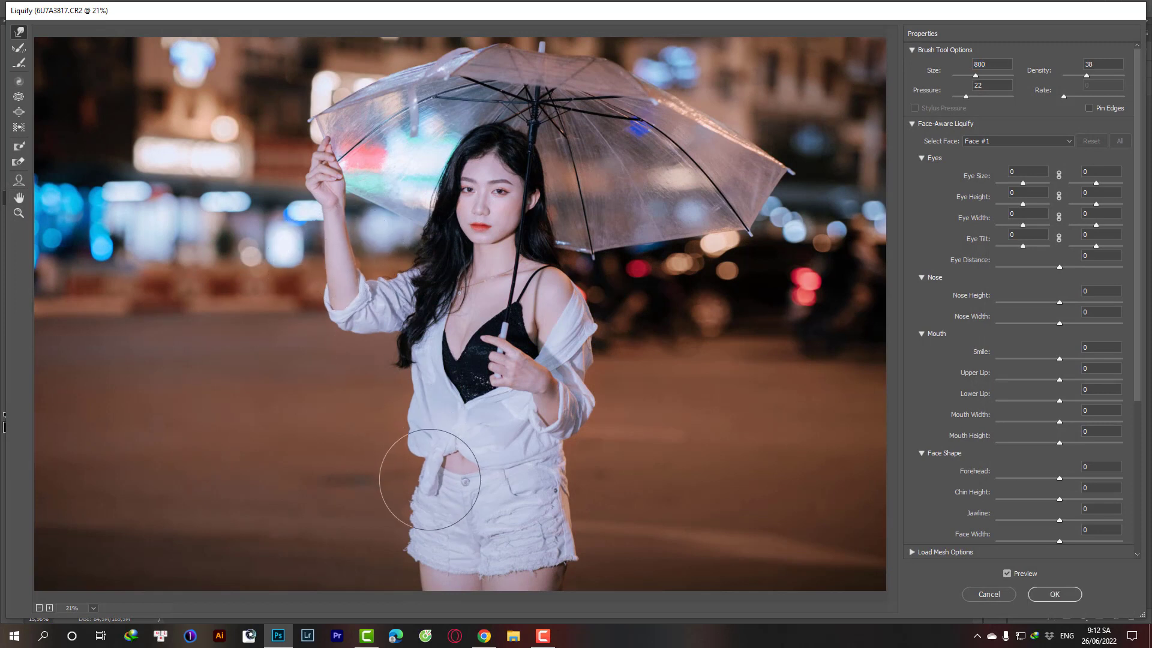
{"action": "key", "text": "bracketright"}
{"action": "key", "text": "bracketright"}
{"action": "key", "text": "bracketright"}
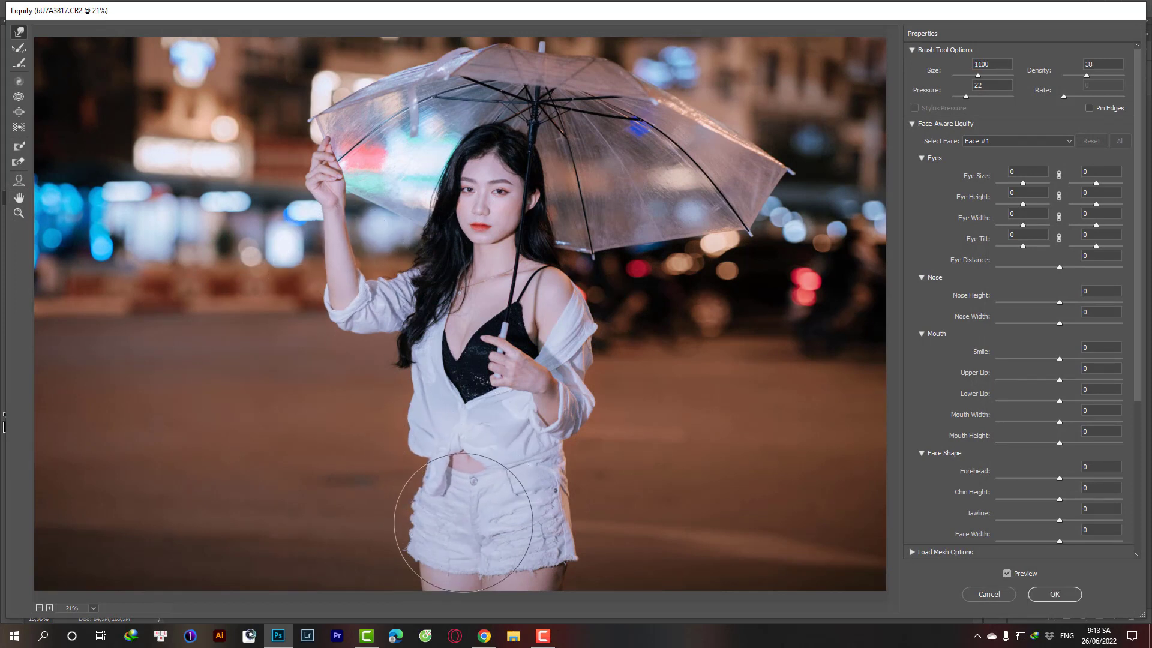
{"action": "key", "text": "bracketleft"}
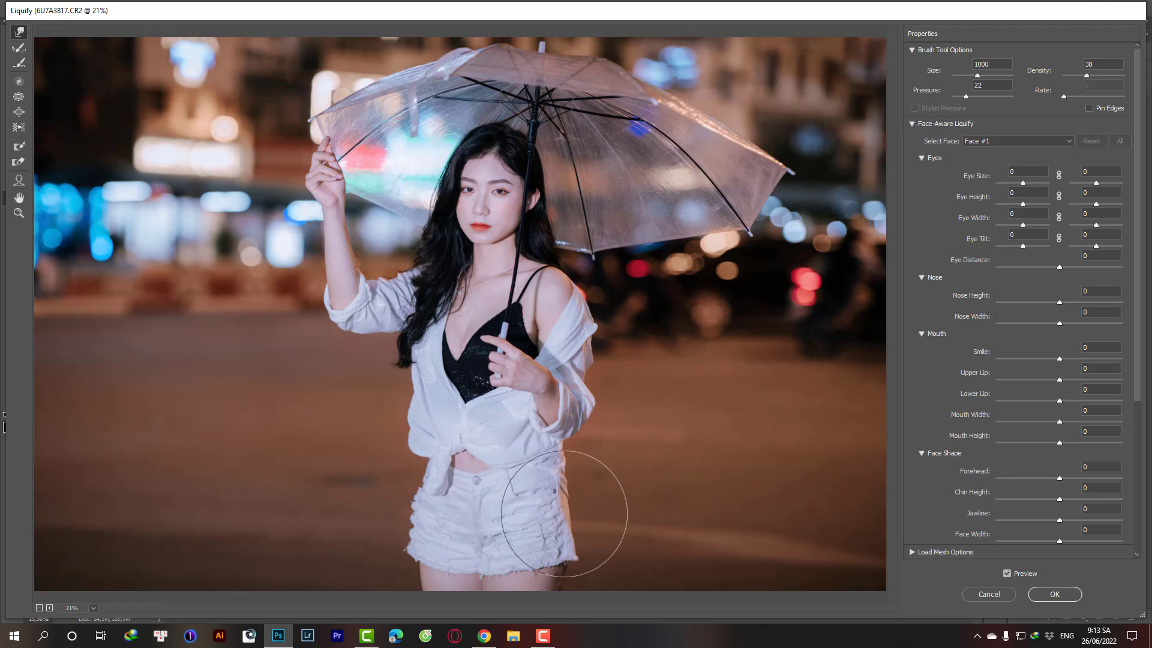
{"action": "key", "text": "bracketleft"}
{"action": "key", "text": "bracketleft"}
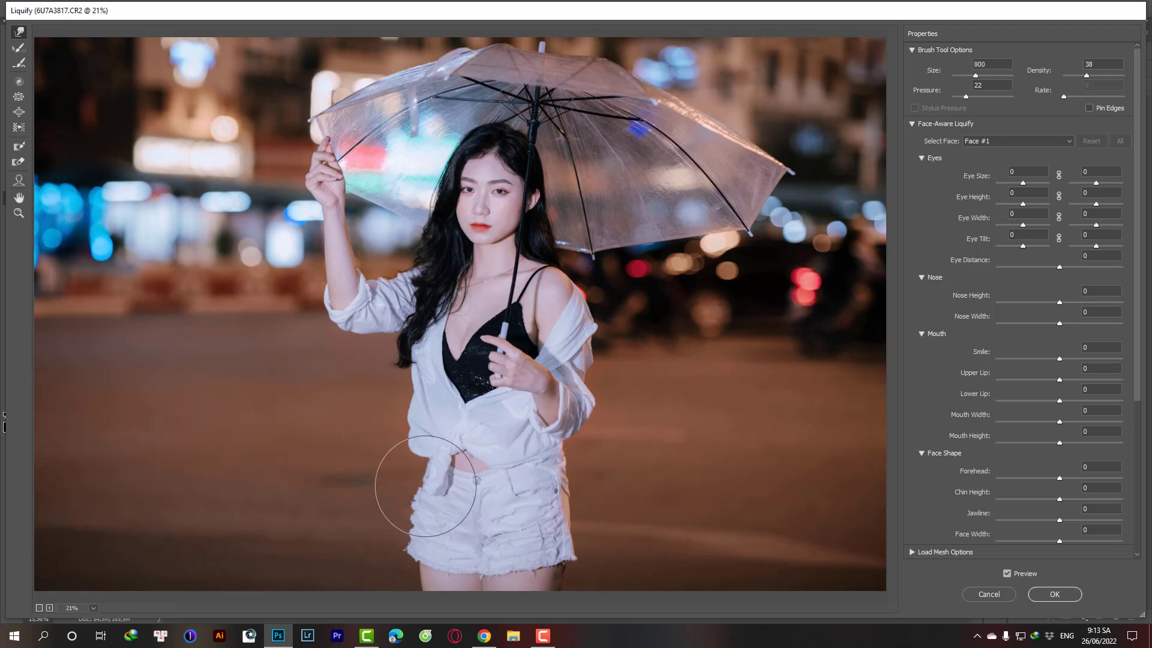
{"action": "key", "text": "bracketright"}
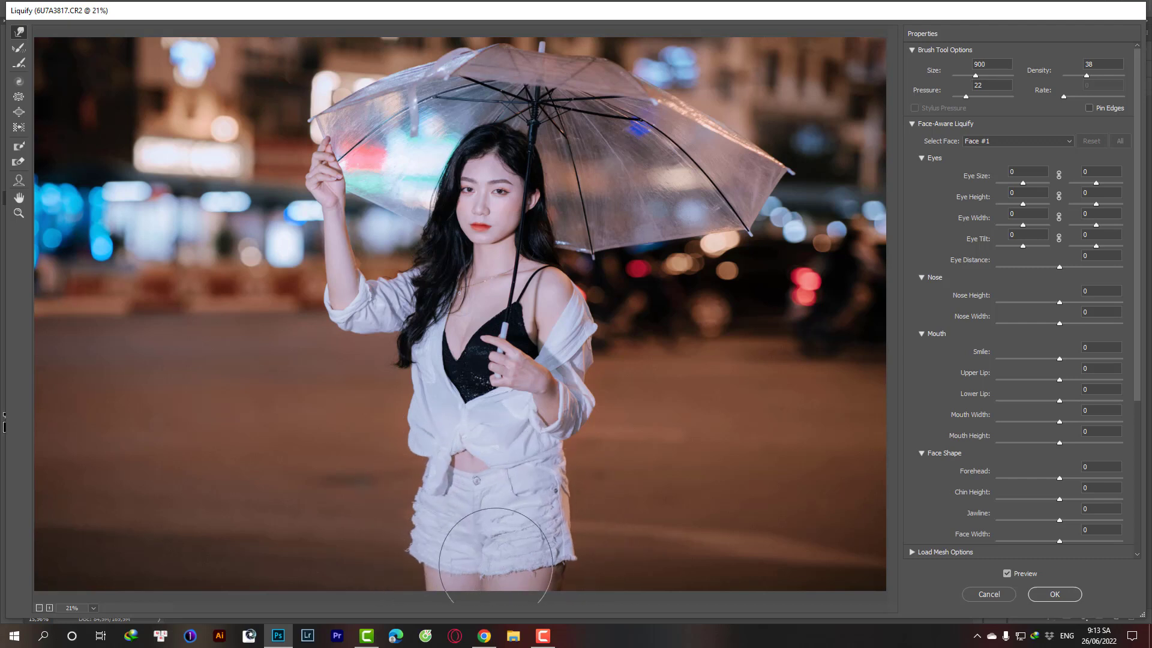
{"action": "key", "text": "bracketleft"}
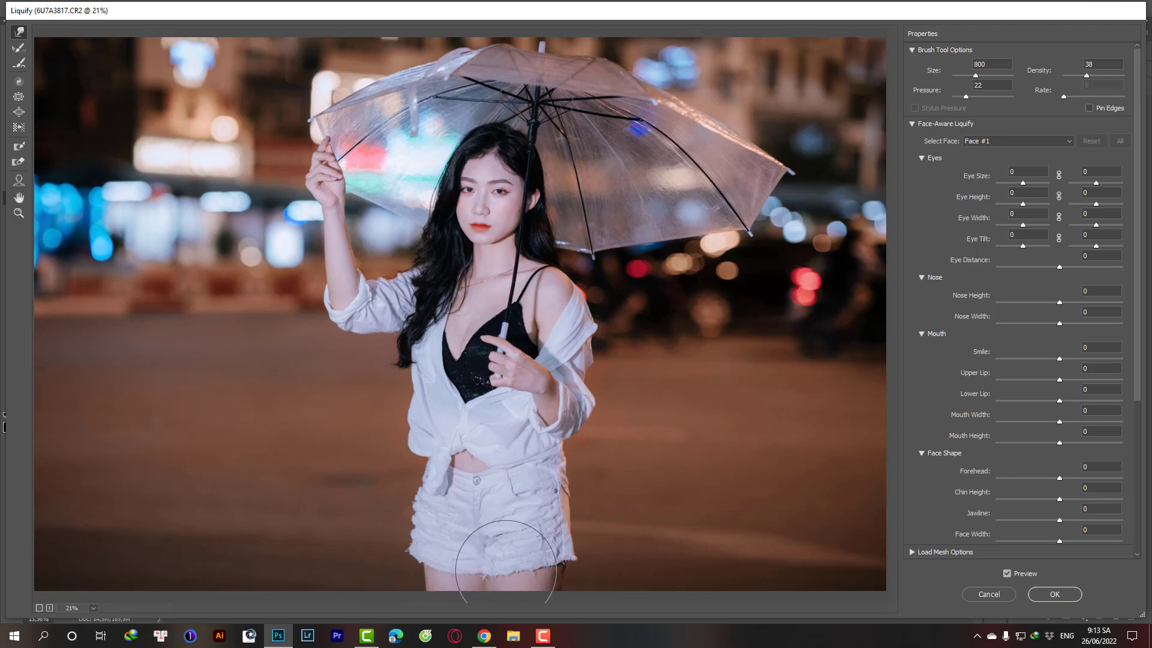
{"action": "key", "text": "bracketleft"}
{"action": "key", "text": "bracketleft"}
{"action": "key", "text": "bracketleft"}
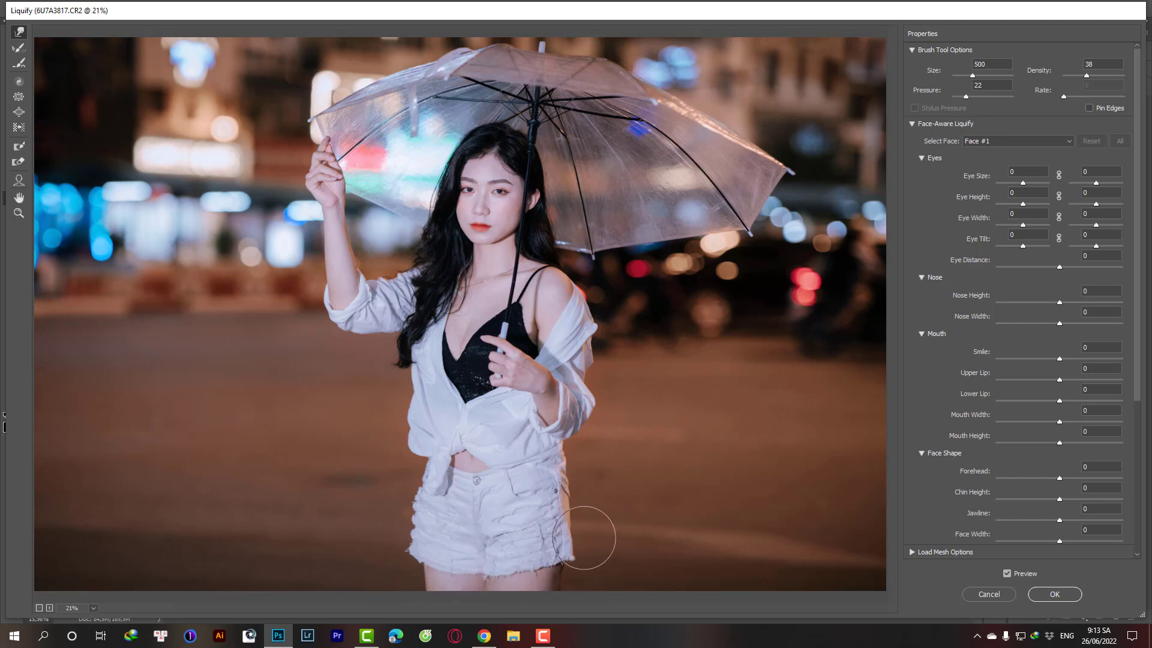
{"action": "key", "text": "bracketright"}
{"action": "key", "text": "bracketright"}
{"action": "key", "text": "bracketright"}
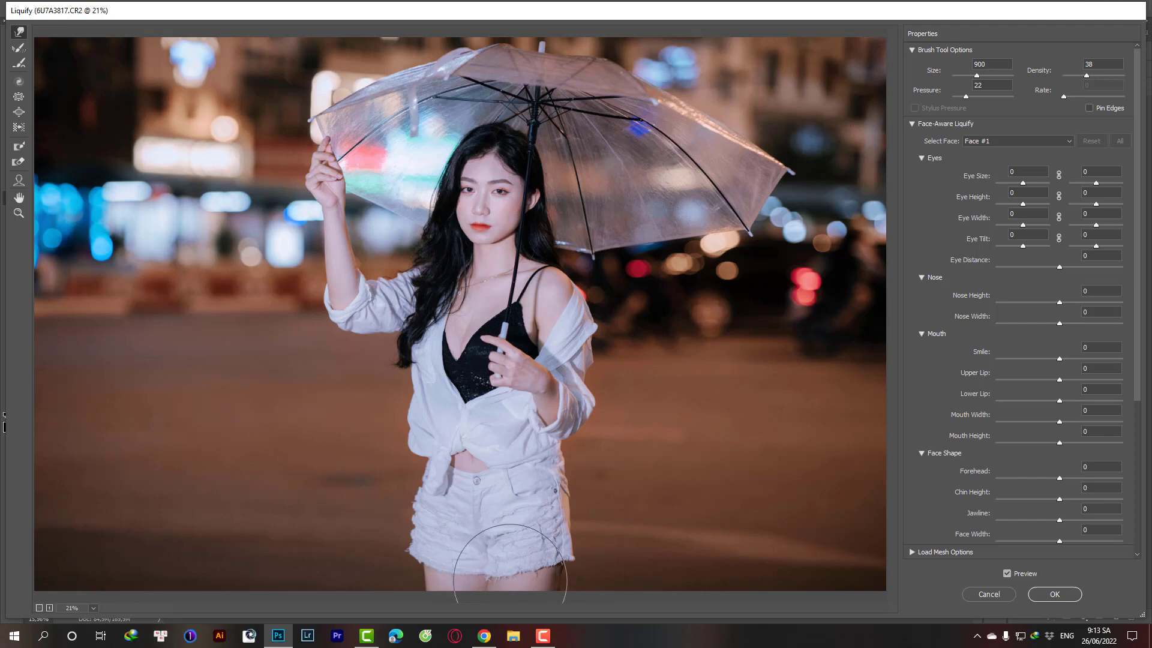
{"action": "key", "text": "bracketleft"}
{"action": "key", "text": "bracketleft"}
{"action": "key", "text": "bracketleft"}
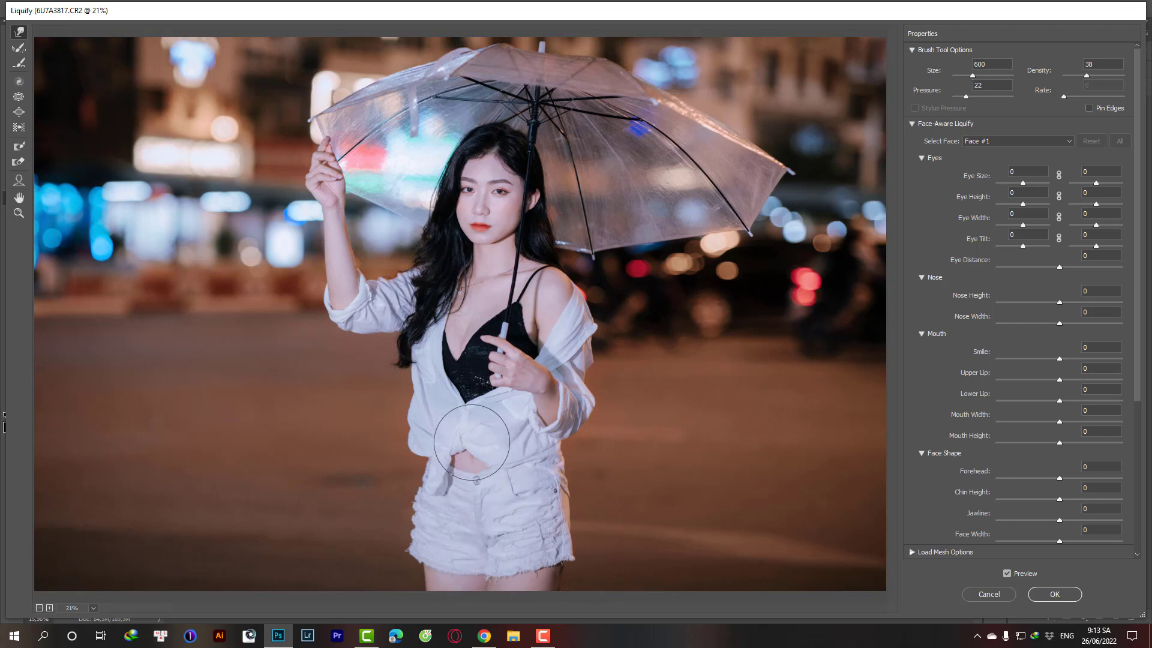
{"action": "key", "text": "bracketright"}
{"action": "key", "text": "bracketright"}
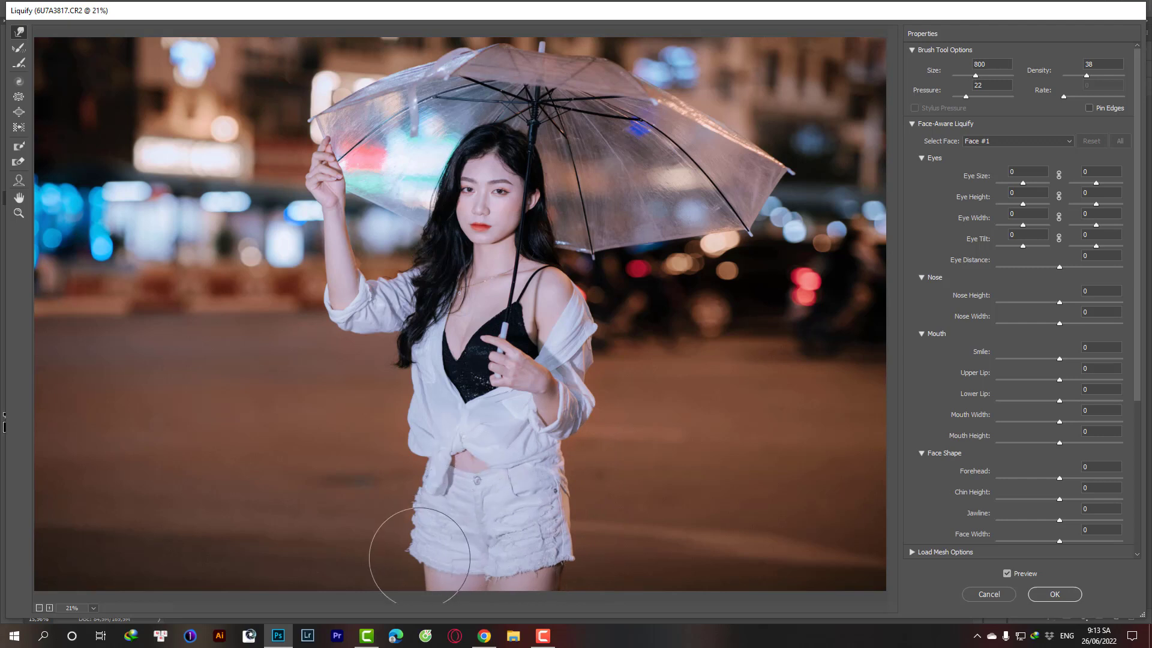
{"action": "key", "text": "bracketleft"}
{"action": "key", "text": "bracketleft"}
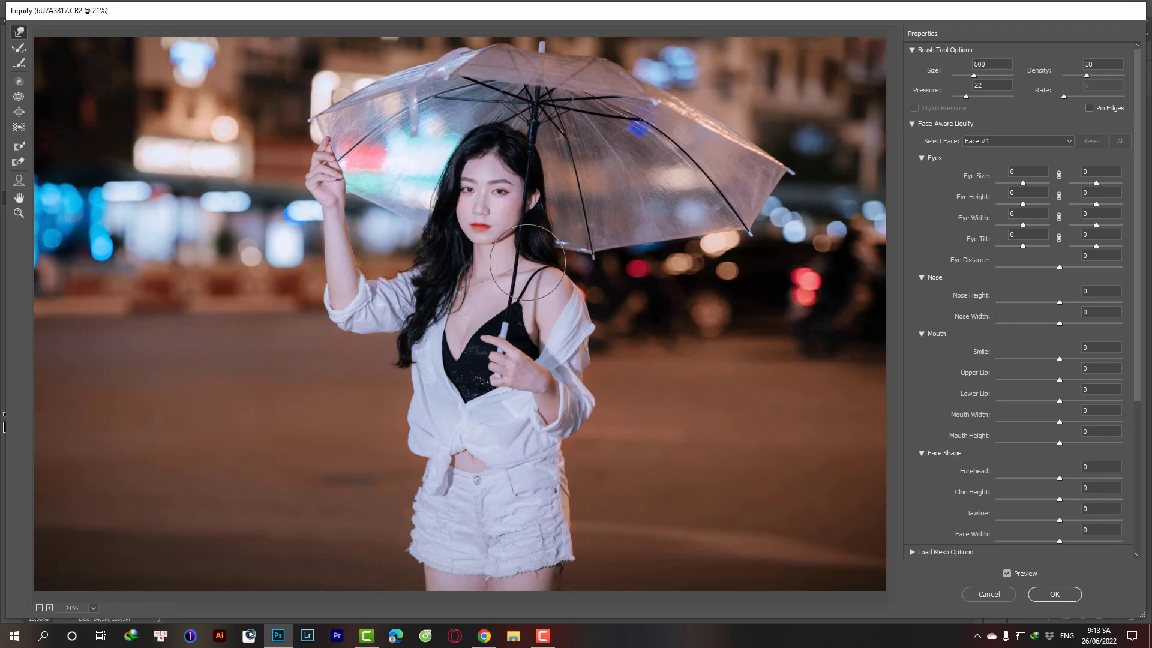
Refine the face, hair and jawline with a smaller warp brush, ending at size 300
{"action": "key", "text": "bracketleft"}
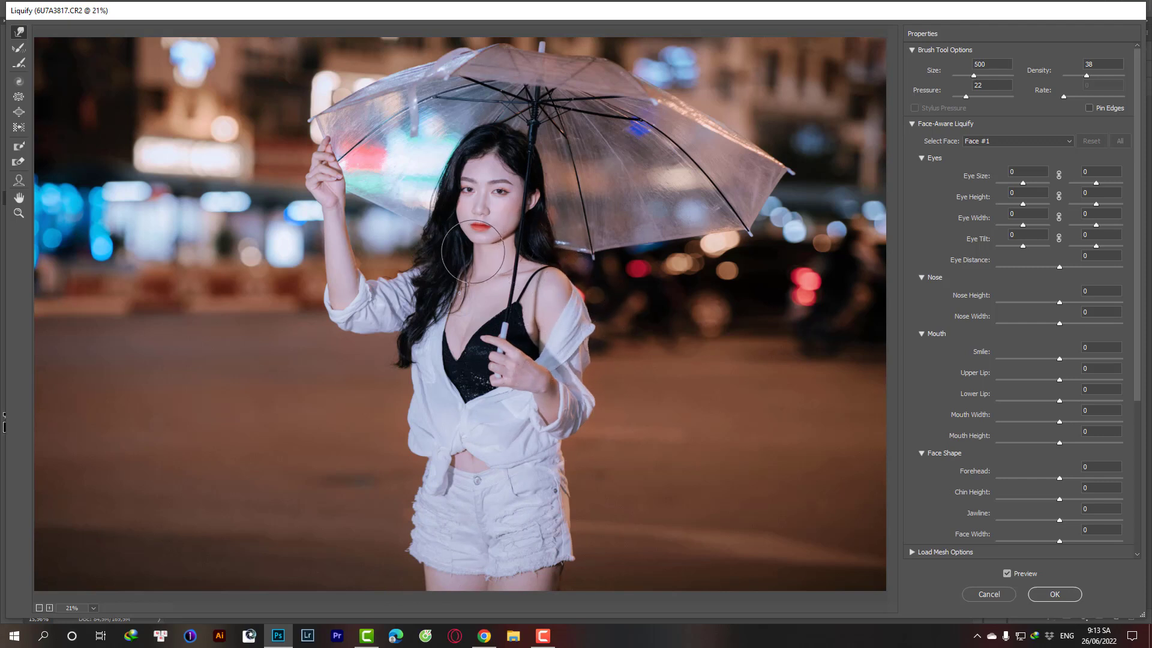
{"action": "key", "text": "bracketleft"}
{"action": "key", "text": "bracketleft"}
{"action": "key", "text": "bracketleft"}
{"action": "key", "text": "bracketright"}
{"action": "key", "text": "bracketright"}
{"action": "key", "text": "bracketright"}
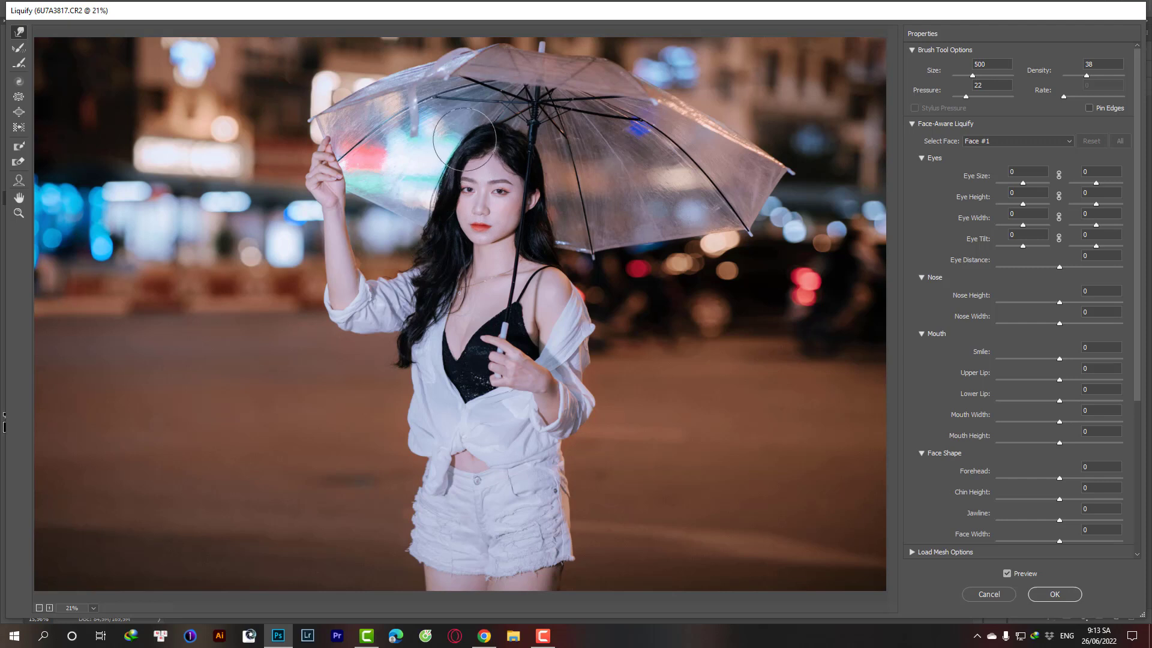
{"action": "key", "text": "bracketleft"}
{"action": "key", "text": "bracketleft"}
{"action": "key", "text": "bracketright"}
{"action": "key", "text": "bracketright"}
Warp the jawline and cheek in Liquify, resizing the brush as needed
{"action": "scroll", "coordinate": [460, 228], "scroll_direction": "up", "scroll_amount": 3}
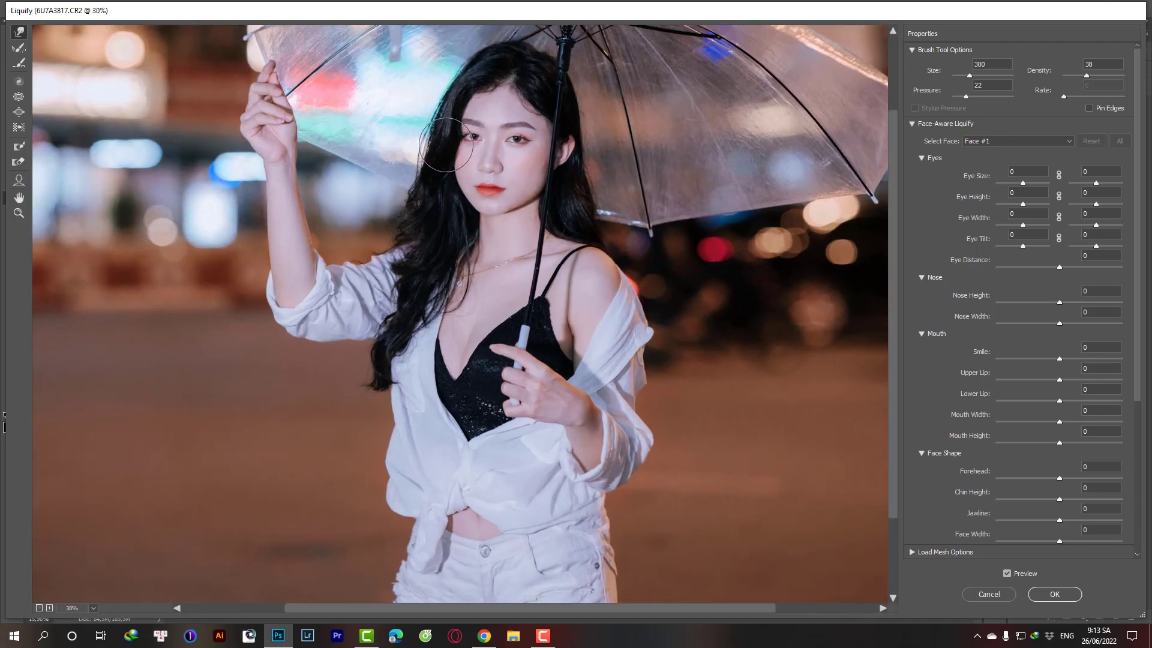
{"action": "key", "text": "bracketleft"}
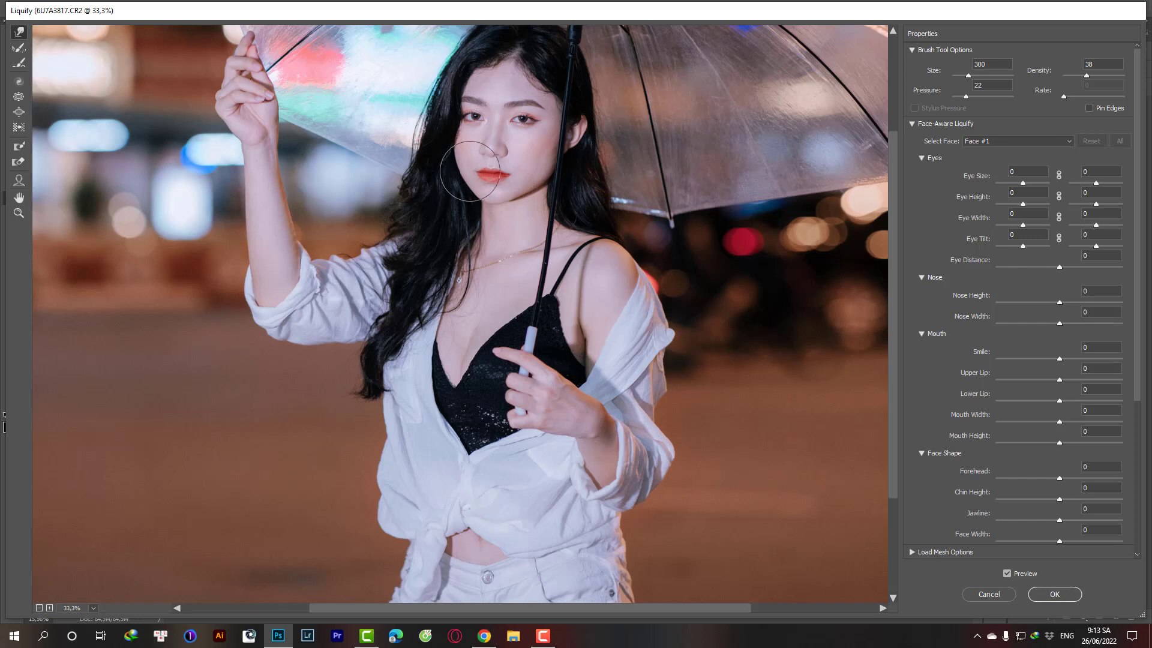
{"action": "key", "text": "bracketright"}
{"action": "key", "text": "bracketright"}
{"action": "key", "text": "bracketleft"}
{"action": "key", "text": "bracketleft"}
{"action": "key", "text": "bracketright"}
{"action": "key", "text": "bracketright"}
{"action": "key", "text": "bracketright"}
{"action": "key", "text": "bracketright"}
{"action": "key", "text": "bracketright"}
Warp the hair, chin and sides of the face, then apply the Liquify changes
{"action": "scroll", "coordinate": [571, 234], "scroll_direction": "down", "scroll_amount": 1}
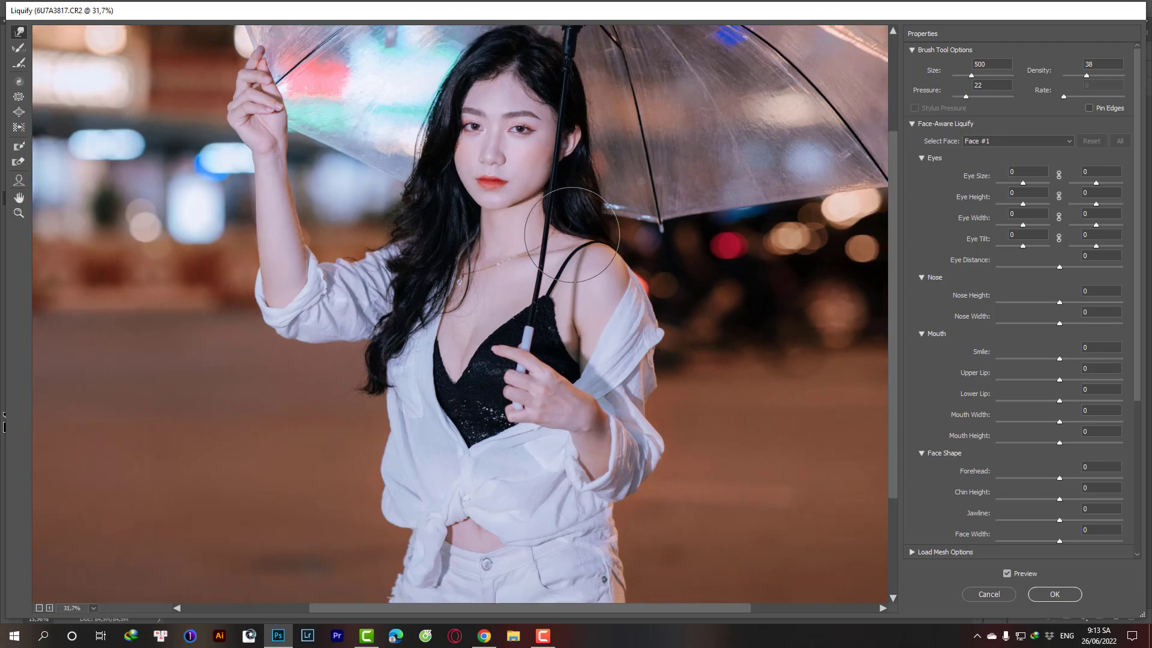
{"action": "scroll", "coordinate": [571, 234], "scroll_direction": "down", "scroll_amount": 1}
{"action": "key", "text": "bracketleft"}
{"action": "key", "text": "bracketleft"}
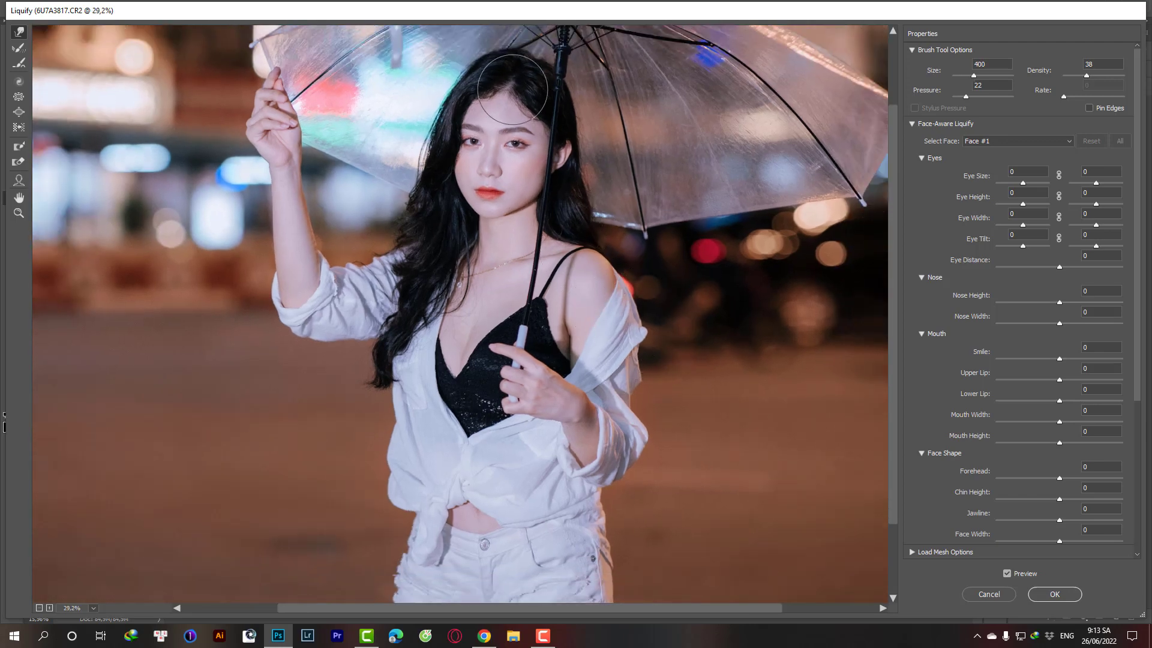
{"action": "key", "text": "bracketright"}
{"action": "key", "text": "bracketright"}
{"action": "key", "text": "bracketright"}
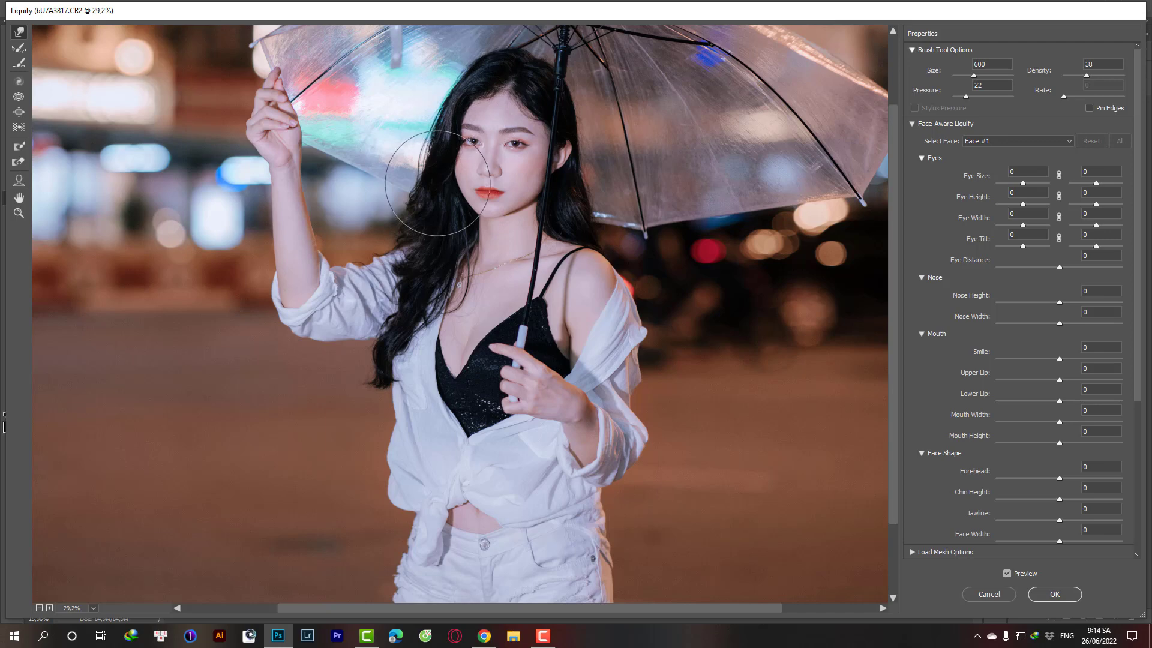
{"action": "key", "text": "bracketleft"}
{"action": "key", "text": "bracketleft"}
{"action": "key", "text": "bracketleft"}
{"action": "key", "text": "bracketright"}
{"action": "key", "text": "bracketright"}
{"action": "key", "text": "bracketright"}
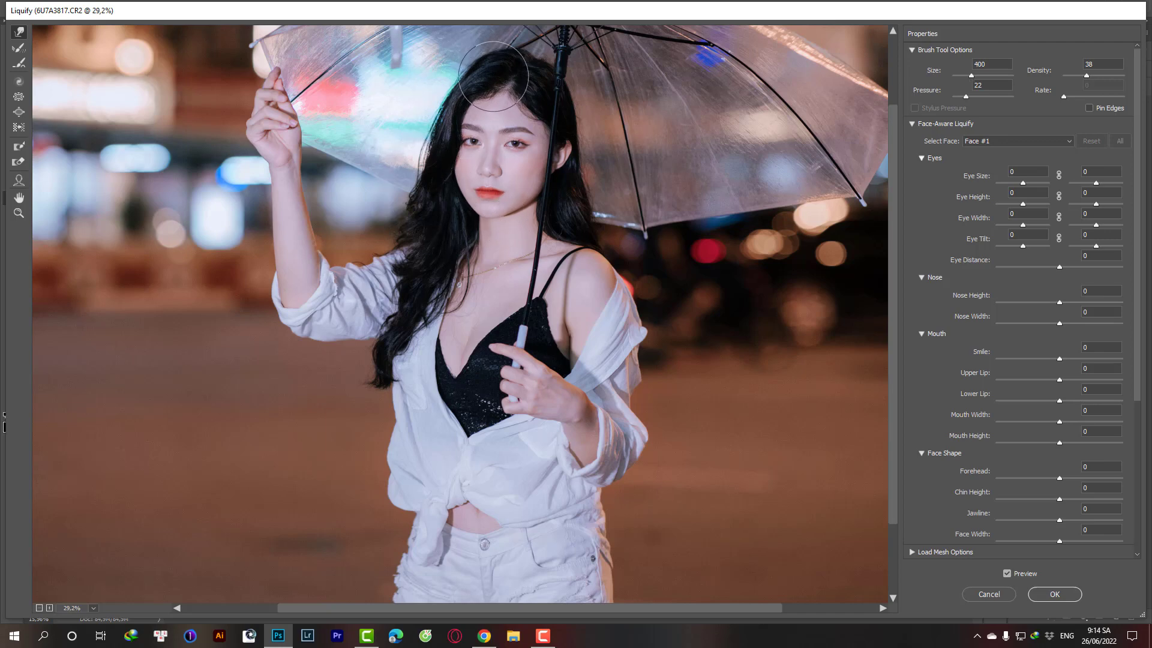
{"action": "scroll", "coordinate": [510, 102], "scroll_direction": "down", "scroll_amount": 2}
{"action": "scroll", "coordinate": [600, 103], "scroll_direction": "down", "scroll_amount": 1}
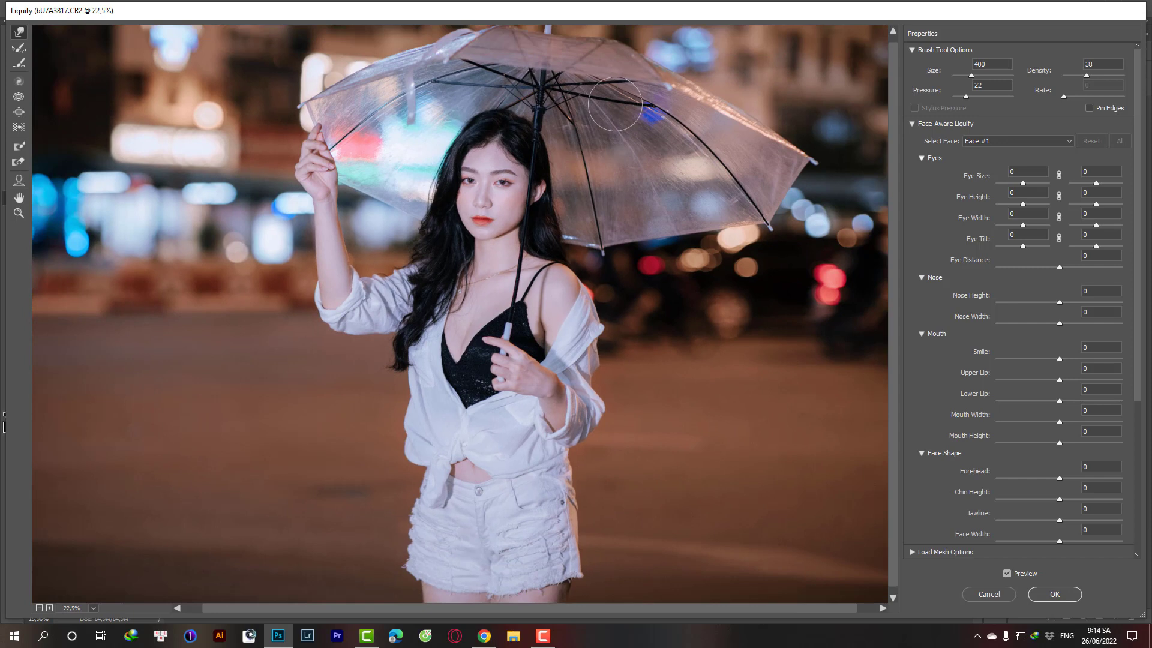
{"action": "key", "text": "bracketleft"}
{"action": "key", "text": "bracketleft"}
{"action": "key", "text": "bracketleft"}
{"action": "key", "text": "bracketright"}
{"action": "key", "text": "bracketright"}
{"action": "key", "text": "bracketright"}
{"action": "key", "text": "Return"}
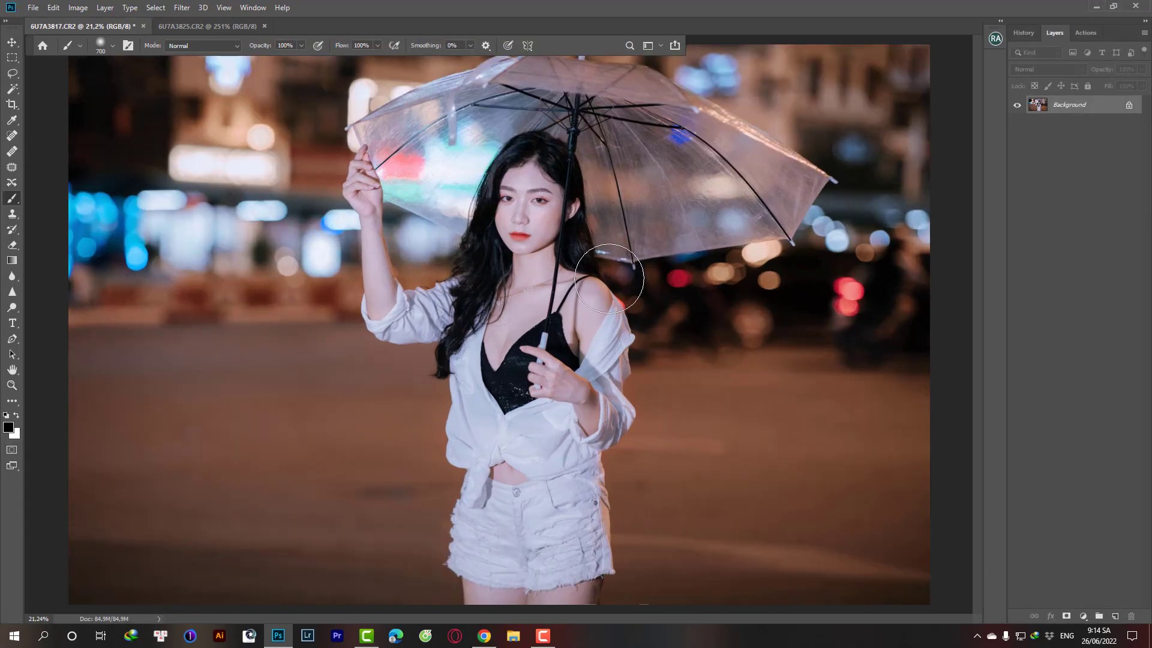
Crop the photo slightly tighter from the bottom edge and top-left corner
{"action": "key", "text": "ctrl+minus"}
{"action": "key", "text": "c"}
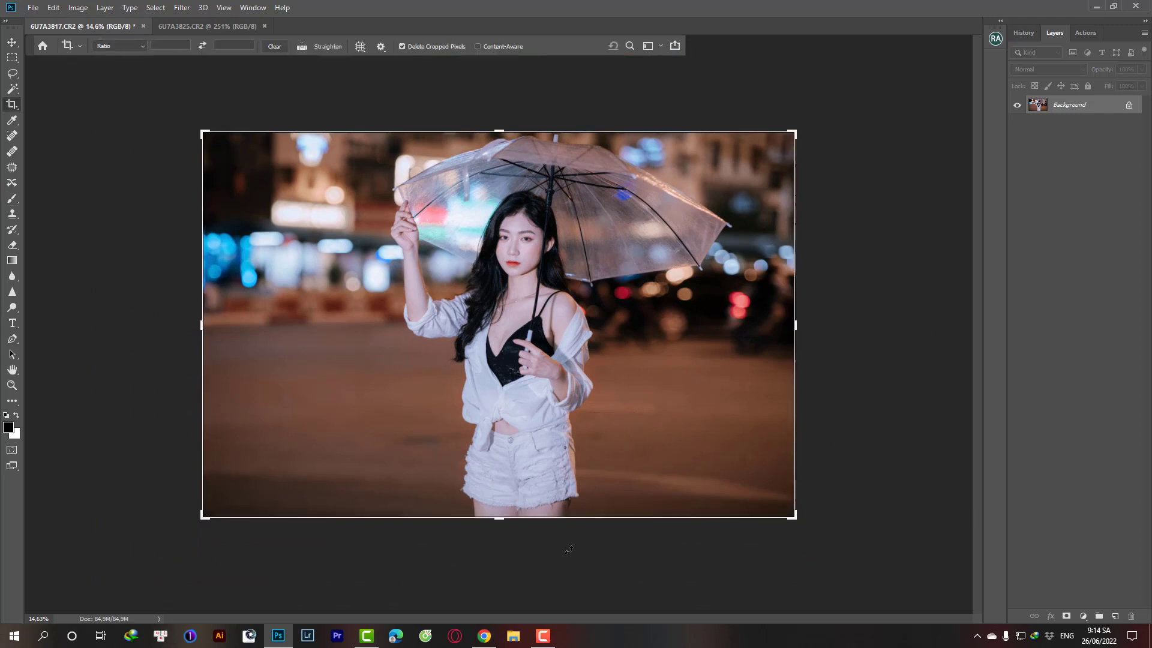
{"action": "left_click_drag", "start_coordinate": [506, 519], "coordinate": [505, 515]}
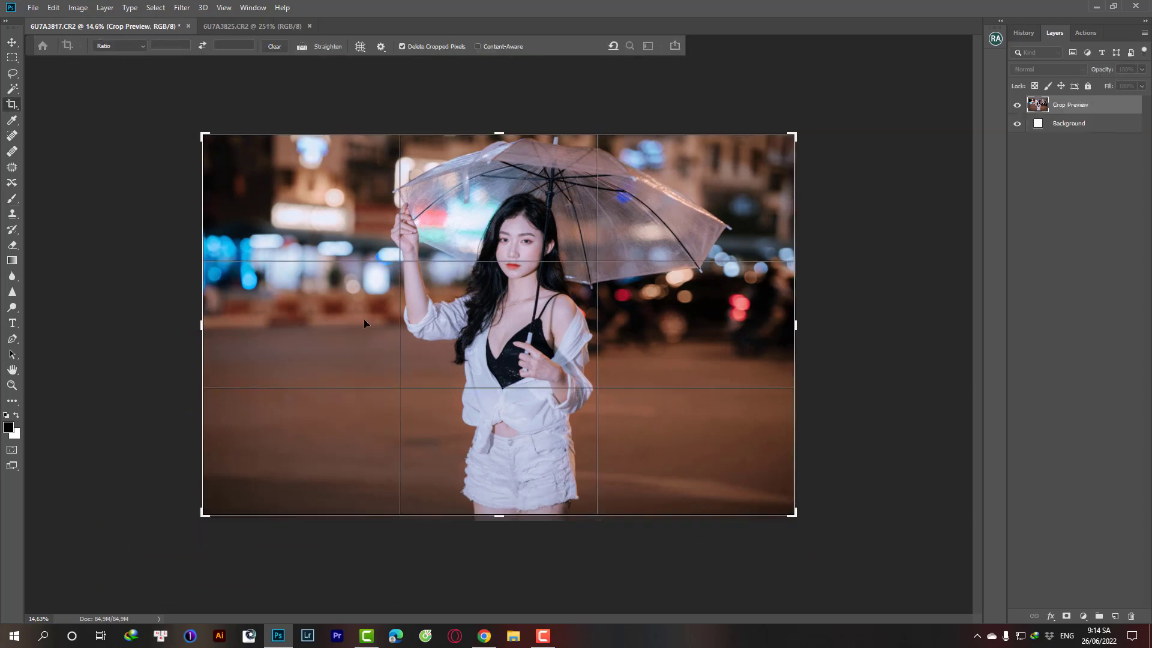
{"action": "left_click_drag", "start_coordinate": [207, 137], "coordinate": [202, 135]}
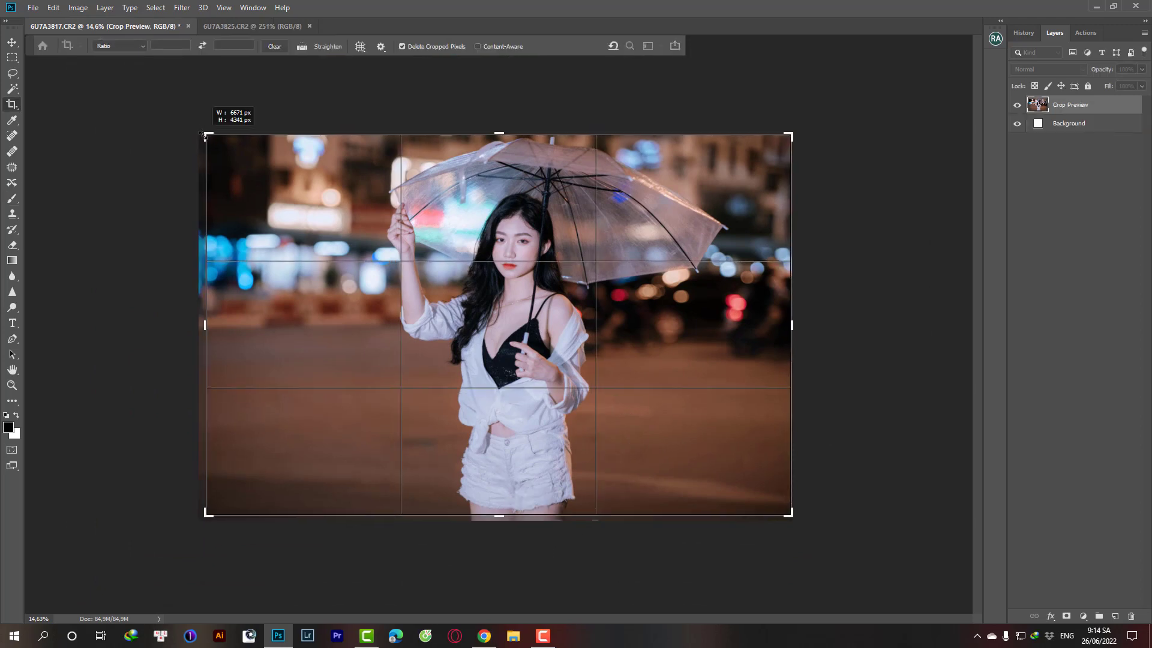
{"action": "key", "text": "Return"}
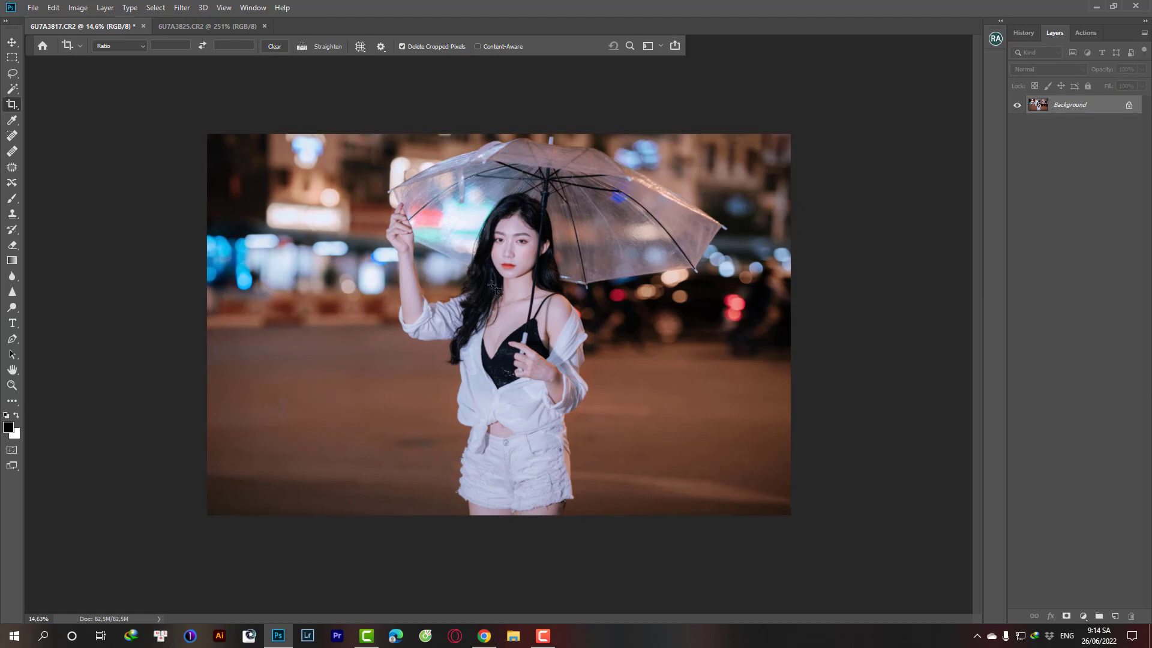
Switch to the Patch tool to resume blemish retouching
{"action": "key", "text": "j"}
{"action": "scroll", "coordinate": [596, 339], "scroll_direction": "up", "scroll_amount": 2}
{"action": "scroll", "coordinate": [597, 340], "scroll_direction": "down", "scroll_amount": 2}
{"action": "scroll", "coordinate": [597, 340], "scroll_direction": "up", "scroll_amount": 1}
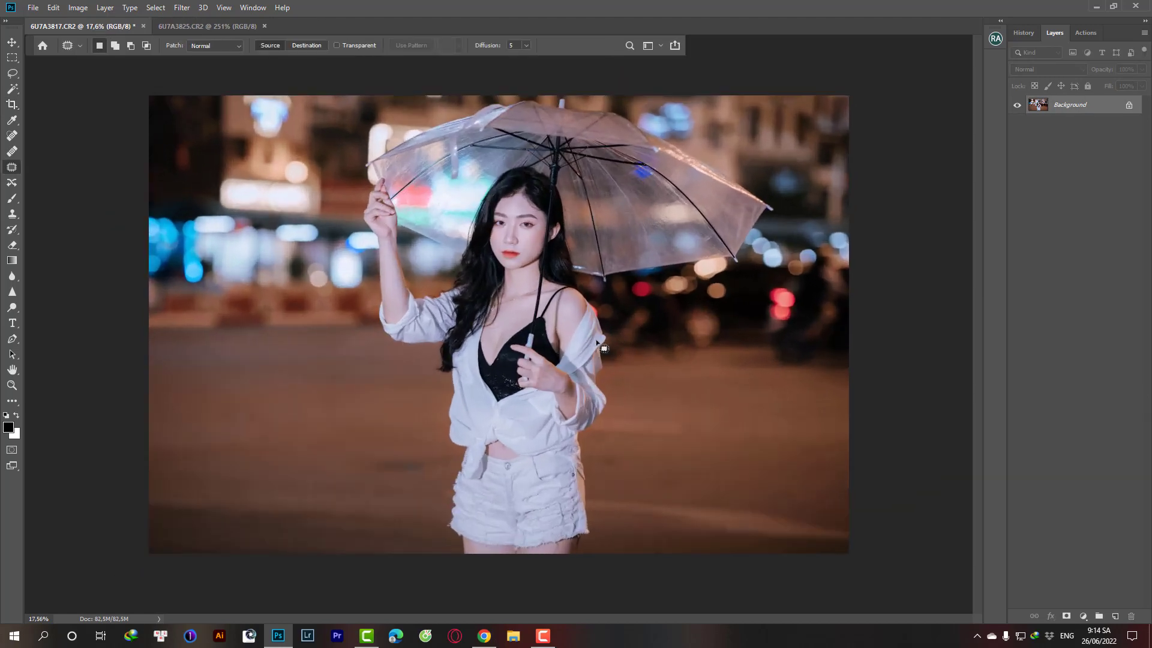
{"action": "scroll", "coordinate": [602, 347], "scroll_direction": "down", "scroll_amount": 1}
{"action": "scroll", "coordinate": [576, 344], "scroll_direction": "down", "scroll_amount": 1}
{"action": "scroll", "coordinate": [549, 342], "scroll_direction": "up", "scroll_amount": 1}
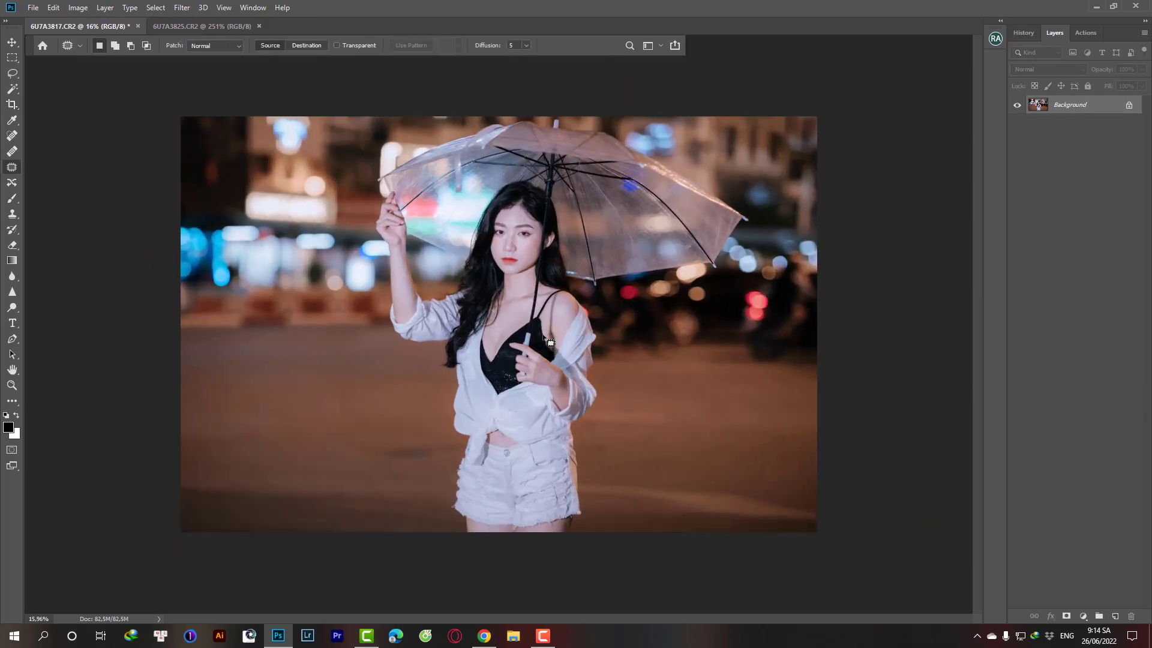
{"action": "scroll", "coordinate": [549, 344], "scroll_direction": "up", "scroll_amount": 2}
{"action": "scroll", "coordinate": [547, 347], "scroll_direction": "down", "scroll_amount": 1}
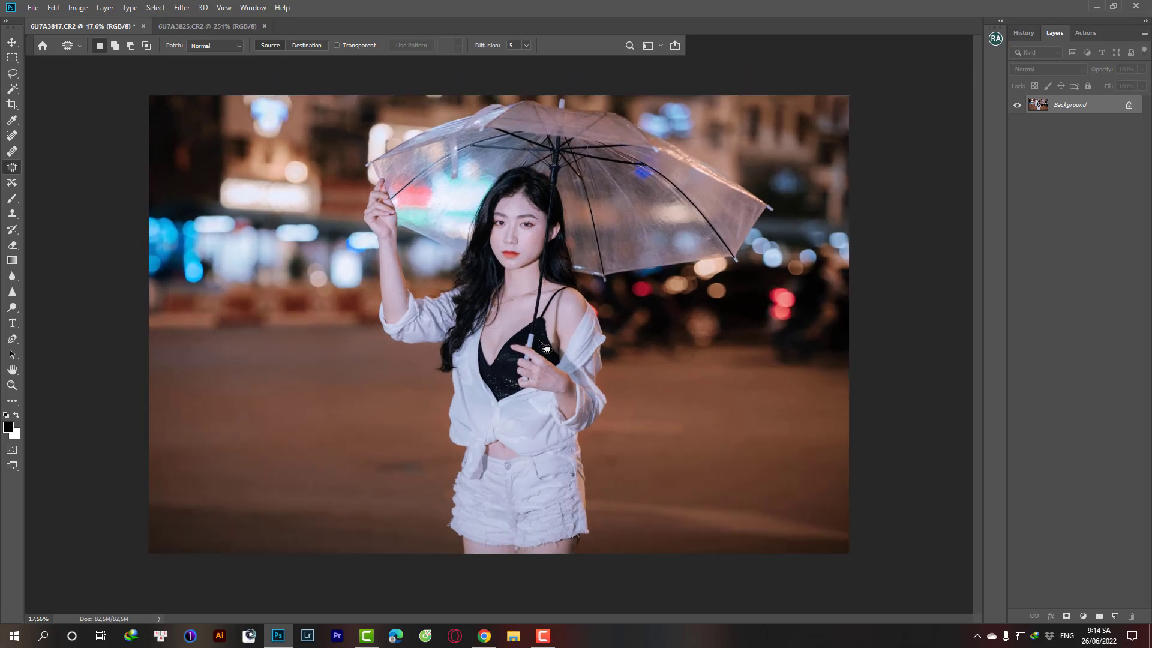
Duplicate the Background onto a new Layer 1
{"action": "left_click", "coordinate": [181, 7]}
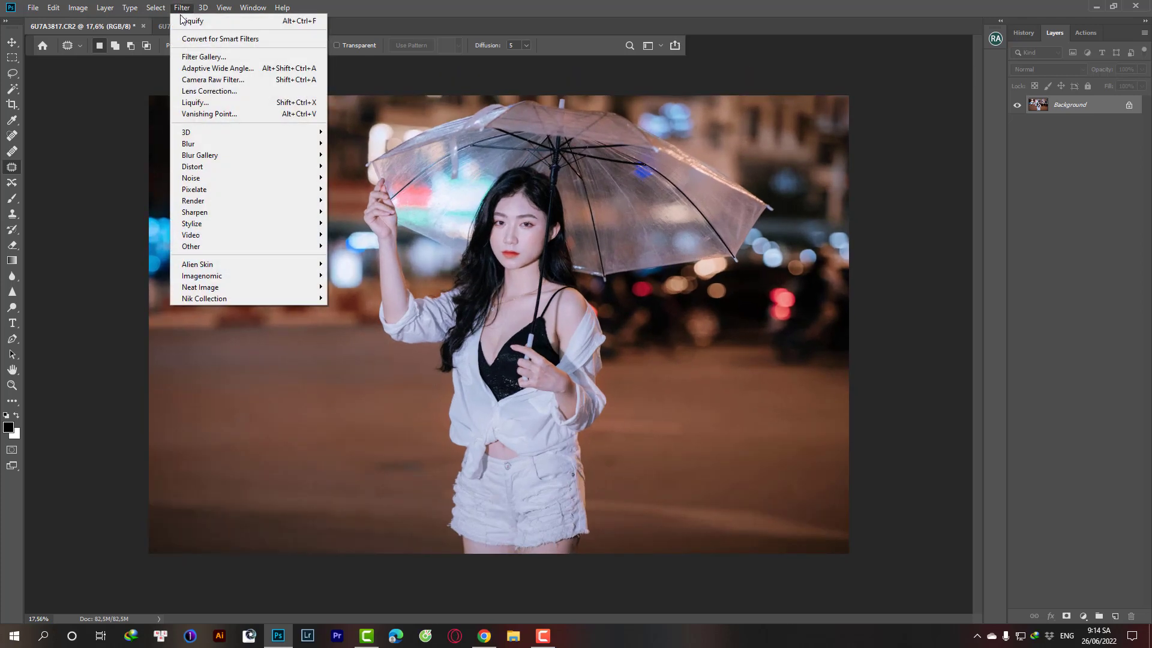
{"action": "key", "text": "Escape"}
{"action": "key", "text": "ctrl+j"}
Add Gaussian noise of about 11.87% to Layer 1
{"action": "left_click", "coordinate": [187, 9]}
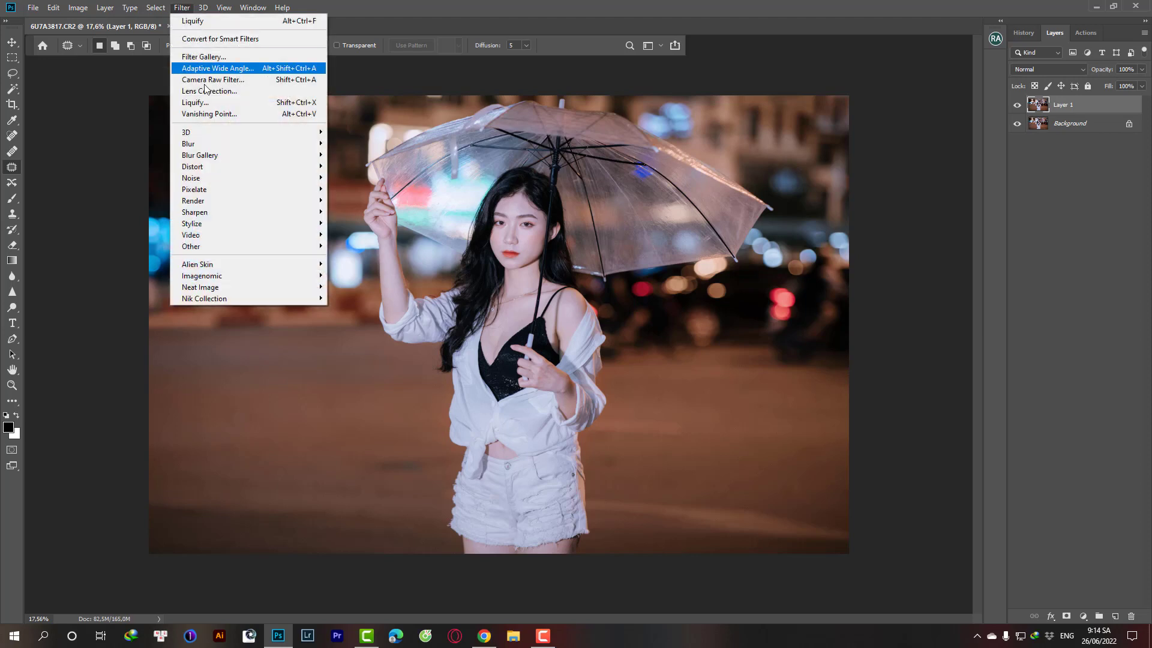
{"action": "mouse_move", "coordinate": [191, 178]}
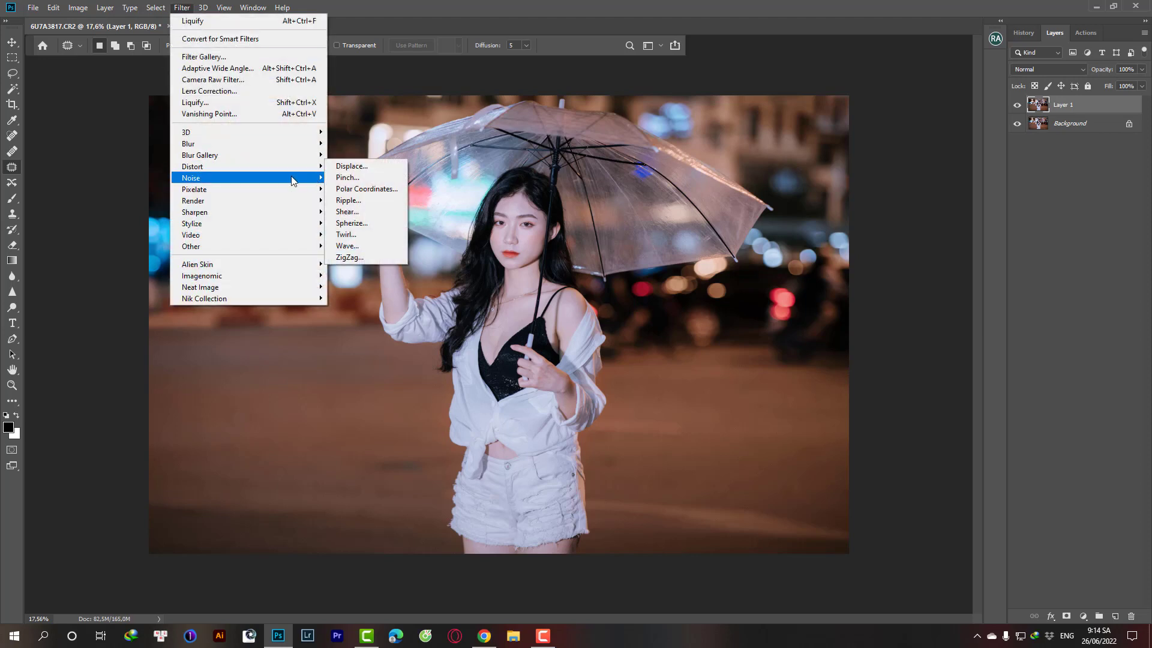
{"action": "left_click", "coordinate": [339, 179]}
{"action": "left_click_drag", "start_coordinate": [600, 106], "coordinate": [833, 131]}
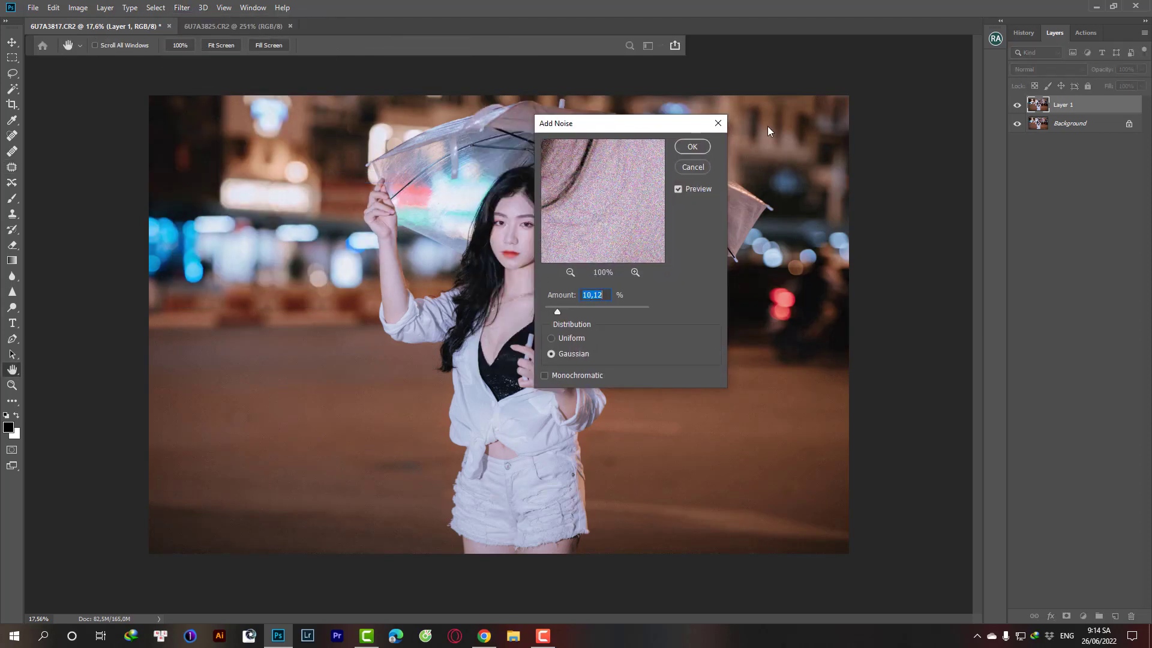
{"action": "left_click_drag", "start_coordinate": [730, 314], "coordinate": [725, 319]}
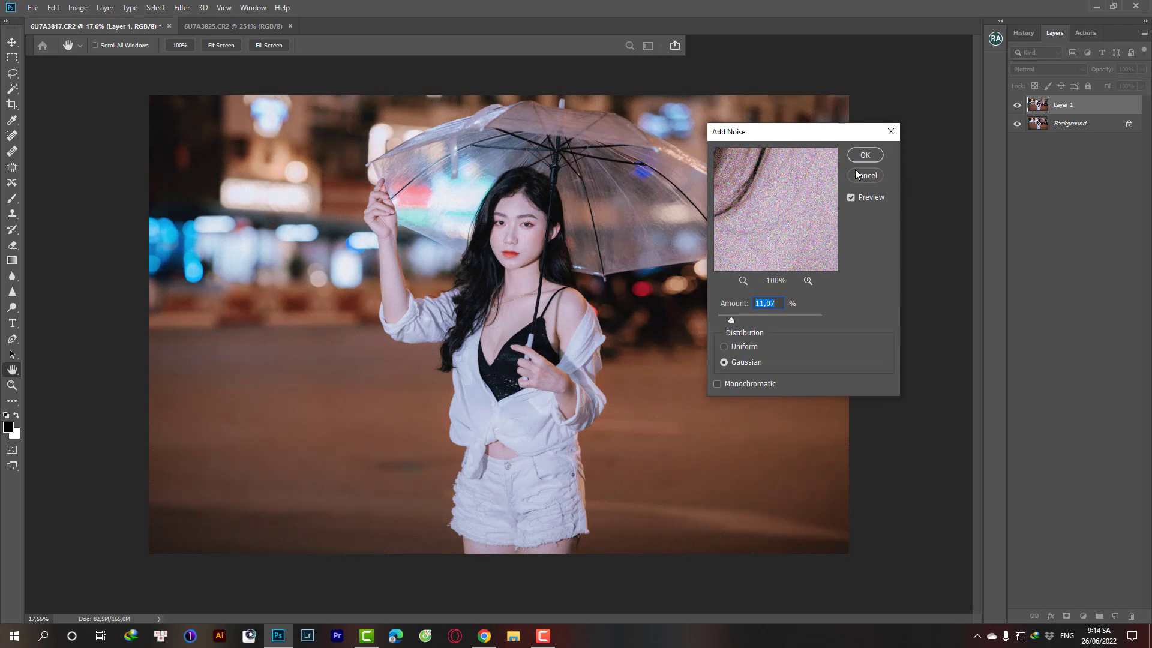
{"action": "left_click", "coordinate": [864, 155]}
Inspect the noise on the face and lower Layer 1's opacity to 79%
{"action": "double_click", "coordinate": [563, 236]}
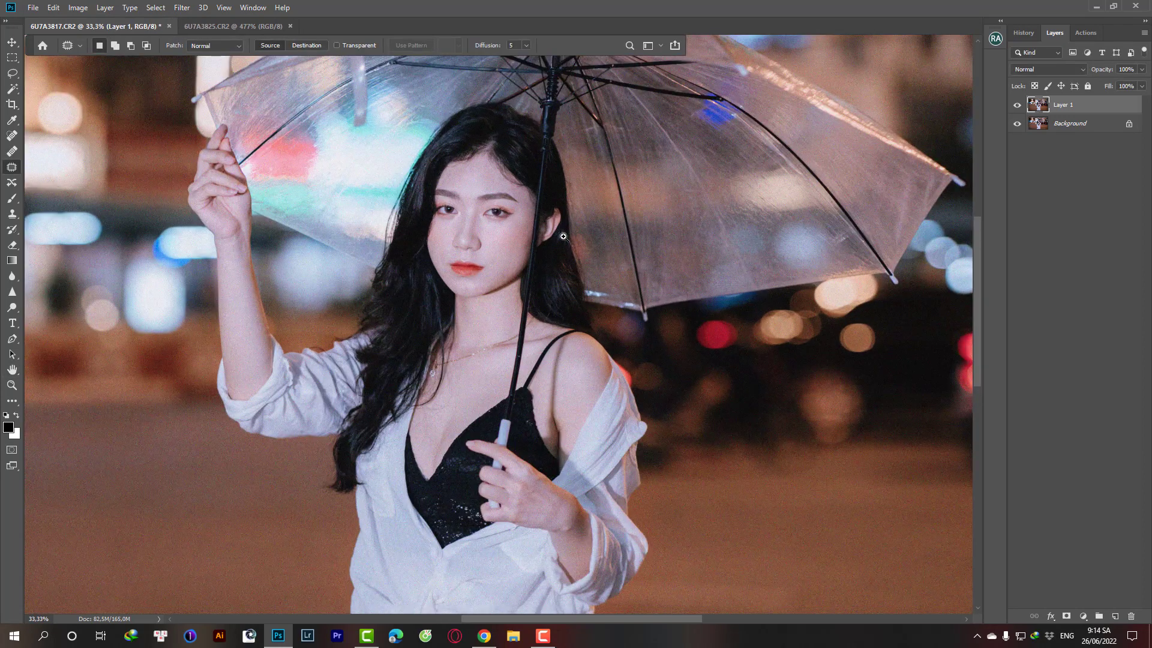
{"action": "scroll", "coordinate": [836, 189], "scroll_direction": "down", "scroll_amount": 3}
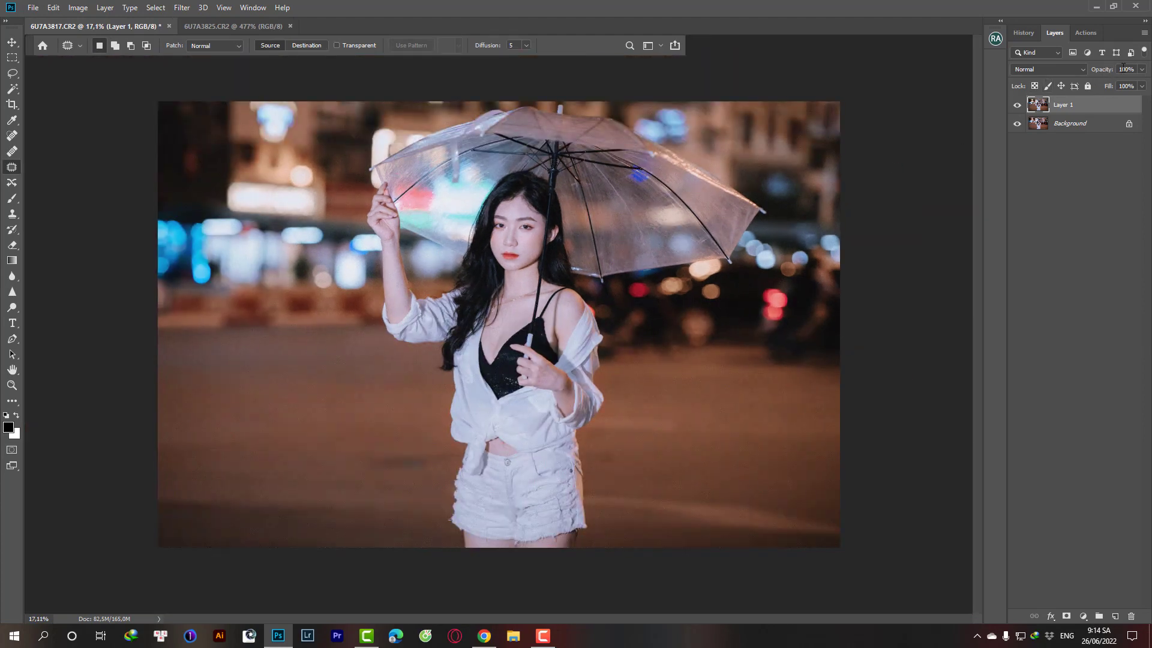
{"action": "left_click", "coordinate": [1142, 69]}
Mask Layer 1, brush its effect off the woman, and merge the visible layers
{"action": "left_click", "coordinate": [1066, 616]}
{"action": "key", "text": "b"}
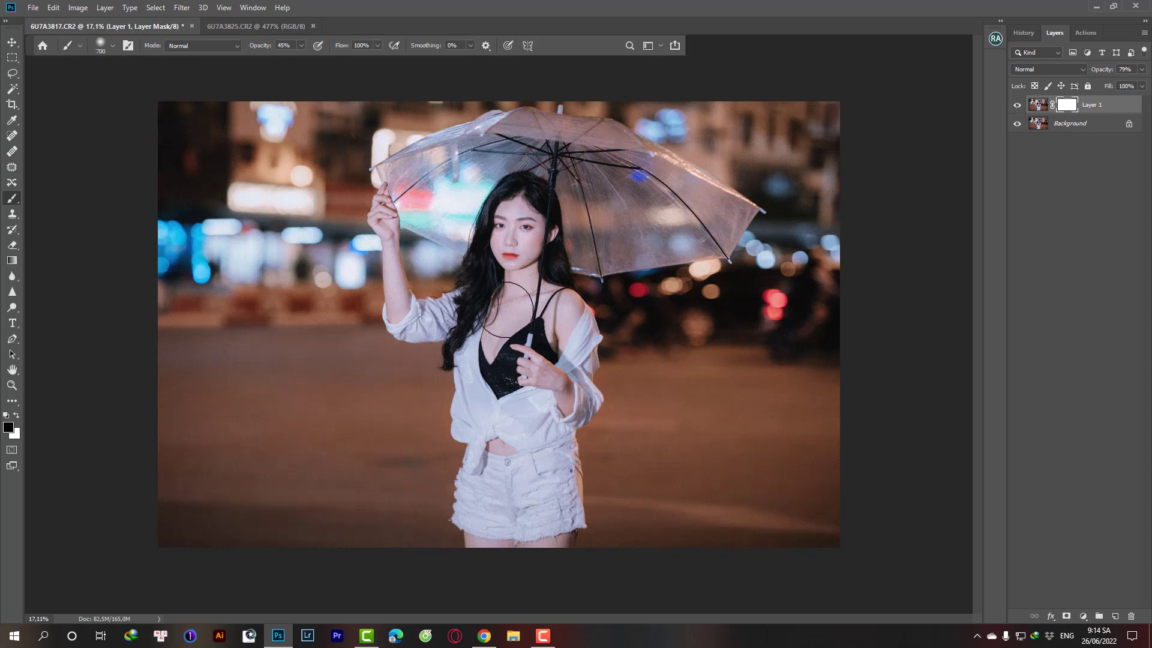
{"action": "left_click_drag", "start_coordinate": [506, 309], "coordinate": [550, 568]}
{"action": "scroll", "coordinate": [498, 210], "scroll_direction": "up", "scroll_amount": 2}
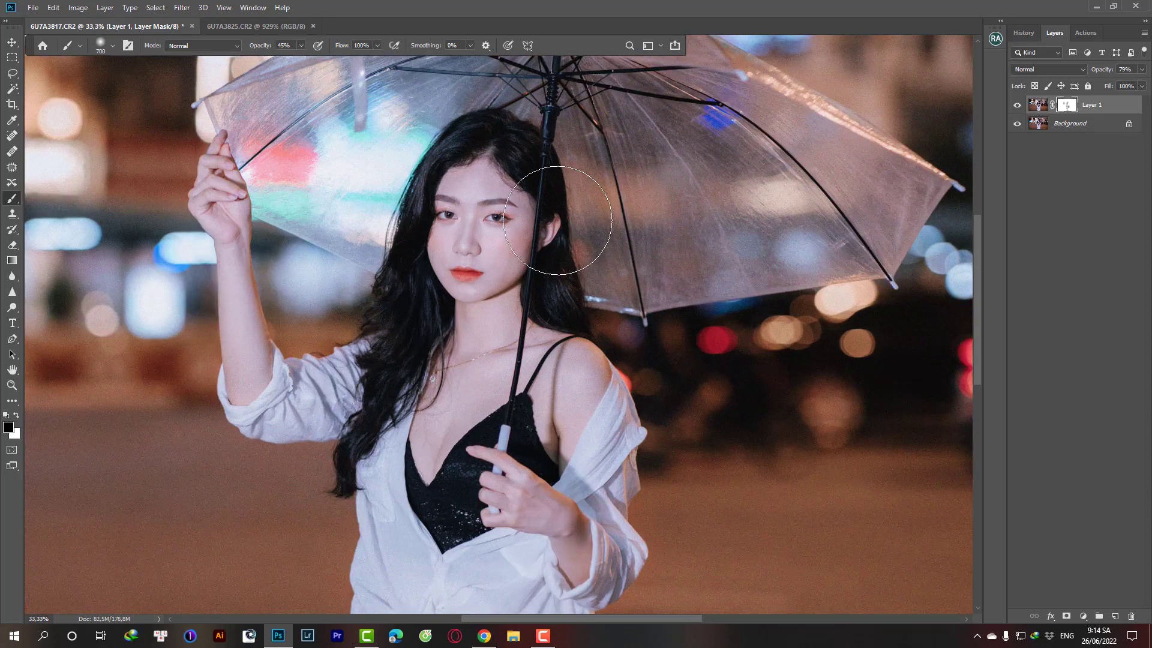
{"action": "scroll", "coordinate": [557, 220], "scroll_direction": "down", "scroll_amount": 3}
{"action": "scroll", "coordinate": [784, 139], "scroll_direction": "down", "scroll_amount": 2}
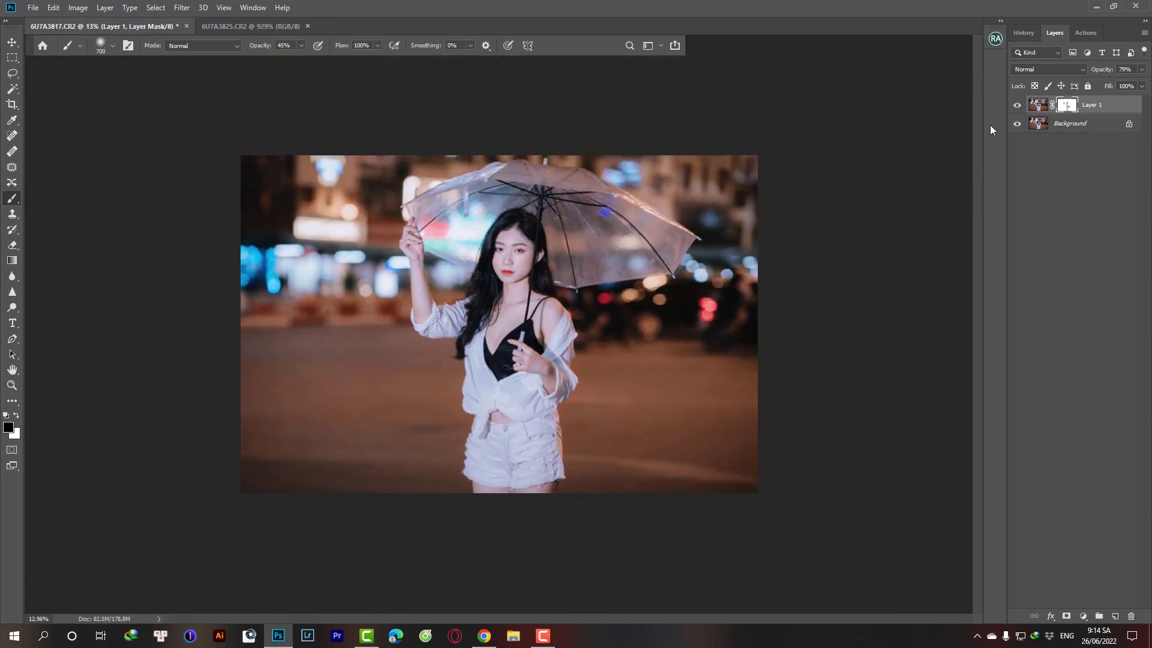
{"action": "key", "text": "ctrl+shift+e"}
Revert in History, replace the noise layer with a fresh Background copy, and open Camera Raw
{"action": "left_click", "coordinate": [1022, 33]}
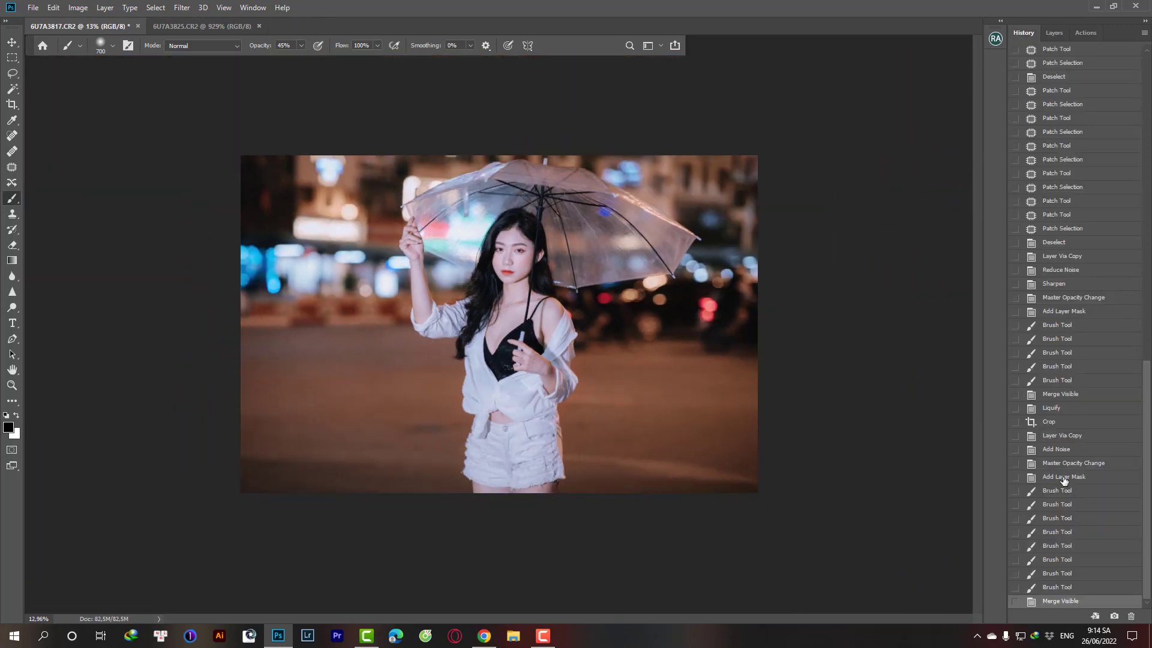
{"action": "left_click", "coordinate": [1064, 478]}
{"action": "left_click", "coordinate": [1056, 33]}
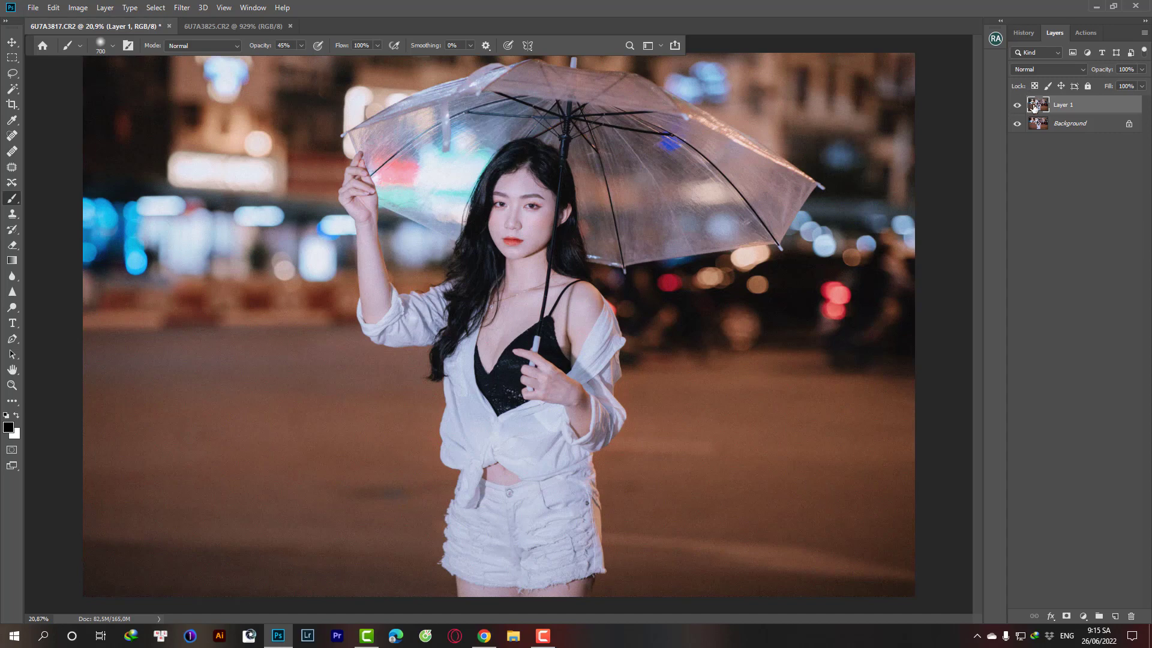
{"action": "left_click", "coordinate": [1131, 618]}
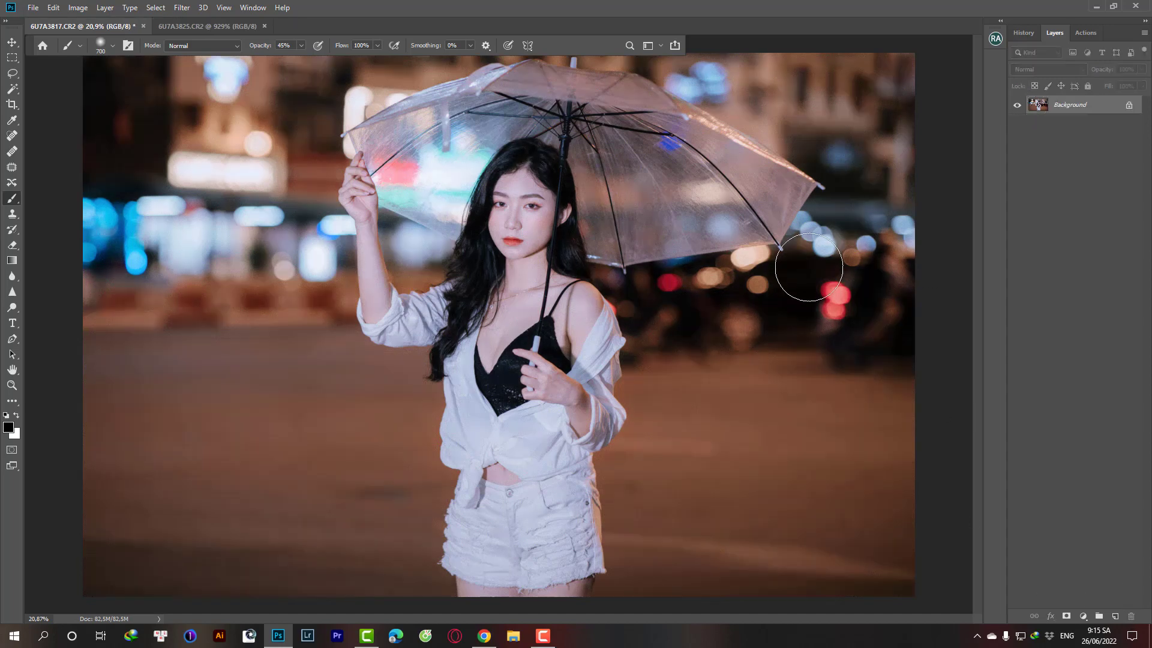
{"action": "key", "text": "ctrl+j"}
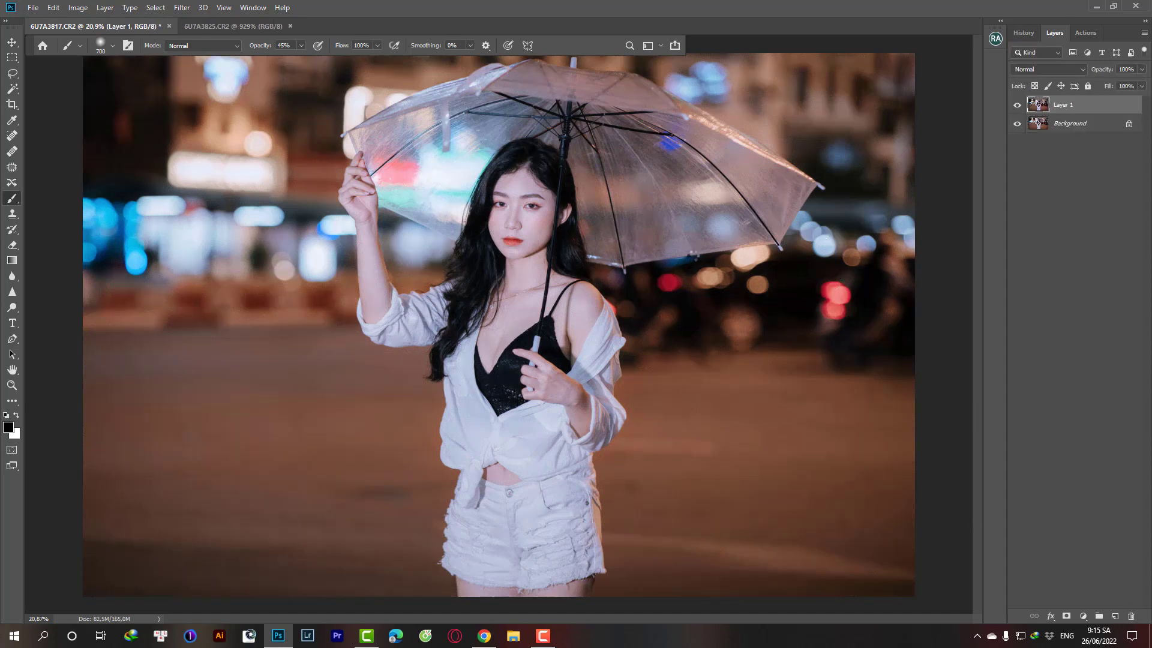
{"action": "key", "text": "ctrl+shift+a"}
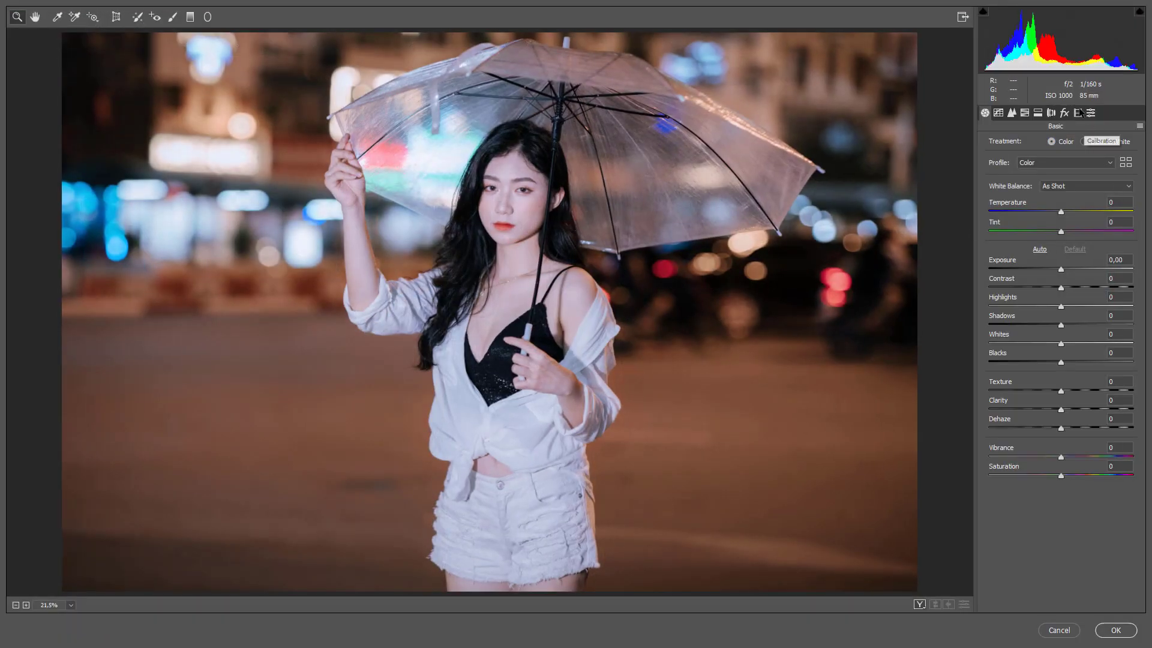
Apply Camera Raw grain with amount 35, size 50 and roughness 87
{"action": "left_click", "coordinate": [1064, 112]}
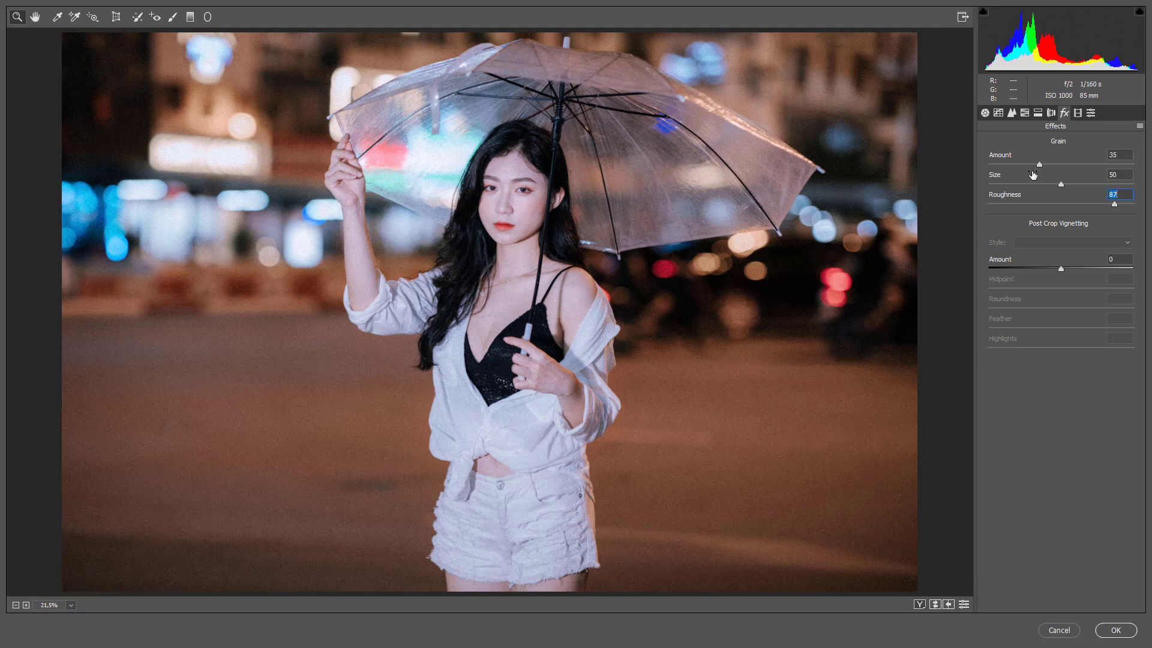
{"action": "left_click", "coordinate": [1123, 635]}
{"action": "scroll", "coordinate": [719, 432], "scroll_direction": "up", "scroll_amount": 2}
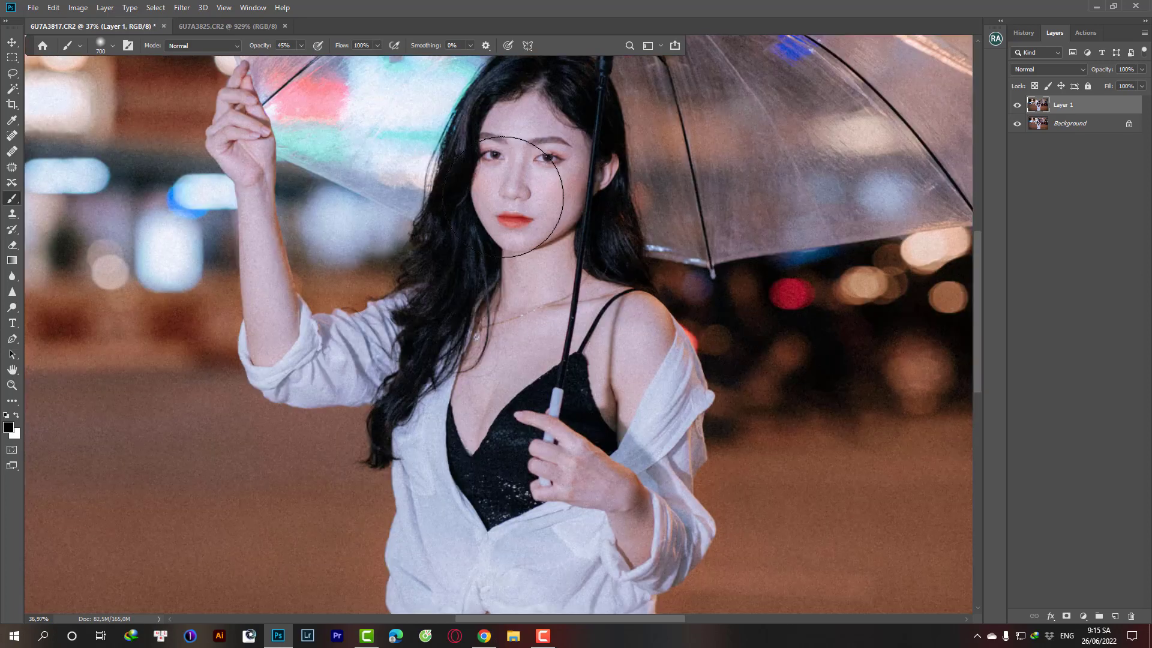
{"action": "scroll", "coordinate": [671, 210], "scroll_direction": "down", "scroll_amount": 2}
{"action": "scroll", "coordinate": [670, 210], "scroll_direction": "down", "scroll_amount": 3}
Merge the grained layer into the background and close the portrait document
{"action": "key", "text": "ctrl+e"}
{"action": "scroll", "coordinate": [630, 336], "scroll_direction": "up", "scroll_amount": 2}
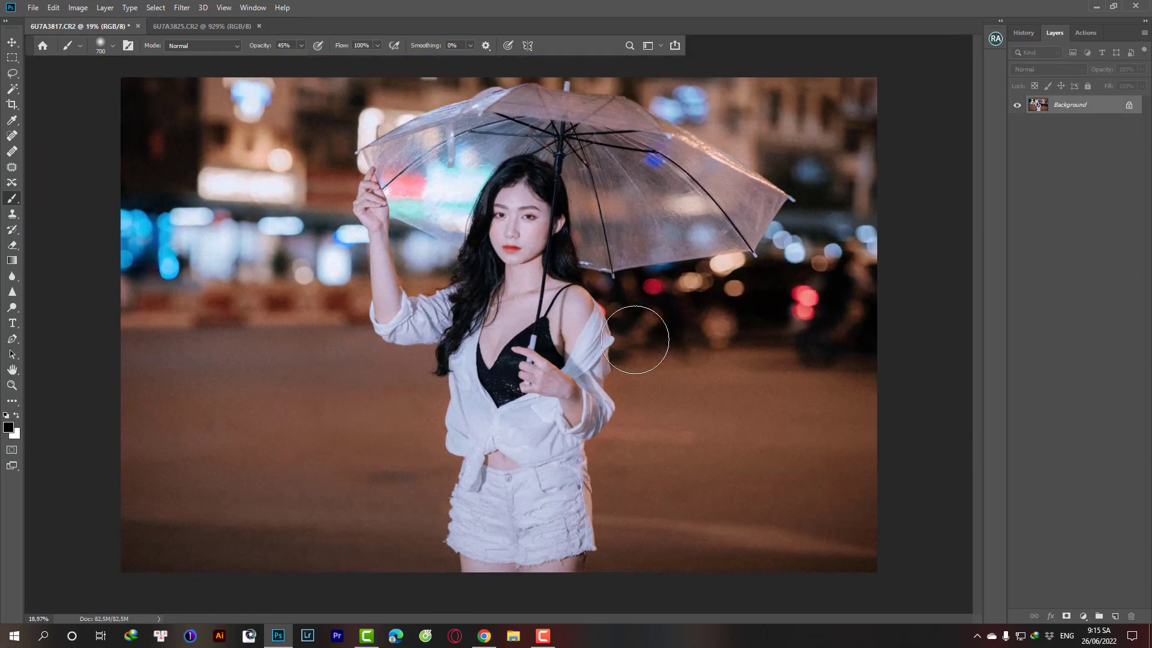
{"action": "scroll", "coordinate": [638, 334], "scroll_direction": "down", "scroll_amount": 1}
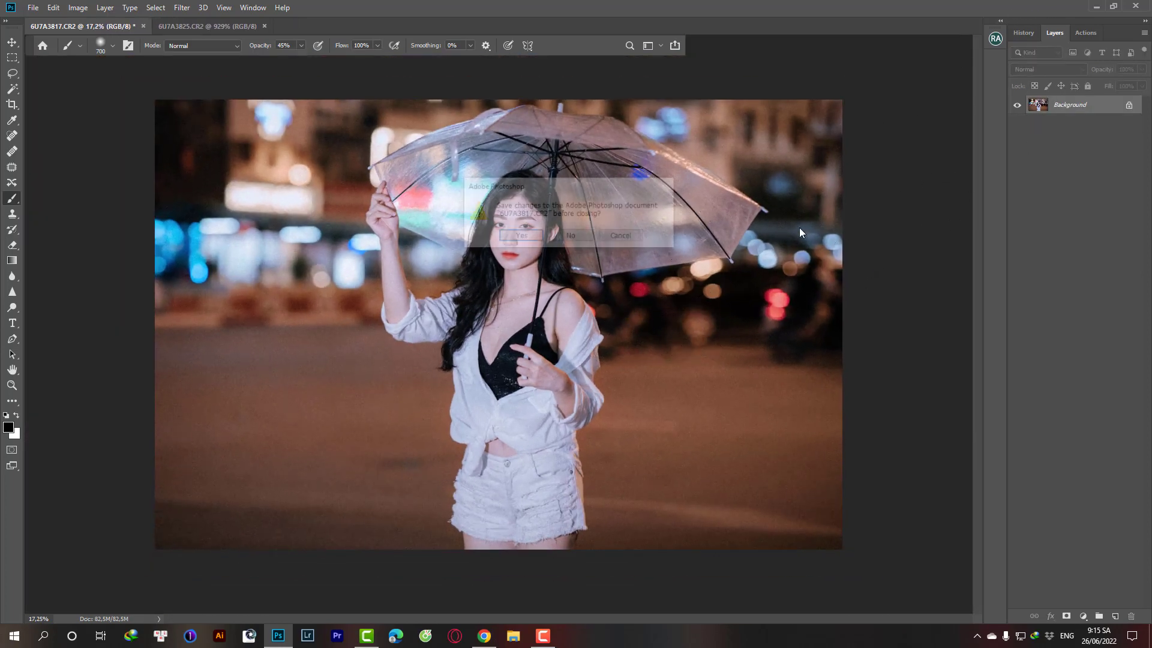
{"action": "key", "text": "ctrl+w"}
Discard the portrait and set the tunnel photo's midtone Color Balance to Cyan–Red -9, Yellow–Blue -5
{"action": "left_click", "coordinate": [571, 237]}
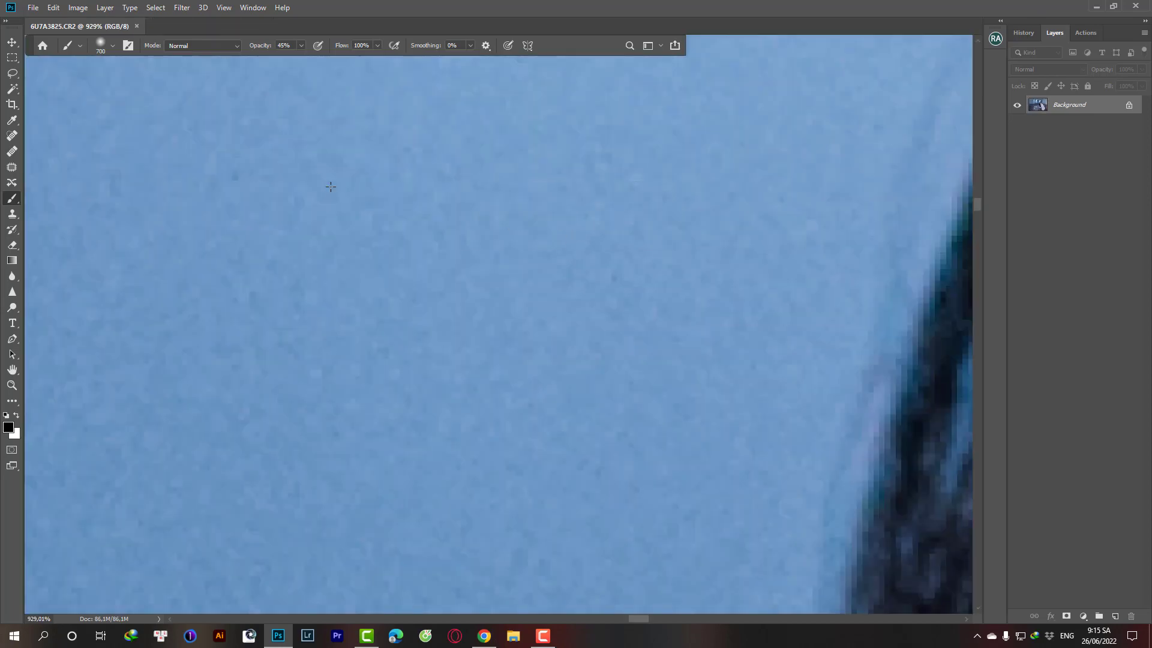
{"action": "key", "text": "ctrl+0"}
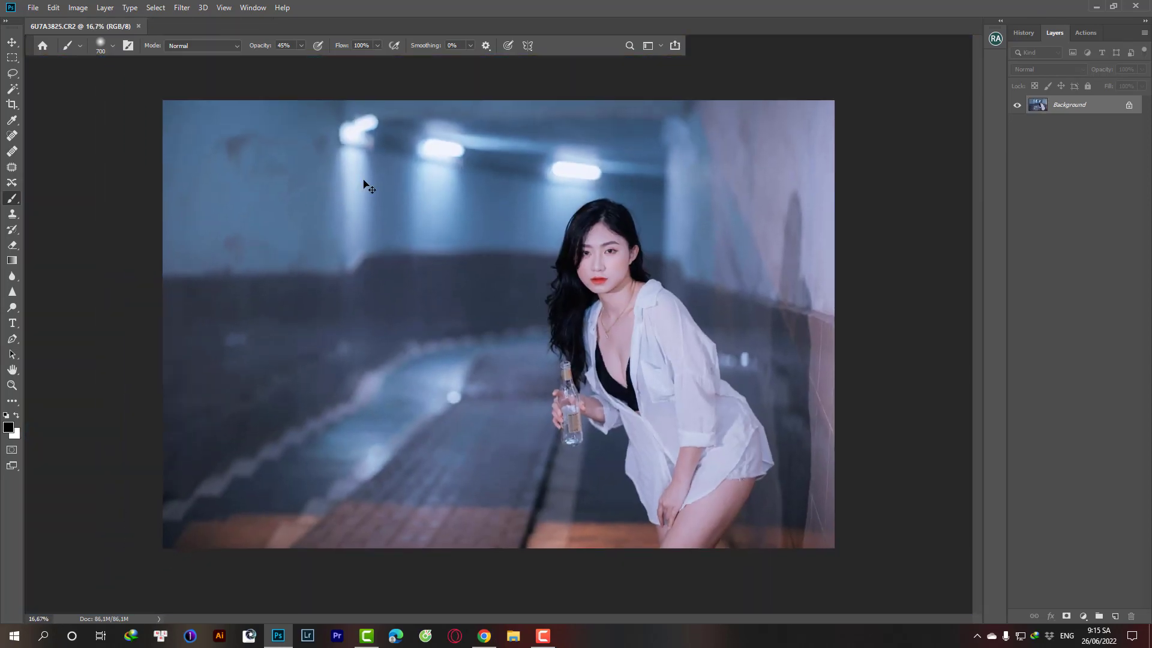
{"action": "key", "text": "ctrl+b"}
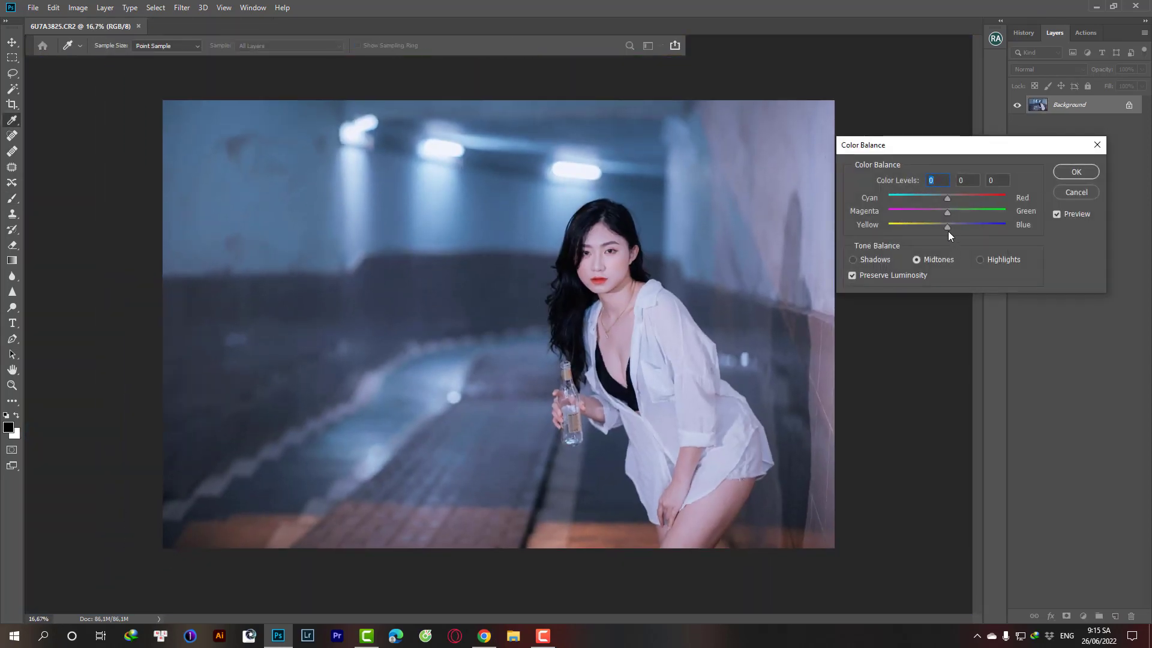
{"action": "left_click_drag", "start_coordinate": [948, 227], "coordinate": [946, 227]}
{"action": "left_click", "coordinate": [945, 225]}
{"action": "left_click", "coordinate": [943, 199]}
{"action": "left_click", "coordinate": [1075, 172]}
Switch to the Brush tool and look over the tunnel photo
{"action": "key", "text": "b"}
{"action": "scroll", "coordinate": [774, 270], "scroll_direction": "down", "scroll_amount": 1}
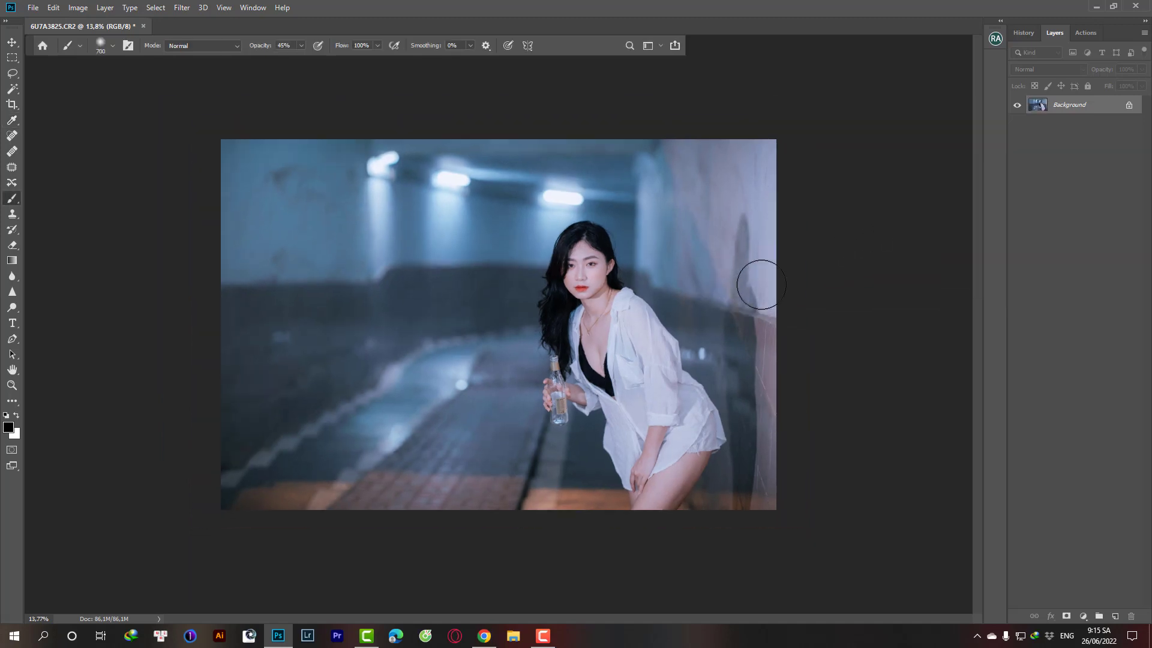
{"action": "scroll", "coordinate": [732, 309], "scroll_direction": "up", "scroll_amount": 2}
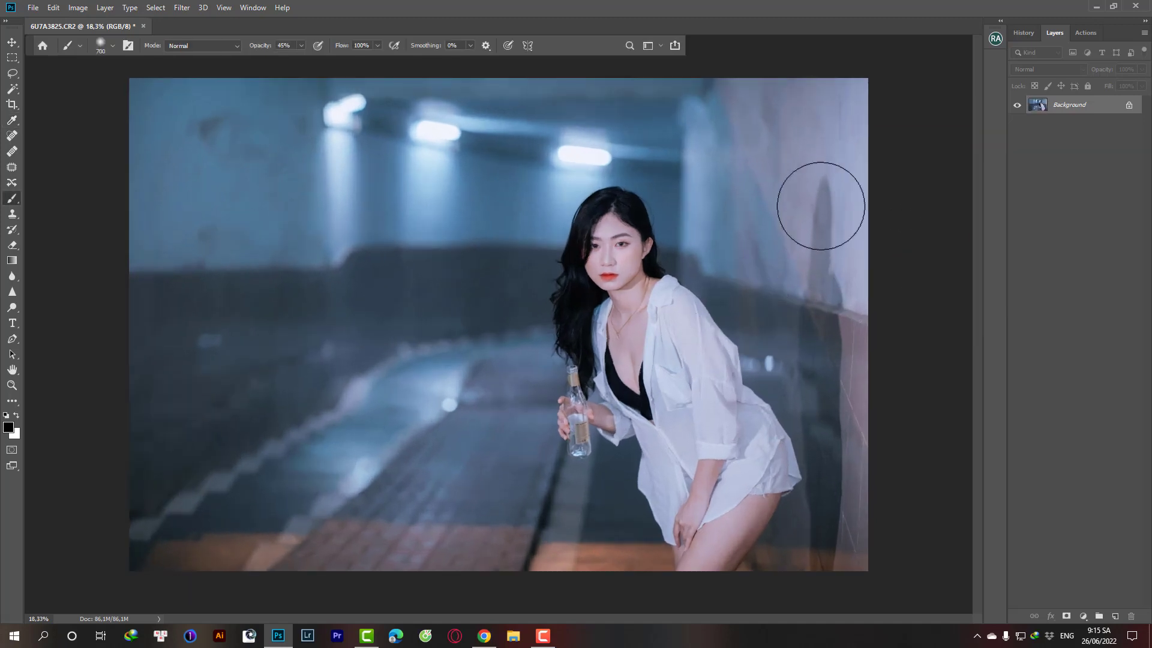
{"action": "scroll", "coordinate": [818, 206], "scroll_direction": "up", "scroll_amount": 2}
{"action": "scroll", "coordinate": [818, 206], "scroll_direction": "down", "scroll_amount": 1}
Minimise Photoshop and move the stock hoc mau dem folder left on the desktop
{"action": "left_click", "coordinate": [1094, 8]}
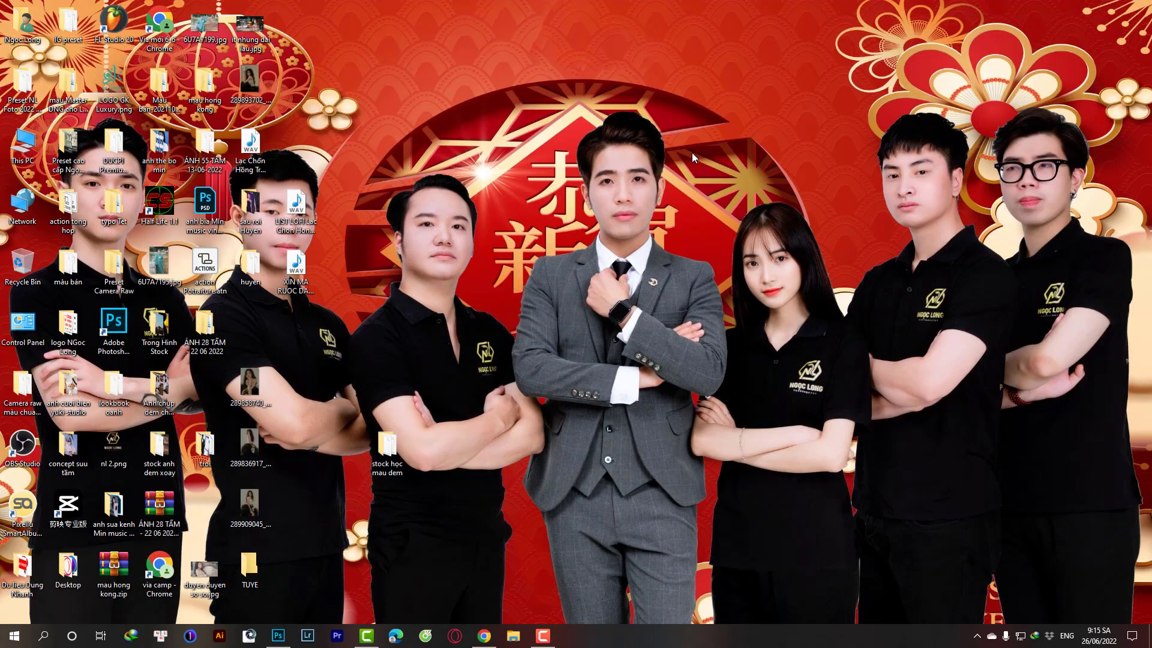
{"action": "right_click", "coordinate": [690, 150]}
{"action": "left_click_drag", "start_coordinate": [387, 447], "coordinate": [342, 447]}
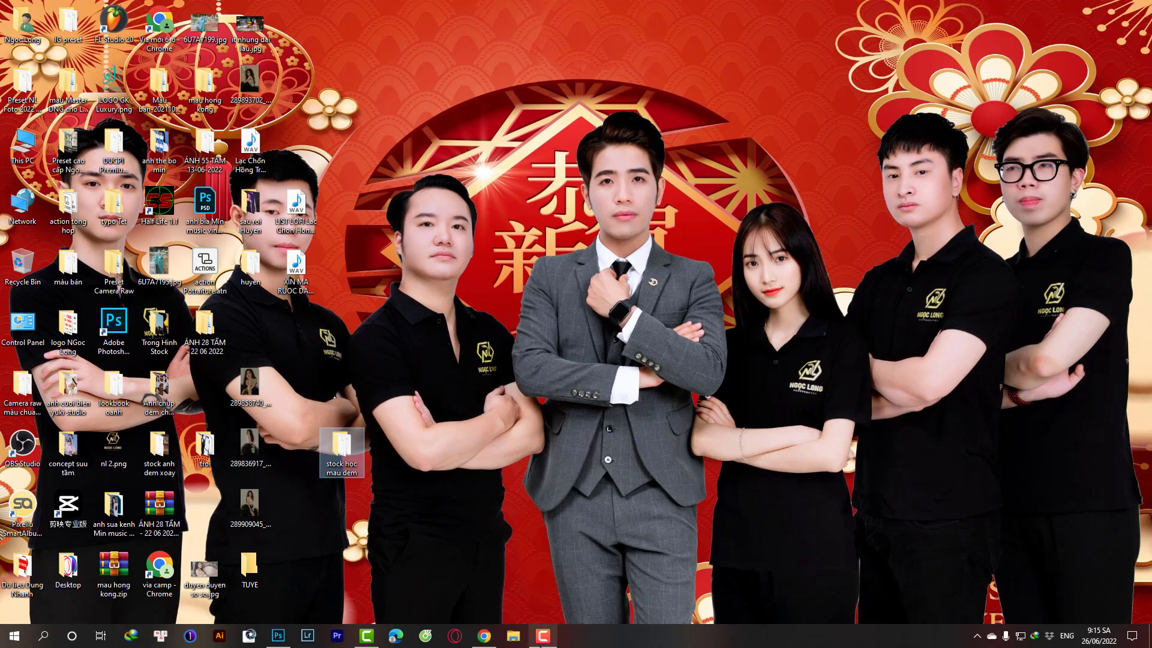
Briefly view the Facebook profile in Chrome, minimise it, and refresh the desktop
{"action": "left_click", "coordinate": [542, 636]}
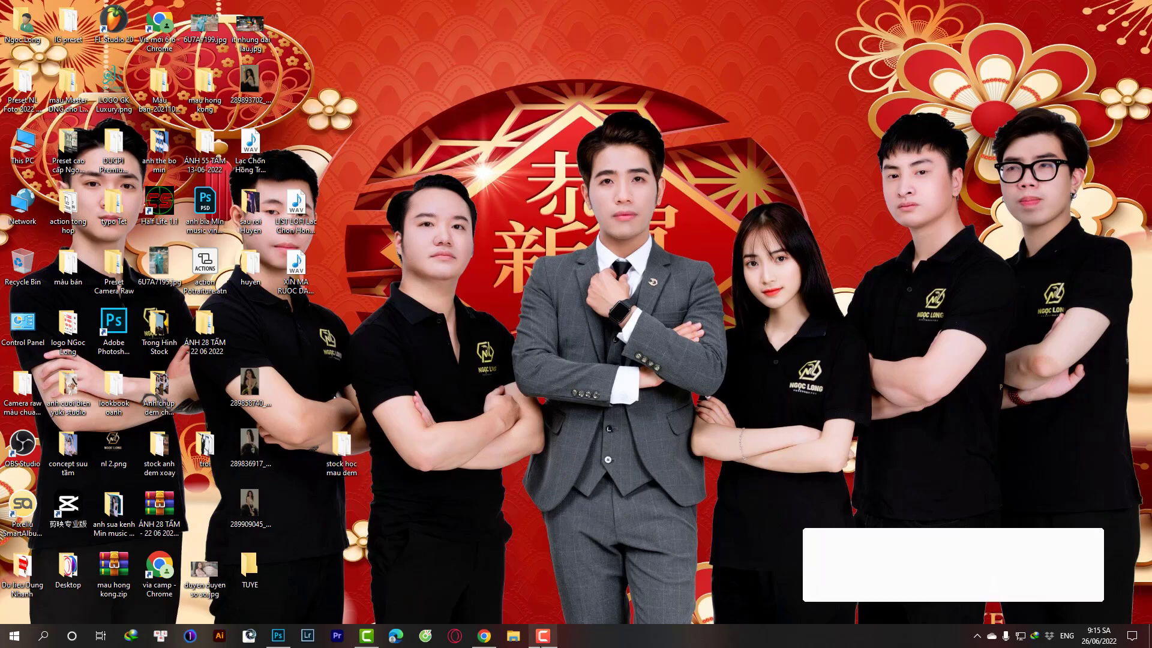
{"action": "left_click", "coordinate": [486, 642]}
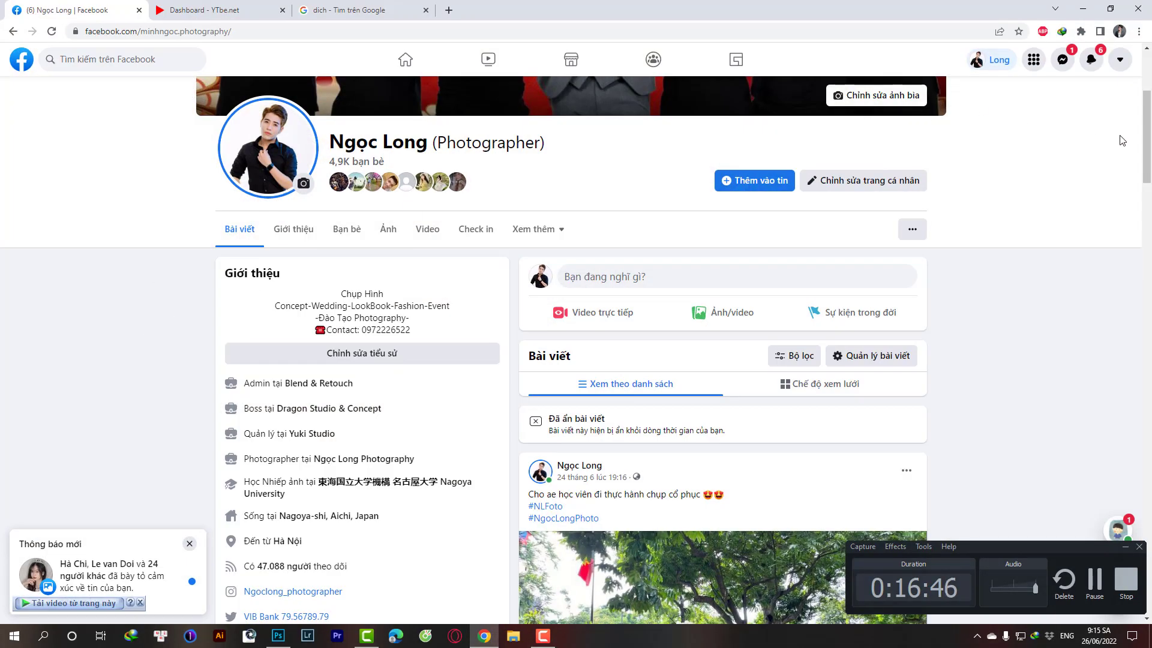
{"action": "mouse_move", "coordinate": [1145, 138]}
{"action": "left_mouse_down"}
{"action": "mouse_move", "coordinate": [1149, 362]}
{"action": "mouse_move", "coordinate": [1150, 90]}
{"action": "left_mouse_up"}
{"action": "left_click", "coordinate": [1083, 8]}
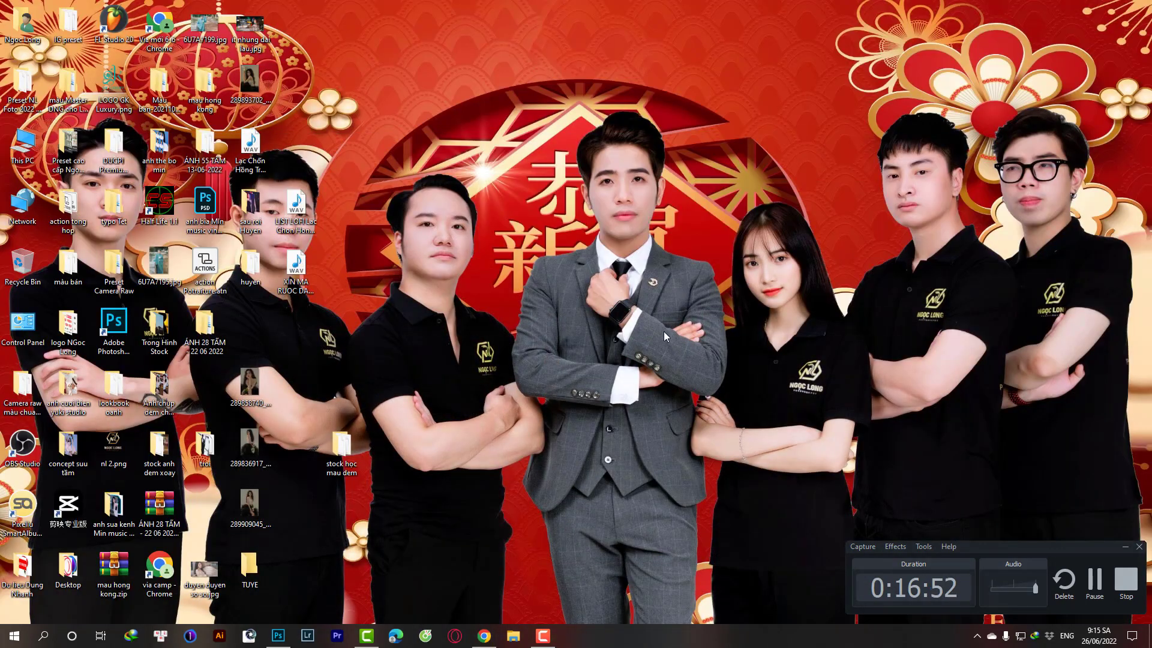
{"action": "right_click", "coordinate": [588, 149]}
{"action": "left_click", "coordinate": [617, 186]}
View 6U7A7195.jpg in Windows Photos, minimise the viewer, and dismiss the desktop menu
{"action": "double_click", "coordinate": [159, 264]}
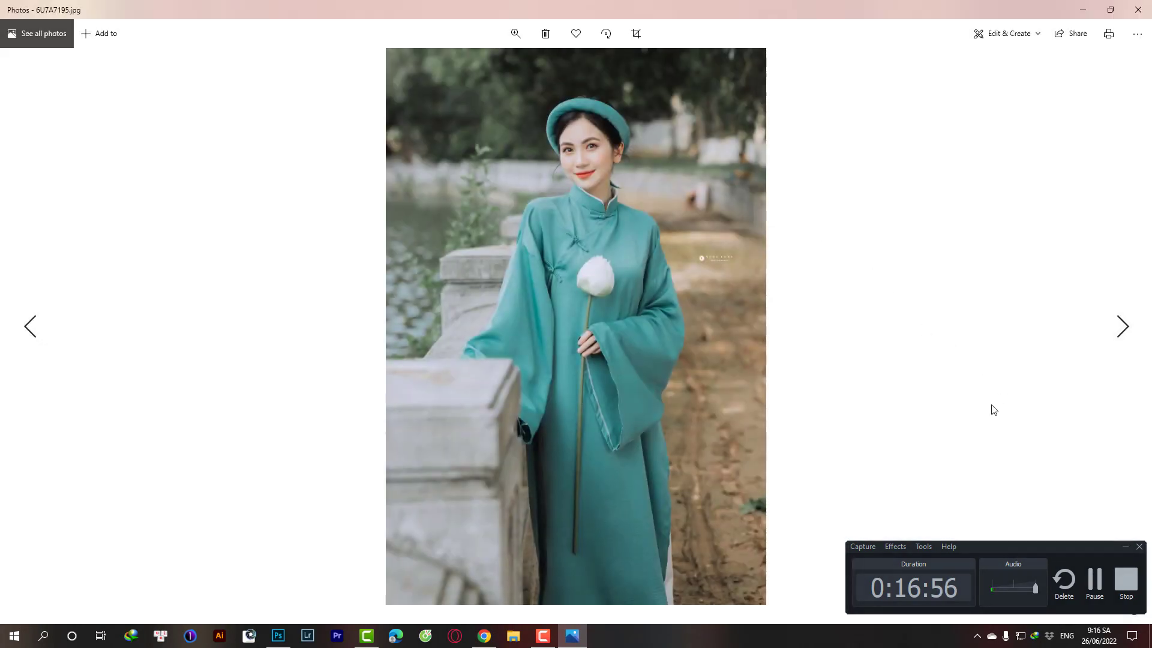
{"action": "left_click", "coordinate": [1124, 546]}
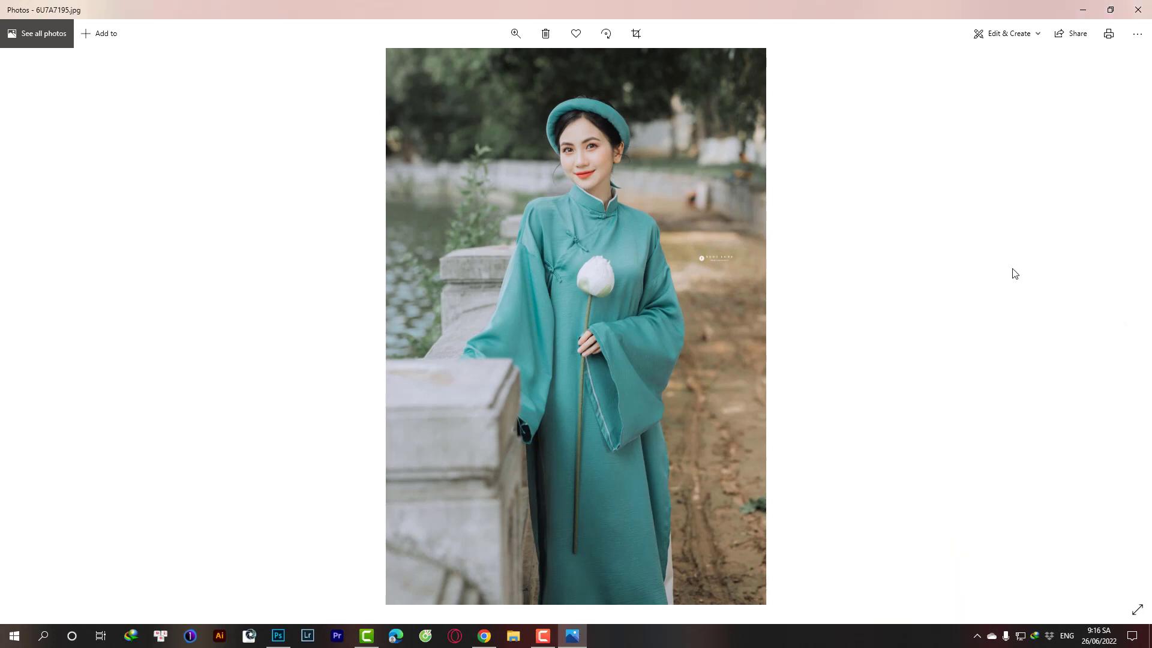
{"action": "left_click", "coordinate": [1083, 9]}
{"action": "right_click", "coordinate": [720, 226]}
{"action": "left_click", "coordinate": [775, 260]}
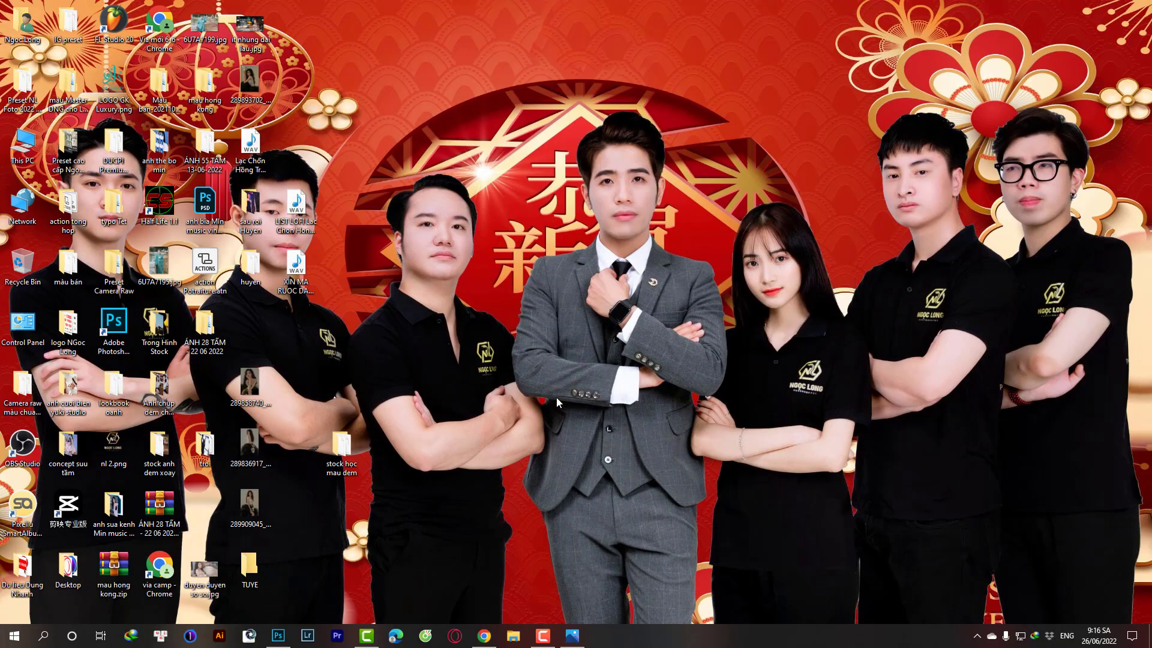
{"action": "left_click", "coordinate": [542, 637]}
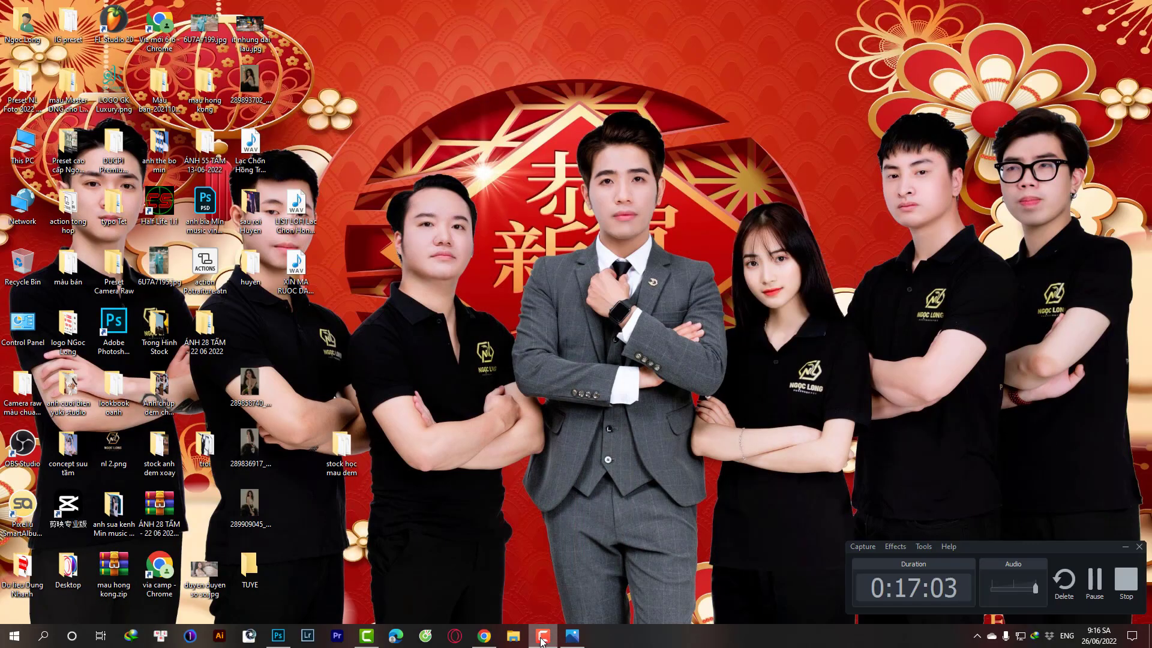
{"action": "left_click", "coordinate": [485, 637]}
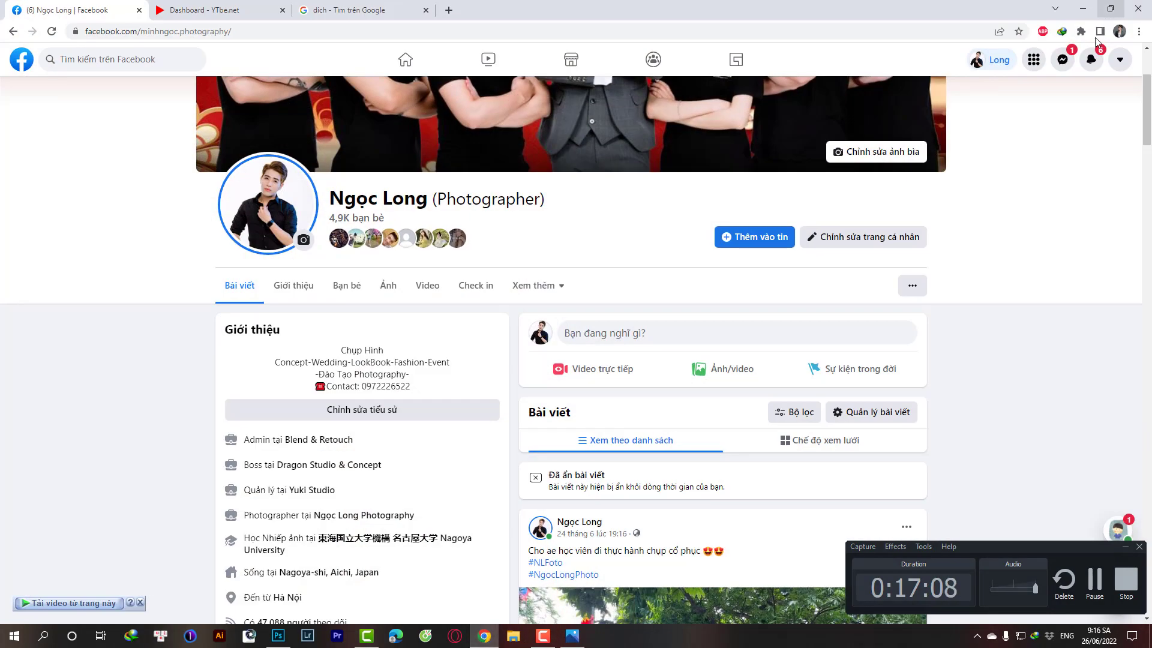
{"action": "left_click", "coordinate": [1094, 60]}
{"action": "left_click", "coordinate": [1083, 9]}
{"action": "right_click", "coordinate": [838, 126]}
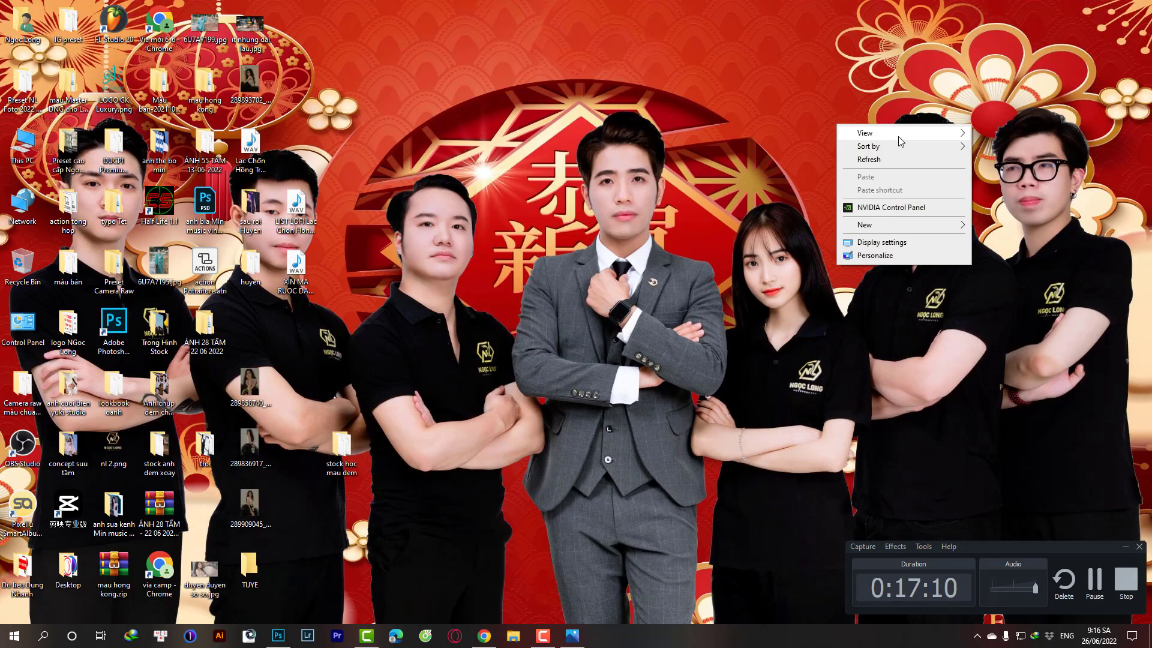
{"action": "left_click", "coordinate": [882, 167]}
{"action": "right_click", "coordinate": [802, 141]}
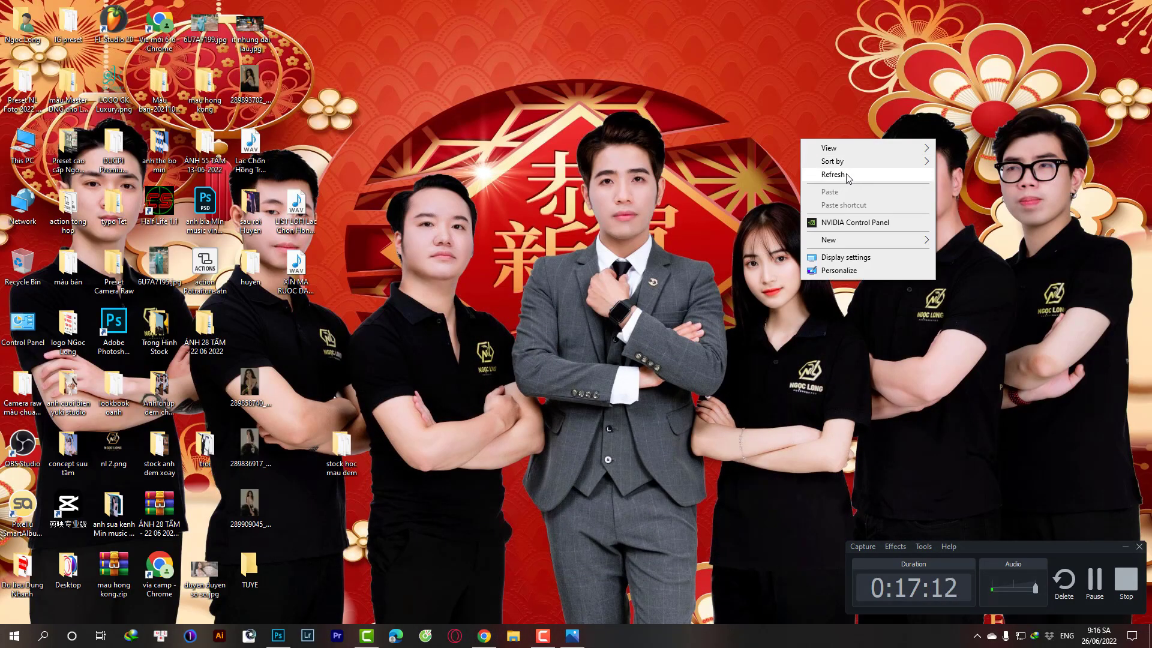
{"action": "left_click", "coordinate": [848, 175]}
{"action": "right_click", "coordinate": [858, 91]}
{"action": "left_click", "coordinate": [894, 125]}
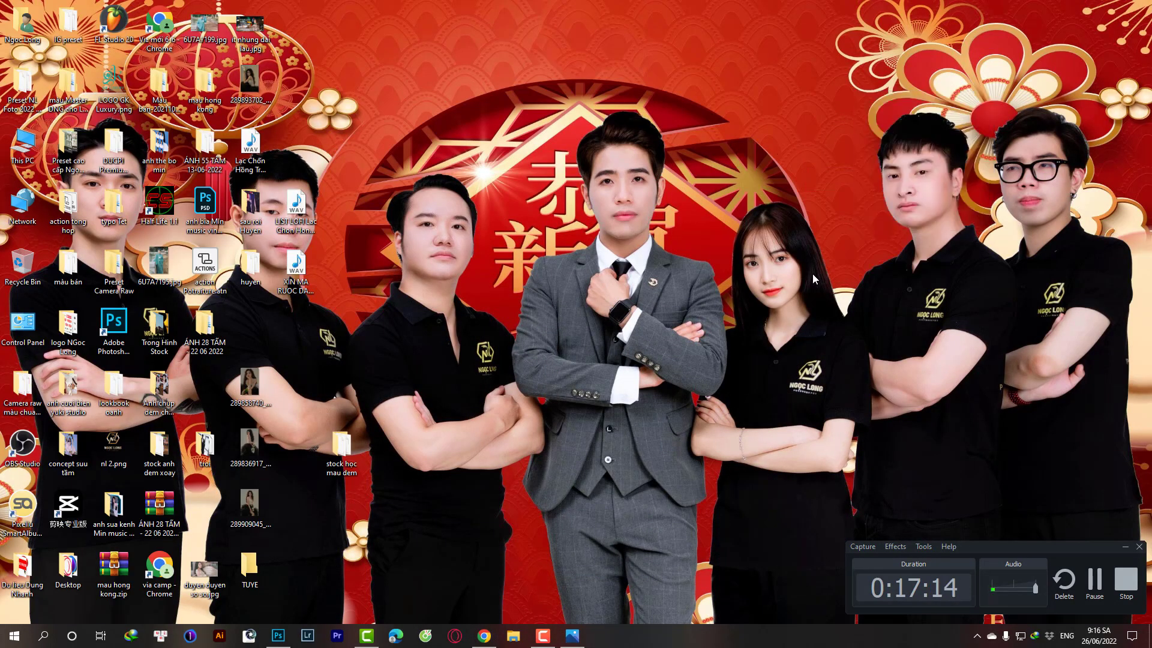